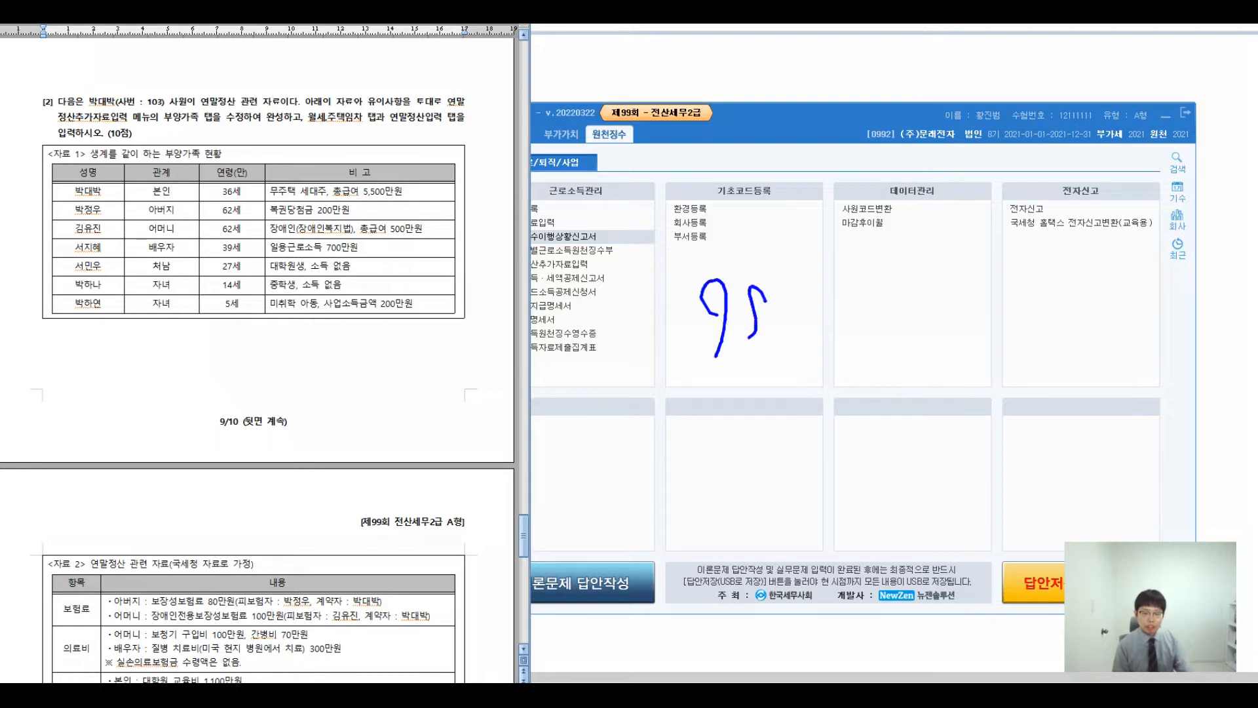
- Handwrite a note on a past exam round's 부양가족 count, then star and underline it
drag(810, 289, 819, 360)
mouse_move(894, 271)
mouse_down()
mouse_move(910, 276)
mouse_move(909, 346)
mouse_up()
mouse_move(930, 288)
mouse_down()
mouse_move(972, 315)
mouse_move(989, 296)
mouse_move(1005, 312)
mouse_up()
drag(997, 311, 1002, 356)
drag(1042, 298, 1033, 321)
drag(1056, 285, 1060, 332)
mouse_move(1078, 292)
mouse_down()
mouse_move(1096, 323)
mouse_move(1107, 312)
mouse_up()
drag(1108, 312, 1101, 356)
drag(610, 316, 647, 313)
drag(642, 303, 624, 326)
drag(618, 305, 645, 325)
drag(708, 361, 1117, 334)
- Add a handwritten aside above the note, ending with ~10%
drag(785, 263, 825, 195)
mouse_move(830, 170)
mouse_down()
mouse_move(843, 209)
mouse_move(855, 209)
mouse_up()
mouse_move(864, 176)
mouse_down()
mouse_move(866, 226)
mouse_move(876, 192)
mouse_up()
mouse_move(869, 200)
mouse_down()
mouse_move(890, 197)
mouse_move(888, 236)
mouse_up()
mouse_move(901, 180)
mouse_down()
mouse_move(922, 206)
mouse_move(938, 200)
mouse_up()
mouse_move(934, 191)
mouse_down()
mouse_move(949, 218)
mouse_move(978, 196)
mouse_up()
mouse_move(1020, 158)
mouse_down()
mouse_move(1034, 207)
mouse_move(1088, 190)
mouse_up()
drag(1107, 168, 1111, 203)
drag(1133, 181, 1157, 213)
drag(1154, 165, 1159, 171)
drag(1173, 187, 1190, 200)
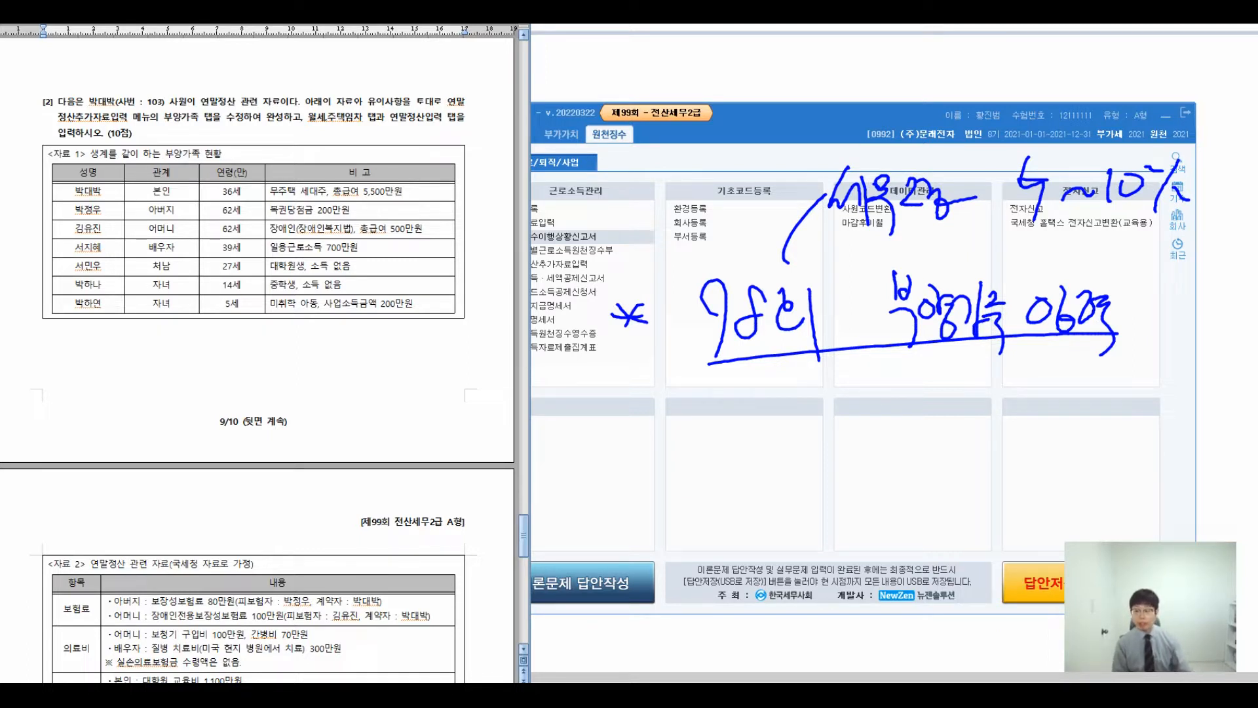
- Write a 99회 dependants-count note below the first note, then cross it out
mouse_move(747, 408)
mouse_down()
mouse_move(739, 453)
mouse_move(773, 464)
mouse_up()
drag(795, 405, 805, 433)
drag(816, 398, 820, 459)
mouse_move(916, 385)
mouse_down()
mouse_move(927, 449)
mouse_move(950, 426)
mouse_move(963, 446)
mouse_move(993, 449)
mouse_up()
mouse_move(996, 393)
mouse_down()
mouse_move(1016, 433)
mouse_move(1056, 436)
mouse_move(1081, 393)
mouse_move(1097, 442)
mouse_up()
drag(1128, 394, 1112, 434)
drag(1117, 409, 1168, 433)
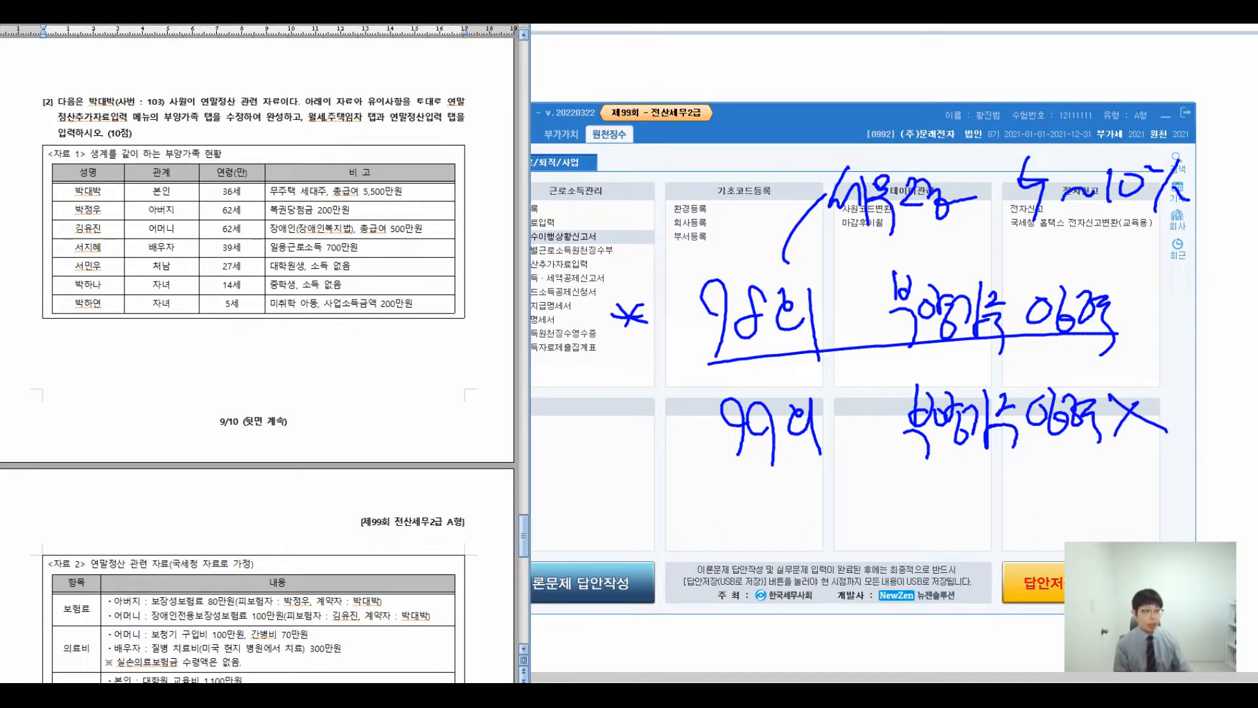
- Mark the question's dependant revision, rent and settlement instructions, and underline 생계를 같이 하는
mouse_move(160, 116)
mouse_down()
mouse_move(266, 130)
mouse_move(248, 161)
mouse_up()
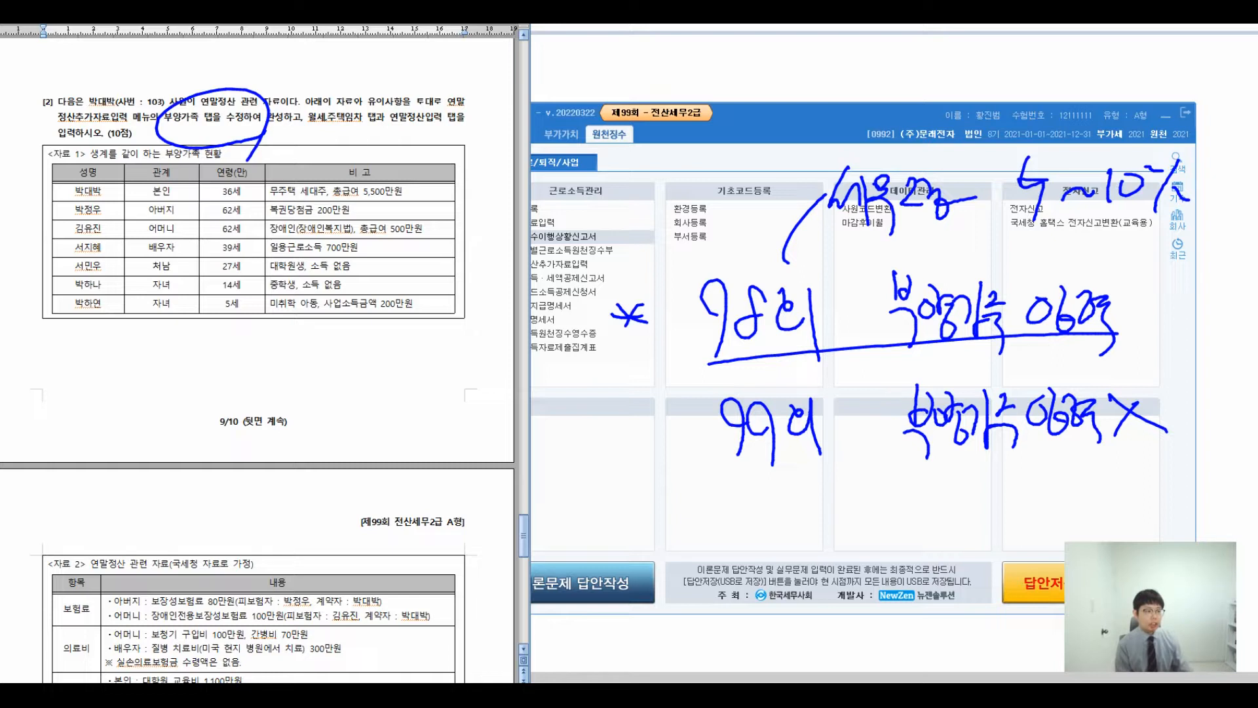
drag(320, 137, 476, 136)
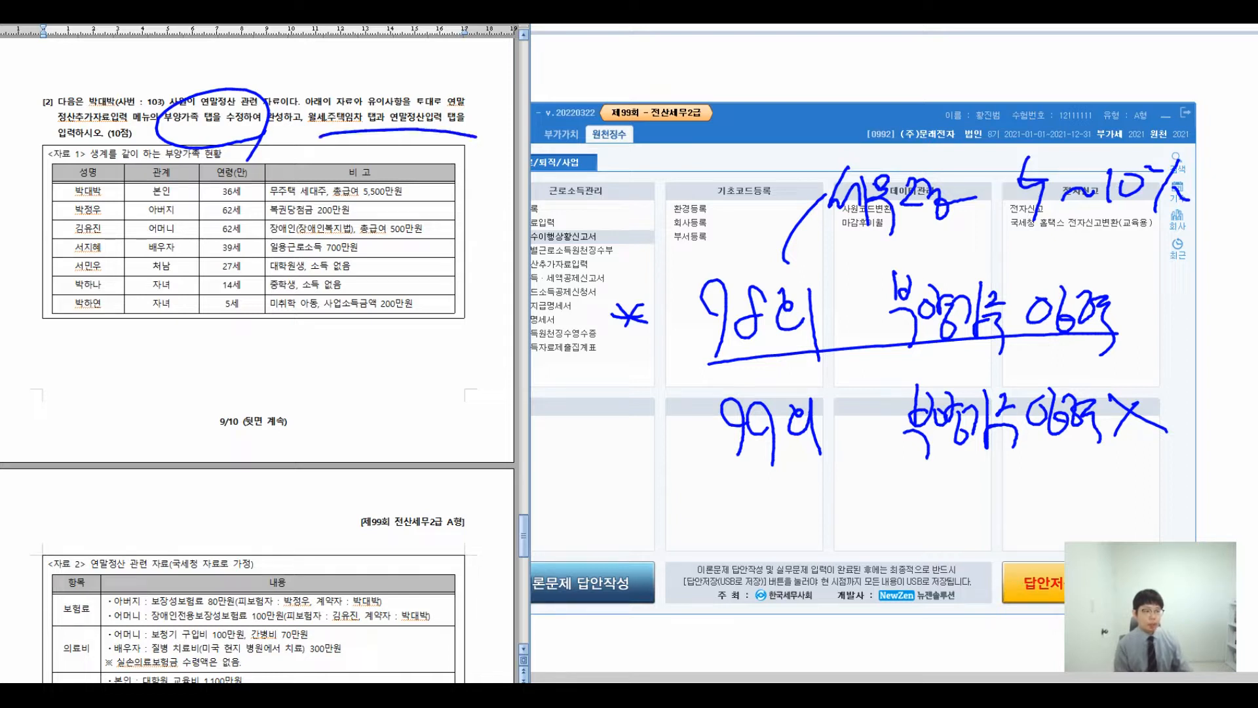
drag(64, 165, 156, 158)
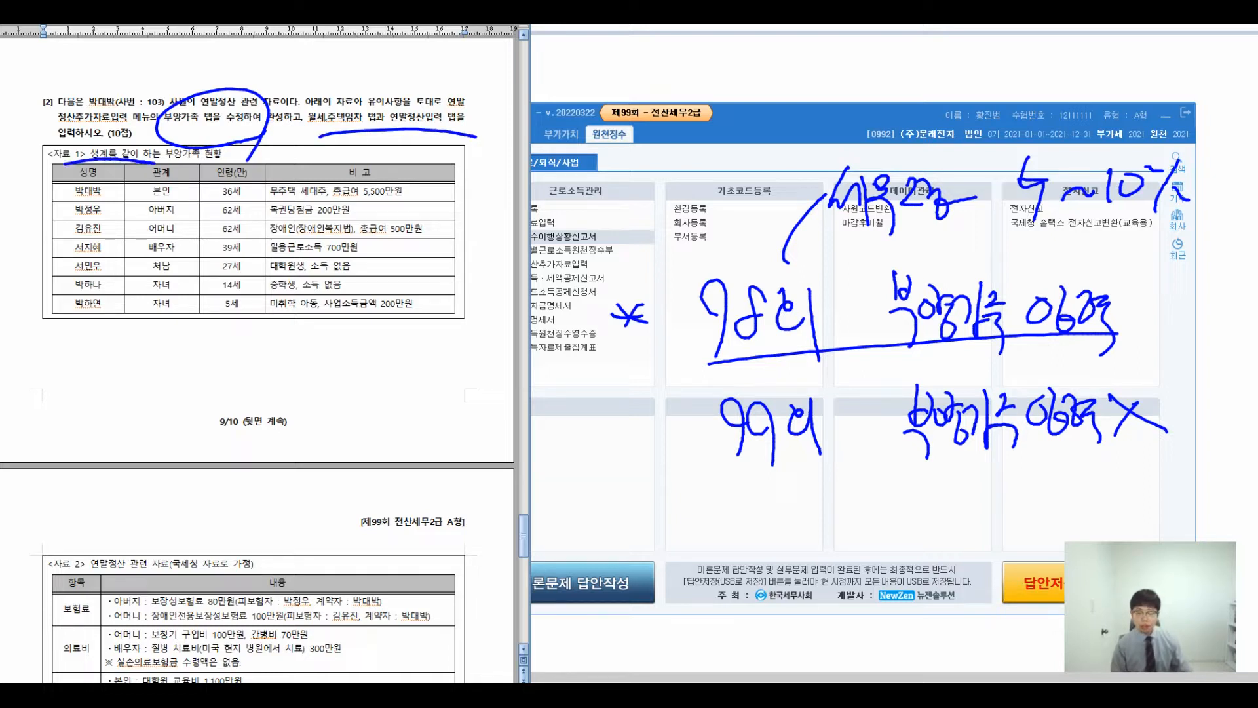
- Add notes near the bottom, circling 사업 and writing 사업X between the exam pages
mouse_move(768, 477)
mouse_down()
mouse_move(715, 557)
mouse_move(636, 596)
mouse_move(645, 619)
mouse_up()
drag(673, 565, 673, 603)
mouse_move(681, 565)
mouse_down()
mouse_move(681, 601)
mouse_move(708, 614)
mouse_move(790, 608)
mouse_move(816, 550)
mouse_move(852, 623)
mouse_move(892, 567)
mouse_move(917, 603)
mouse_move(901, 626)
mouse_move(934, 577)
mouse_move(970, 557)
mouse_move(1010, 577)
mouse_move(1016, 623)
mouse_up()
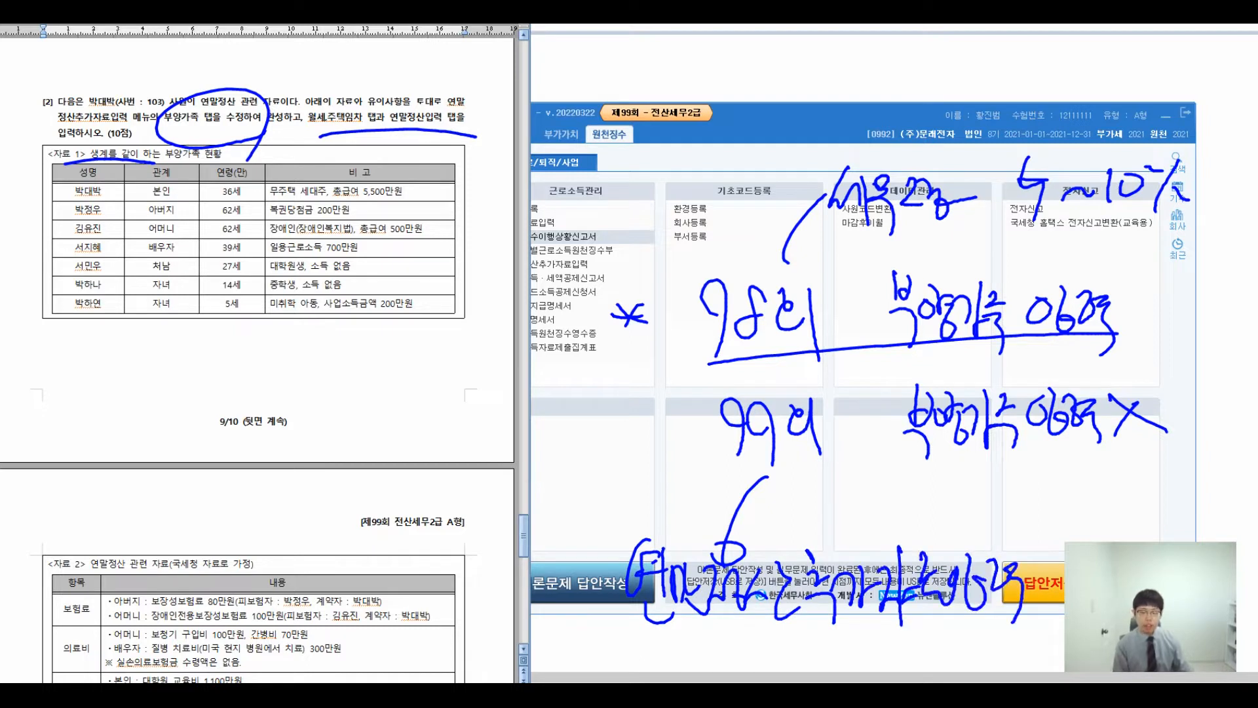
drag(596, 252, 521, 327)
mouse_move(445, 341)
mouse_down()
mouse_move(485, 354)
mouse_move(514, 341)
mouse_move(511, 392)
mouse_move(532, 394)
mouse_up()
drag(630, 403, 607, 622)
drag(569, 446, 418, 459)
mouse_move(291, 469)
mouse_down()
mouse_move(259, 524)
mouse_move(327, 546)
mouse_move(354, 502)
mouse_up()
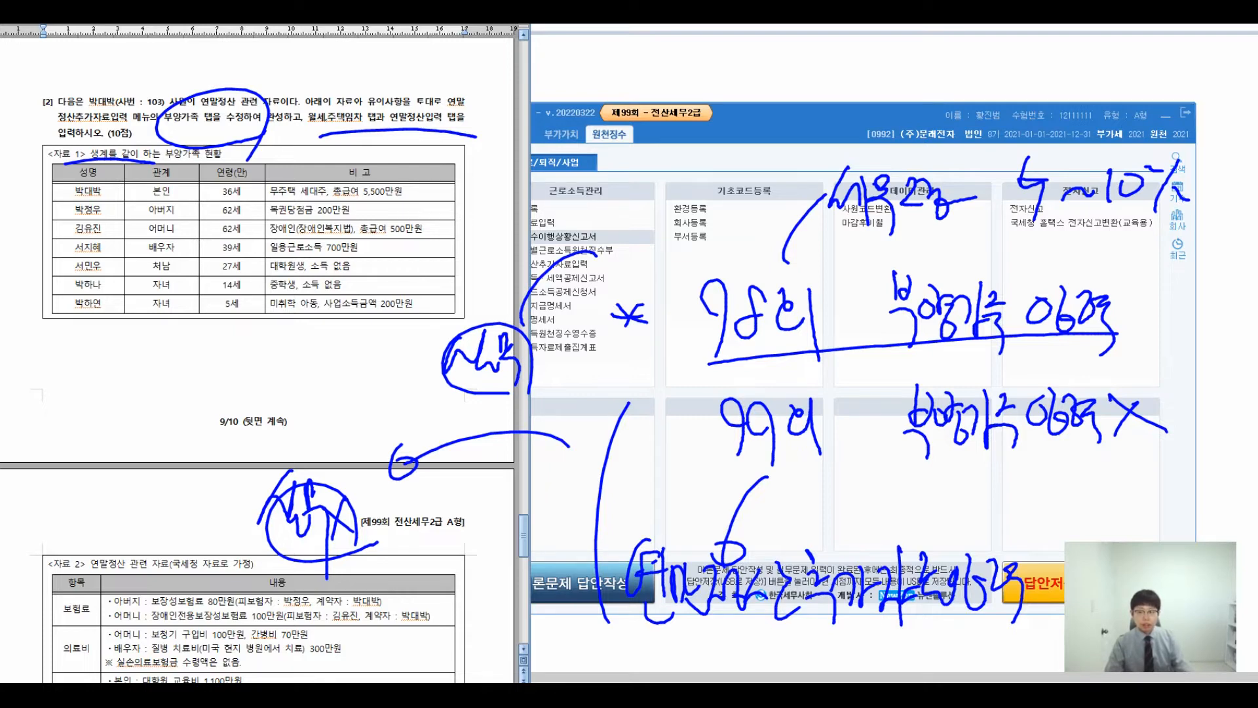
- Clear the ink, open 연말정산추가자료입력 beside the exam, and load employee 103 via F2
key(Escape)
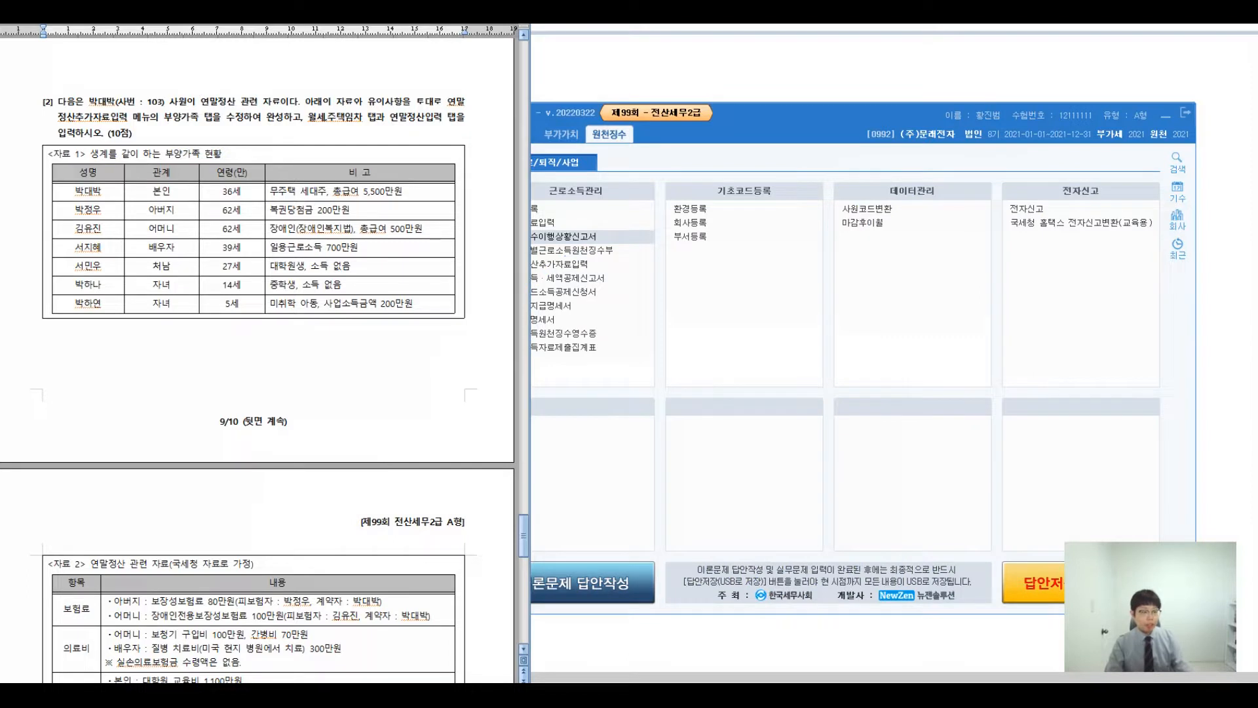
click(615, 238)
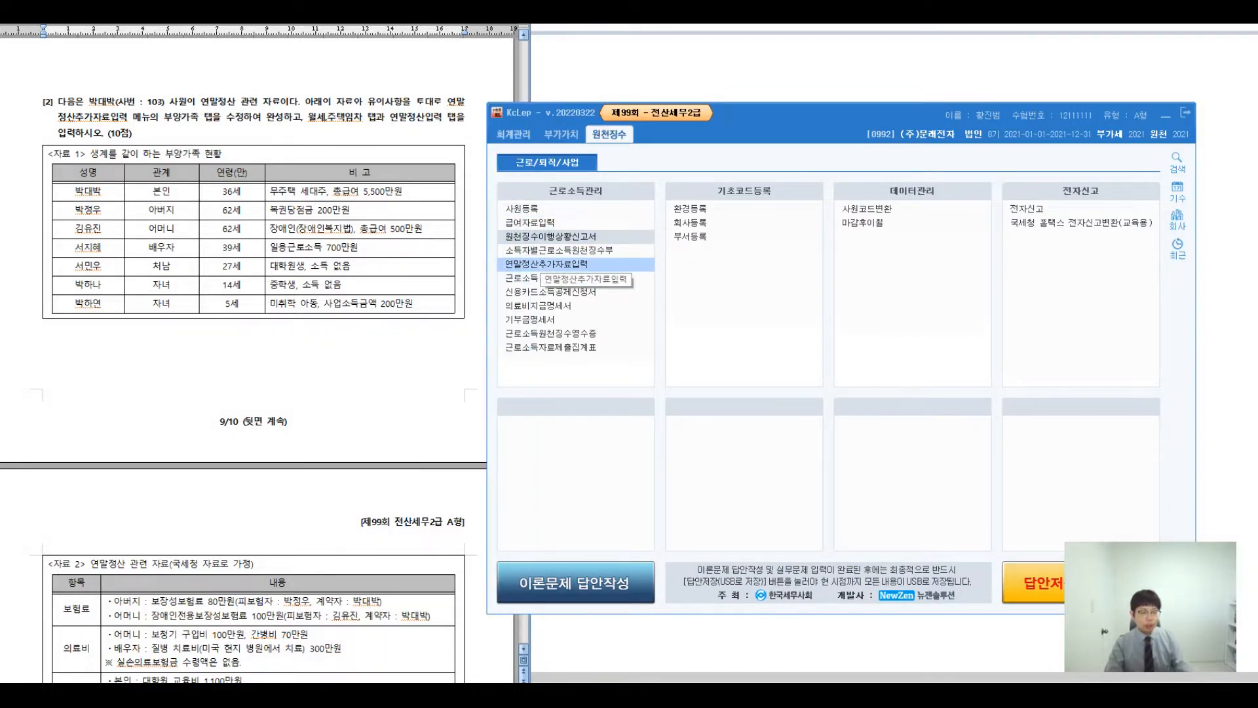
click(542, 264)
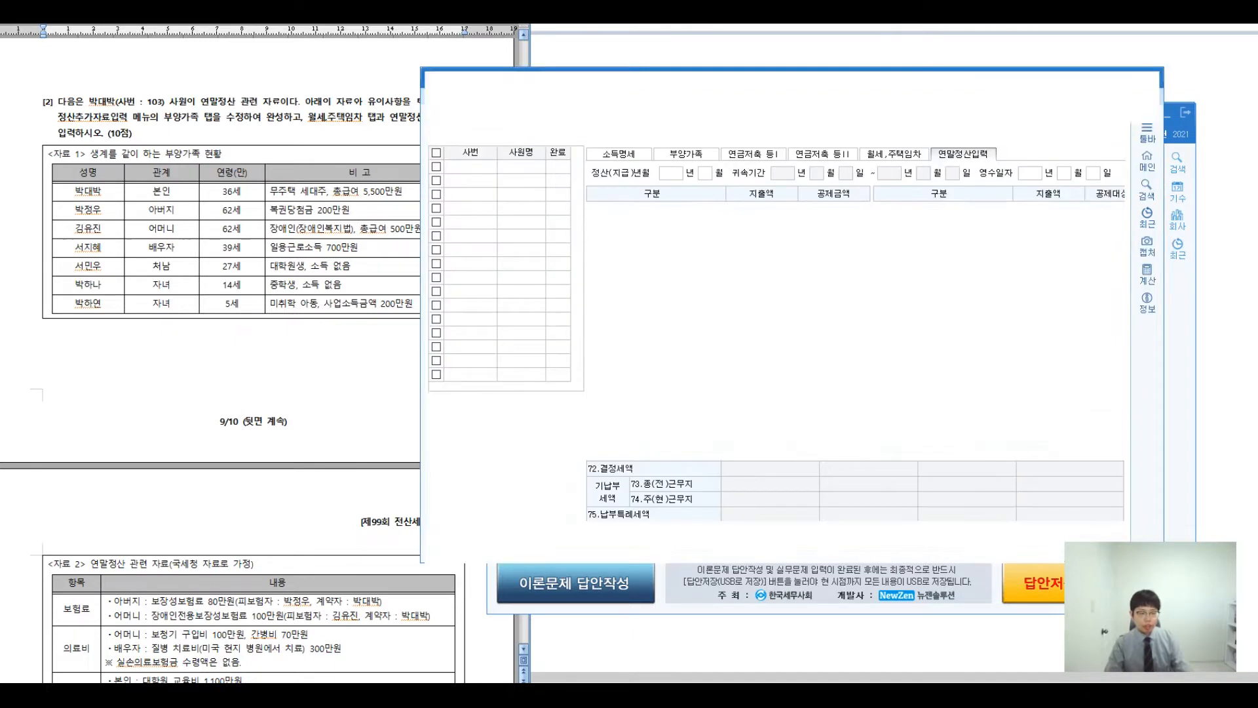
drag(594, 73, 652, 95)
key(F2)
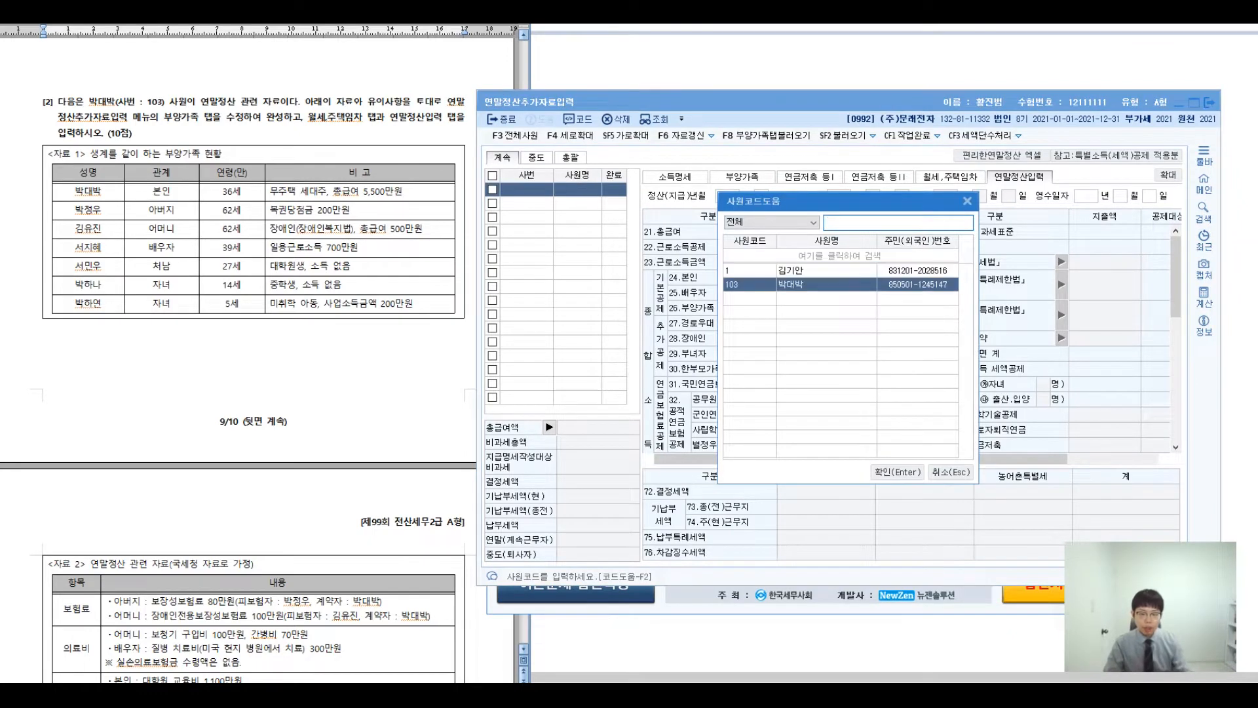
key(Return)
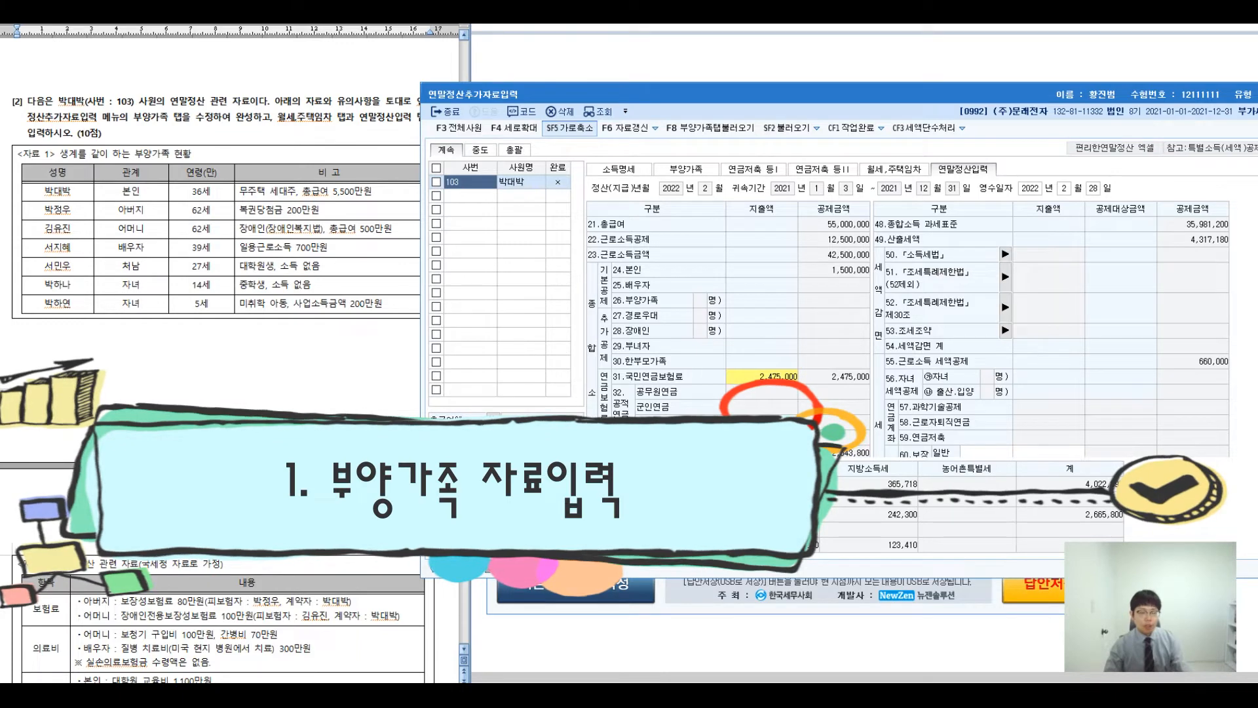
- On the 부양가족 tab, set the father's 기본공제 to 4:60세이상
click(685, 169)
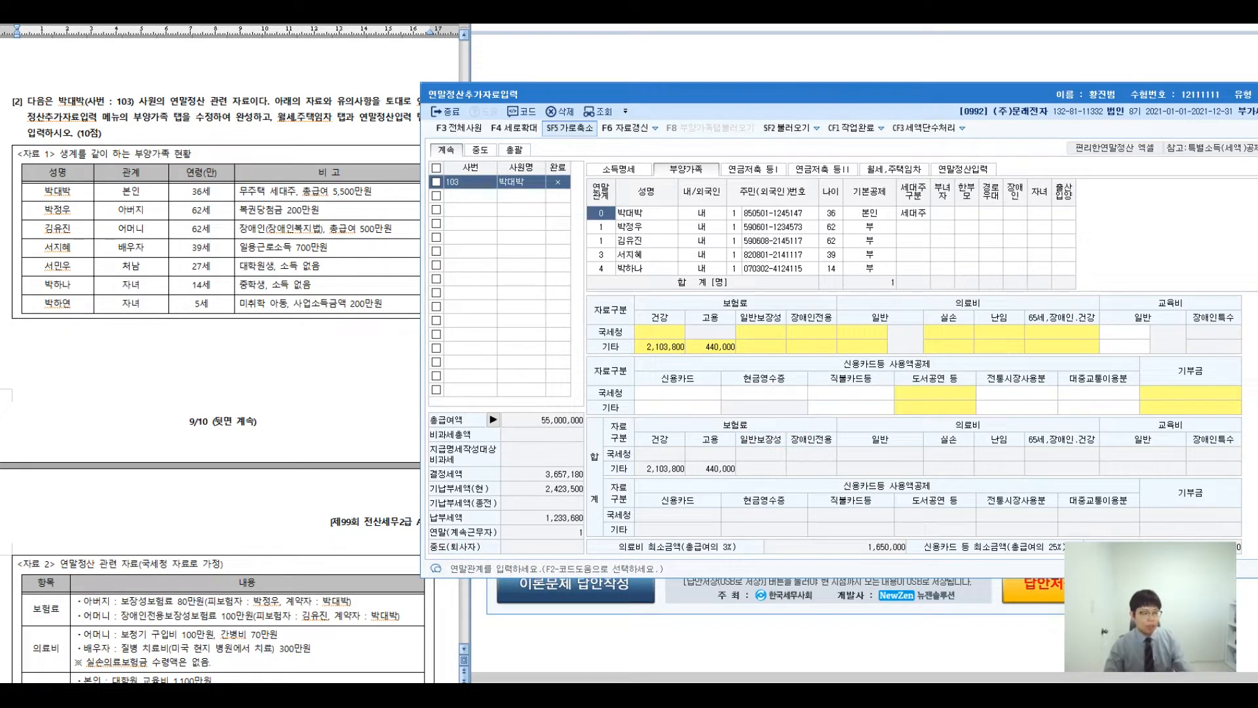
right_click(60, 211)
click(54, 211)
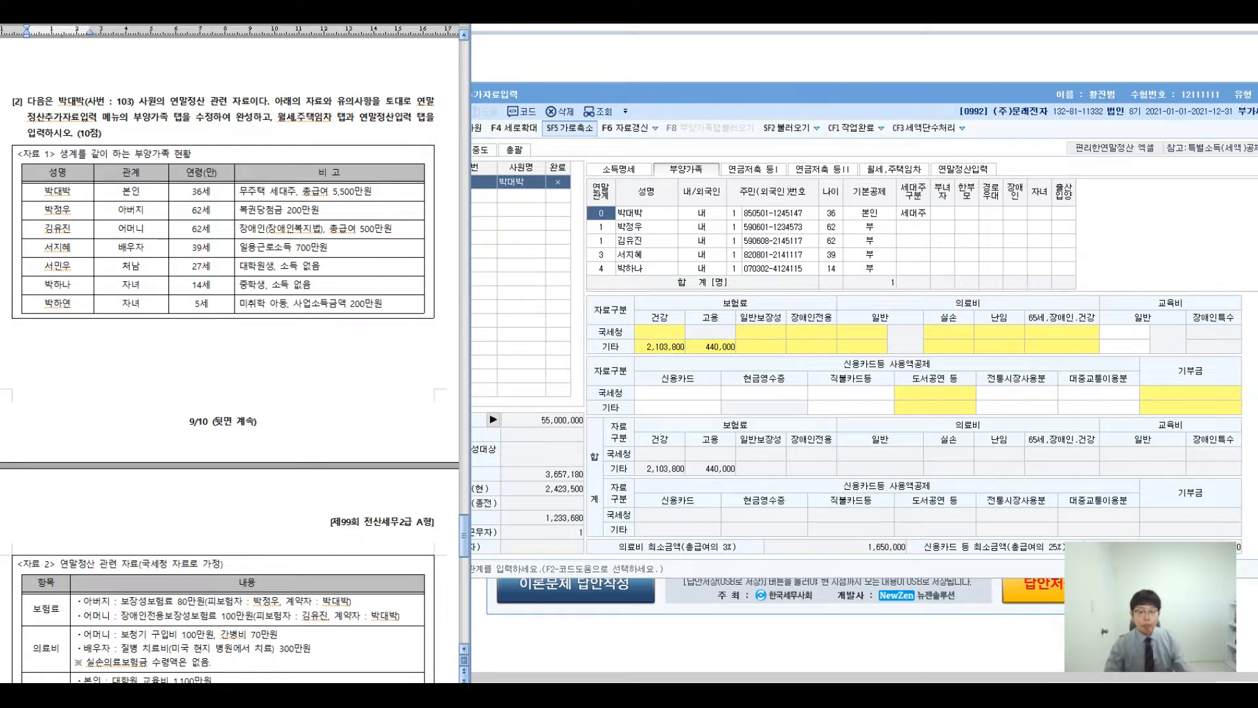
click(870, 227)
key(4)
key(Return)
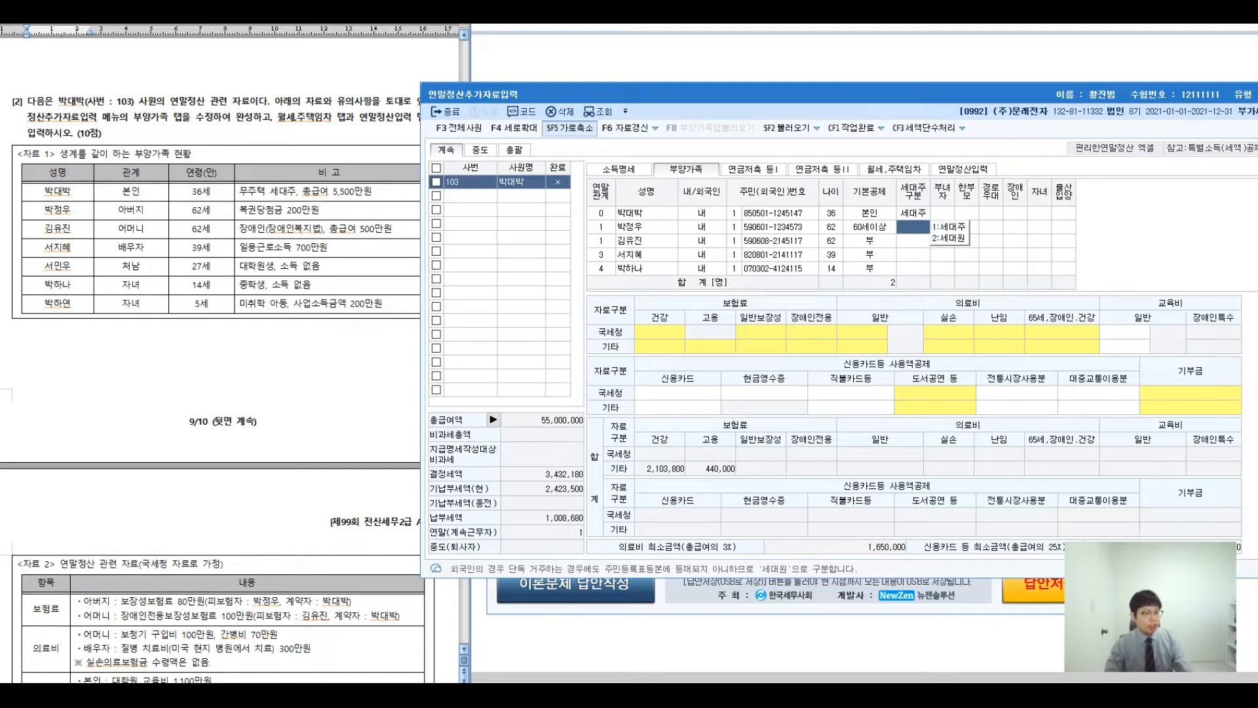
- Annotate the mother's 500만원 salary note: no countable income, so she qualifies for deduction
click(247, 229)
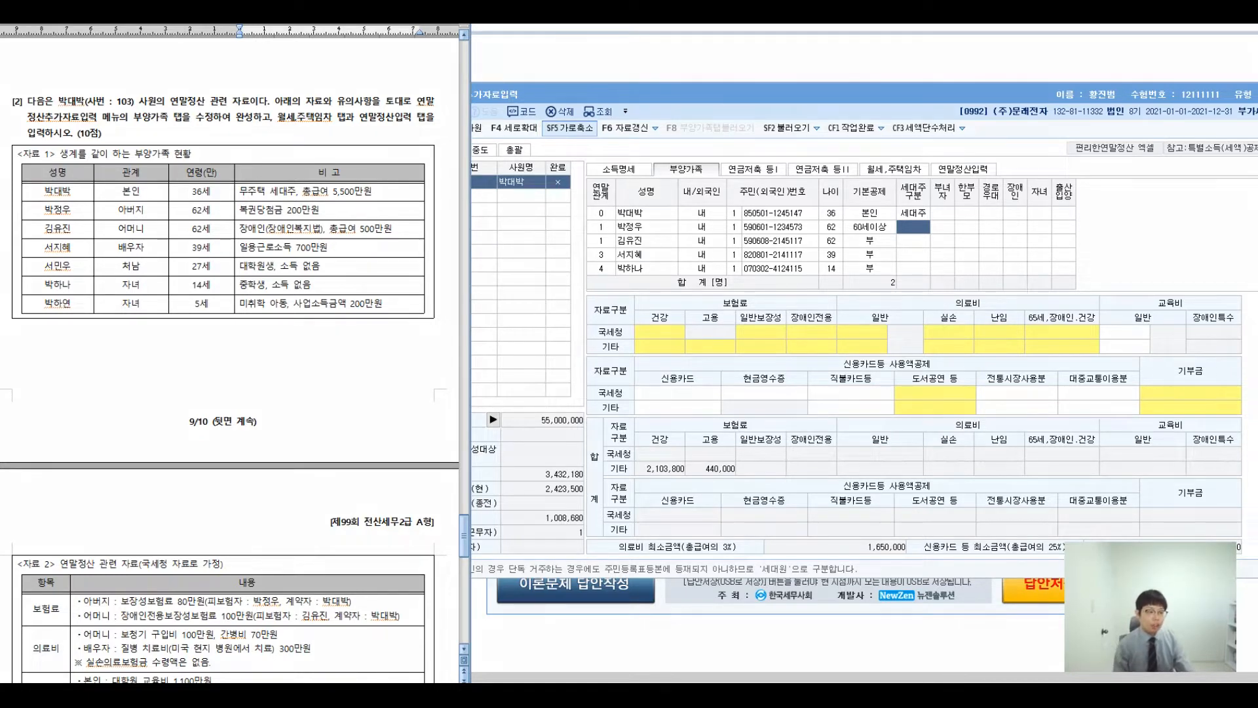
drag(394, 243, 382, 255)
drag(364, 214, 445, 153)
mouse_move(472, 112)
mouse_down()
mouse_move(481, 171)
mouse_move(516, 137)
mouse_move(540, 158)
mouse_up()
drag(556, 119, 567, 163)
drag(579, 139, 631, 156)
mouse_move(523, 191)
mouse_down()
mouse_move(557, 192)
mouse_move(527, 240)
mouse_up()
drag(534, 216, 579, 201)
drag(583, 201, 583, 262)
drag(655, 109, 636, 275)
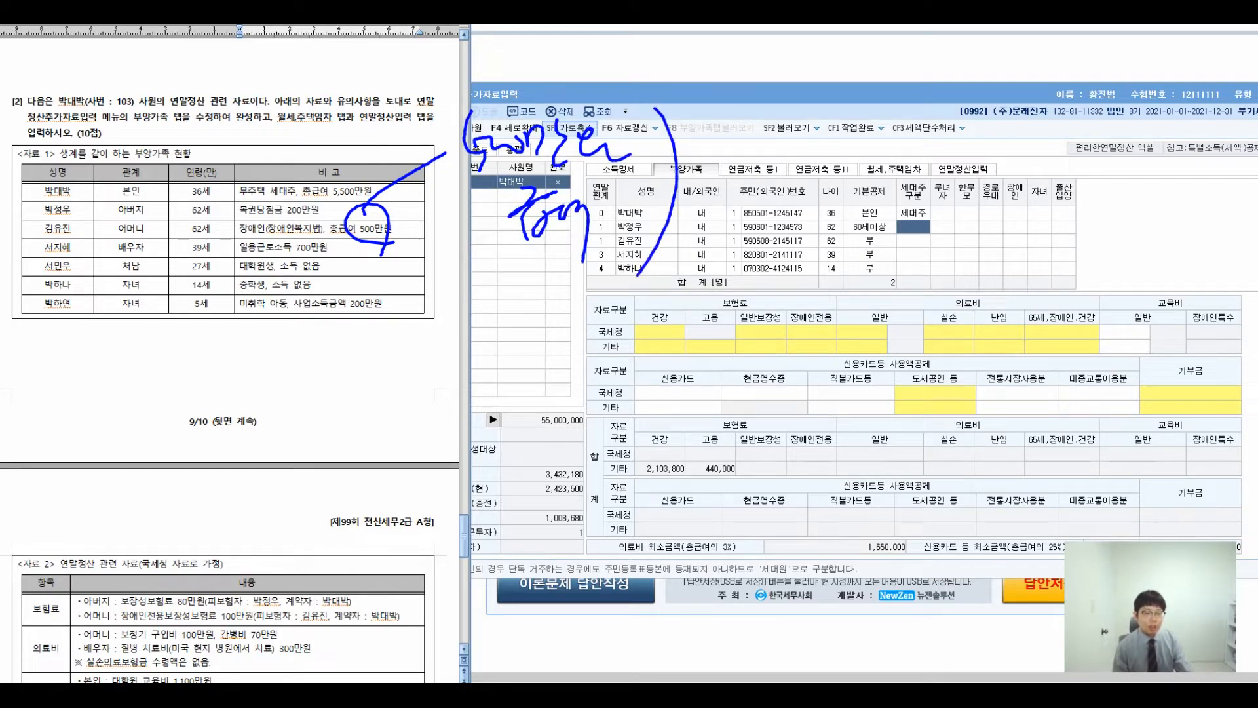
drag(754, 129, 728, 172)
drag(741, 174, 760, 196)
drag(766, 146, 794, 215)
mouse_move(834, 159)
mouse_down()
mouse_move(812, 185)
mouse_move(850, 188)
mouse_move(918, 153)
mouse_up()
drag(879, 164, 937, 168)
mouse_move(920, 171)
mouse_down()
mouse_move(957, 164)
mouse_move(947, 176)
mouse_up()
drag(956, 154, 976, 152)
mouse_move(969, 150)
mouse_down()
mouse_move(970, 179)
mouse_move(991, 197)
mouse_move(1067, 190)
mouse_move(1074, 156)
mouse_move(1114, 157)
mouse_up()
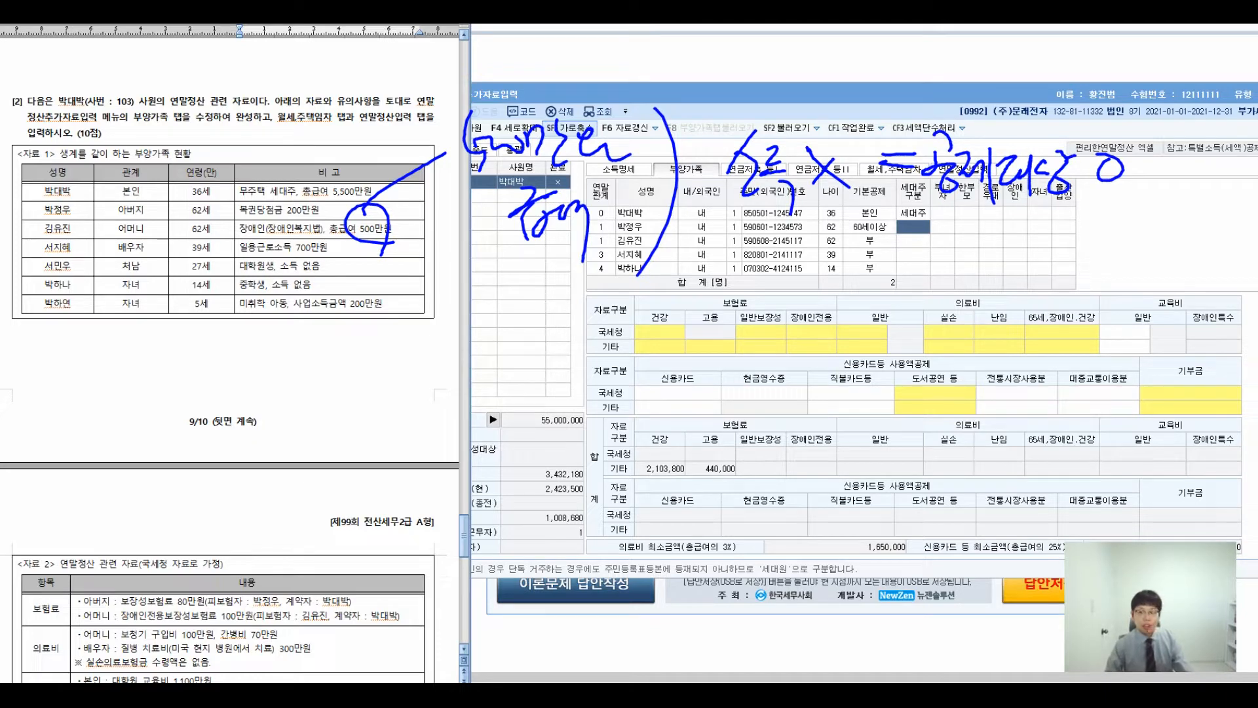
- Set the mother's 기본공제 to 60세이상, leave 세대주구분 blank, and enter 장애인 code 1
key(Escape)
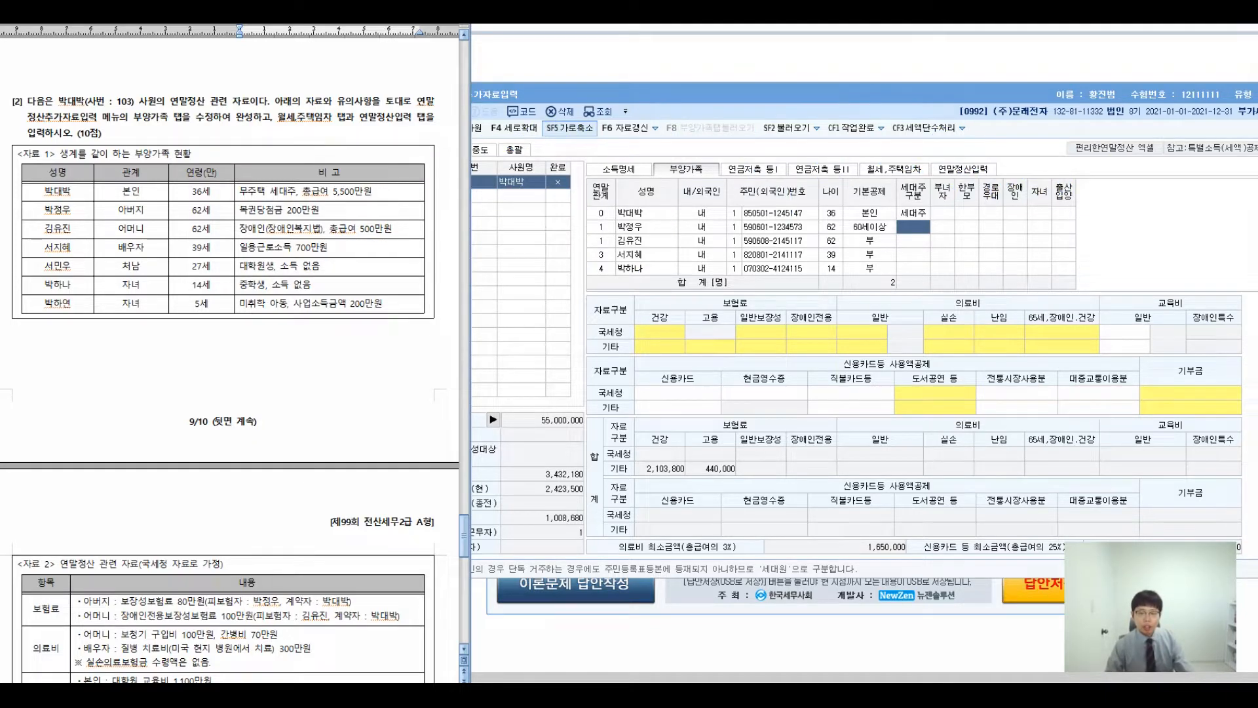
click(870, 240)
key(4)
key(Return)
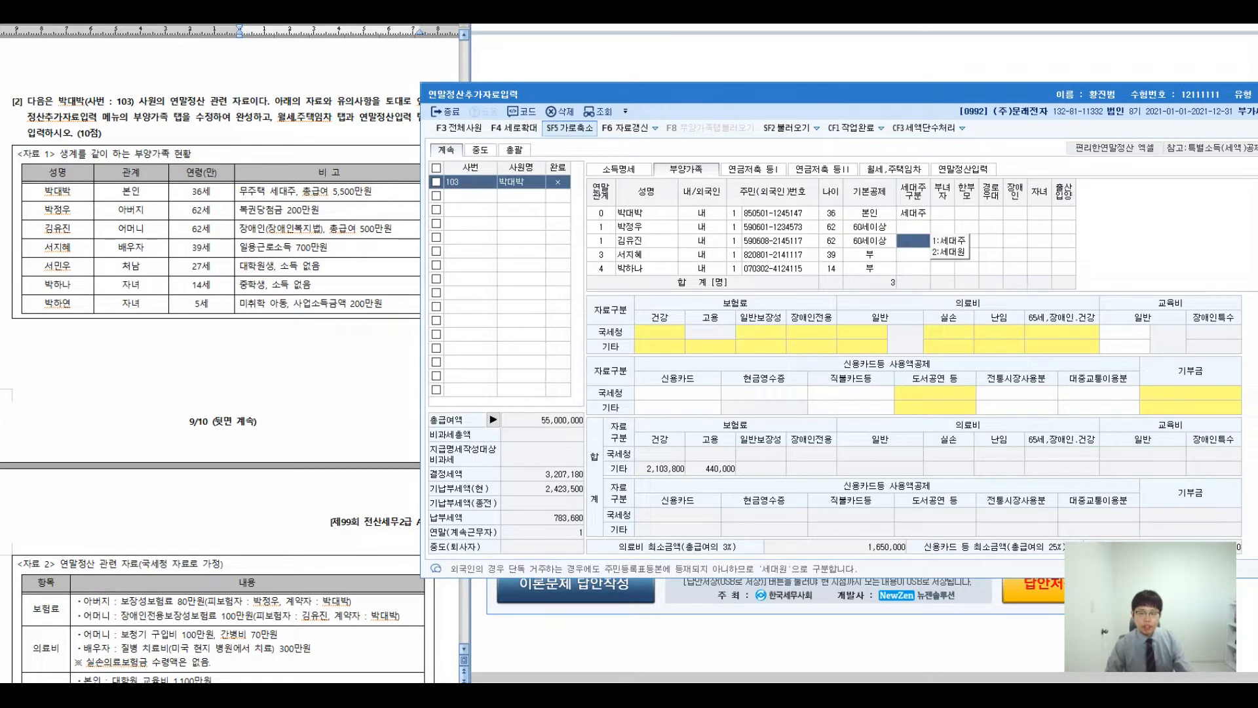
key(Return)
key(Return)
key(Return)
key(Return)
key(1)
key(Return)
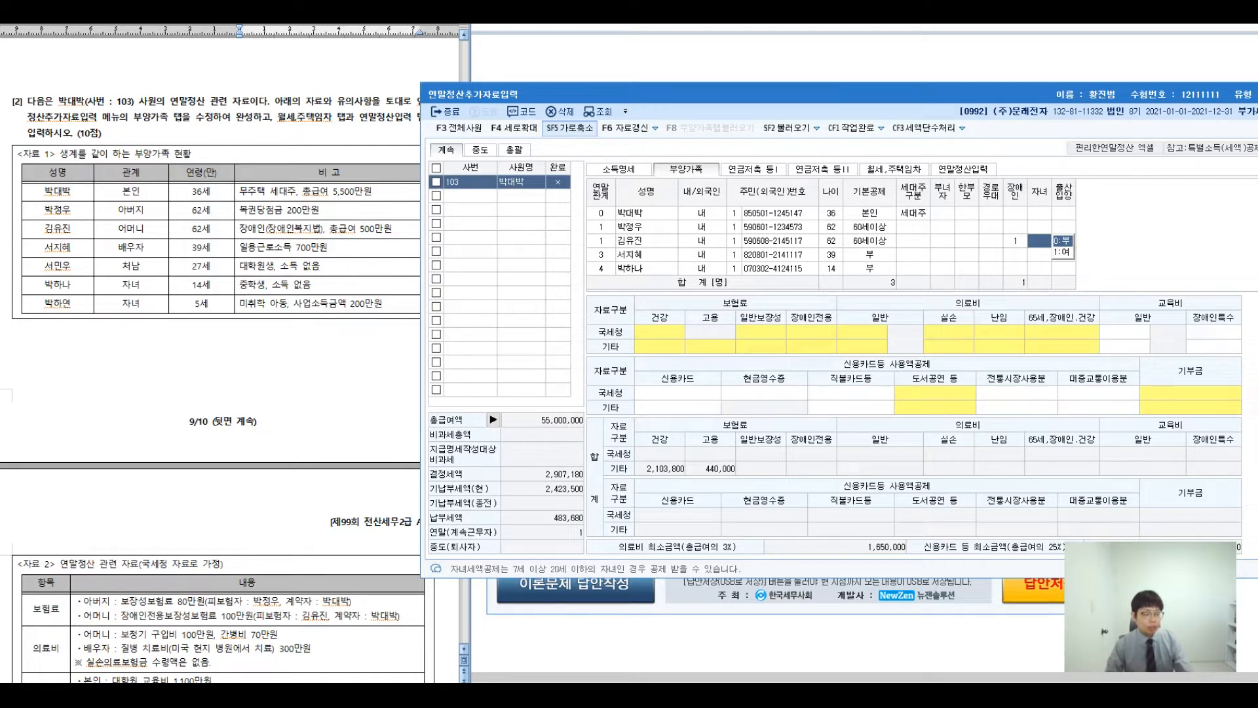
- Annotate the graduate-student dependant note: no income, so he qualifies for deduction
key(alt+Tab)
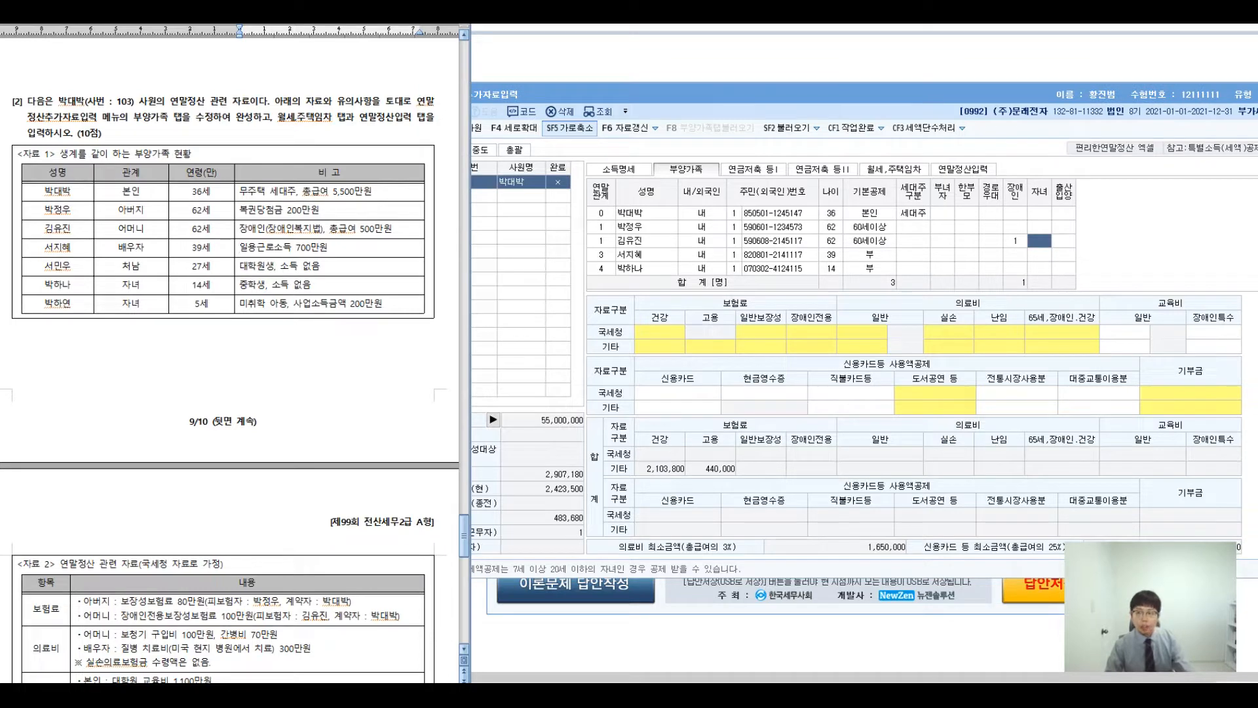
mouse_move(259, 269)
mouse_down()
mouse_move(321, 269)
mouse_move(305, 283)
mouse_move(459, 196)
mouse_move(470, 245)
mouse_up()
drag(477, 215, 490, 256)
drag(498, 213, 513, 235)
drag(493, 248, 517, 295)
mouse_move(533, 209)
mouse_down()
mouse_move(563, 262)
mouse_move(537, 265)
mouse_move(632, 236)
mouse_up()
drag(606, 257, 638, 255)
drag(672, 200, 694, 223)
drag(667, 256, 690, 265)
drag(698, 216, 694, 246)
mouse_move(692, 236)
mouse_down()
mouse_move(712, 224)
mouse_move(719, 274)
mouse_up()
mouse_move(735, 224)
mouse_down()
mouse_move(719, 250)
mouse_move(764, 270)
mouse_up()
drag(778, 228, 793, 269)
drag(832, 230, 830, 259)
drag(863, 257, 861, 264)
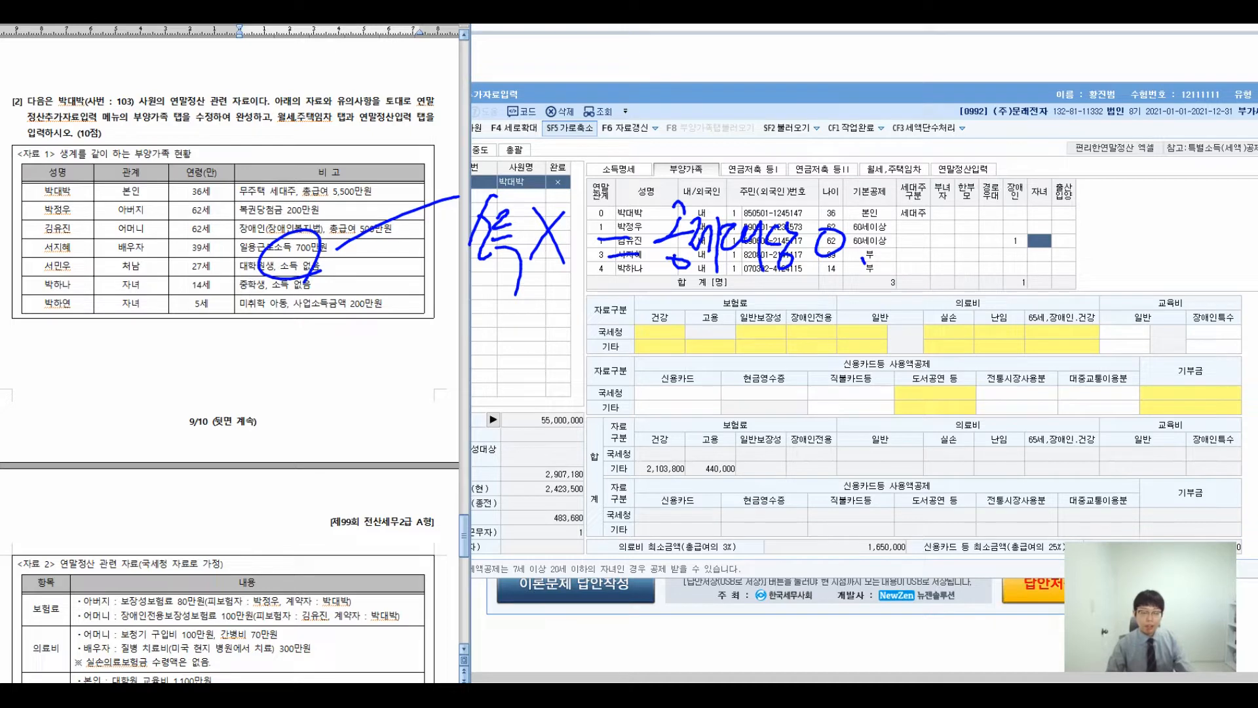
- Set the wife's 기본공제 to 2:배우자
key(Escape)
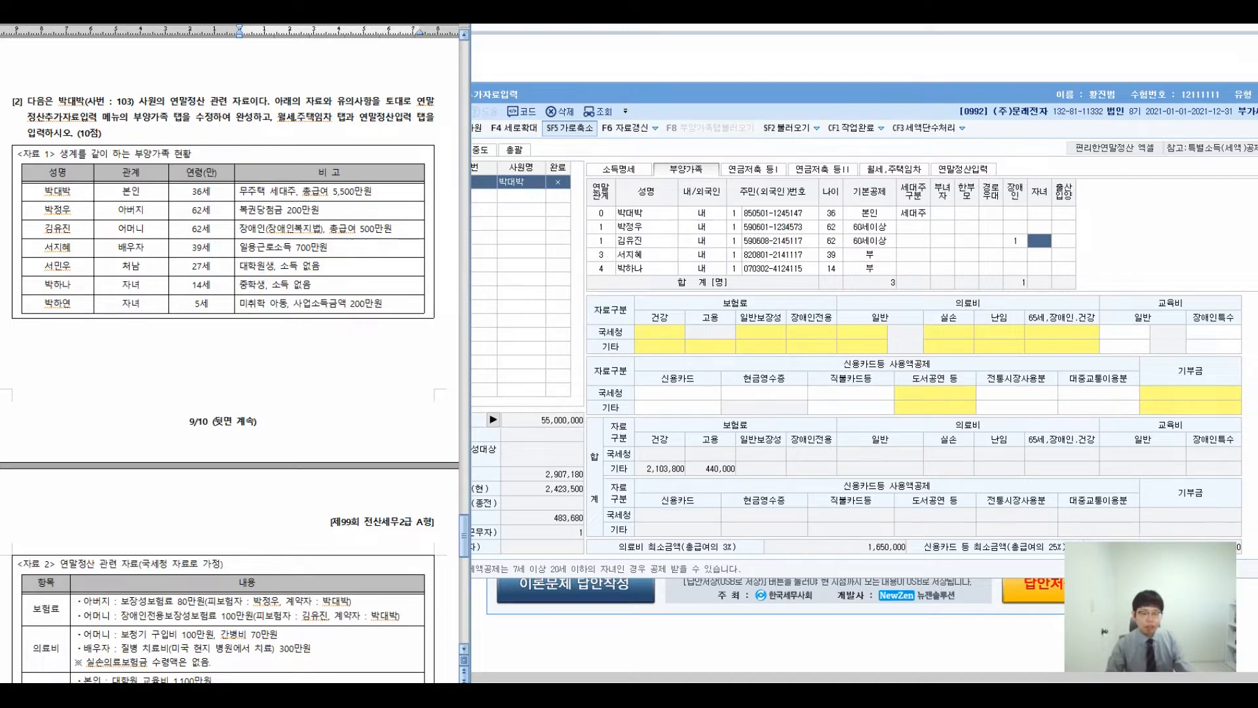
click(870, 254)
text(2)
key(Return)
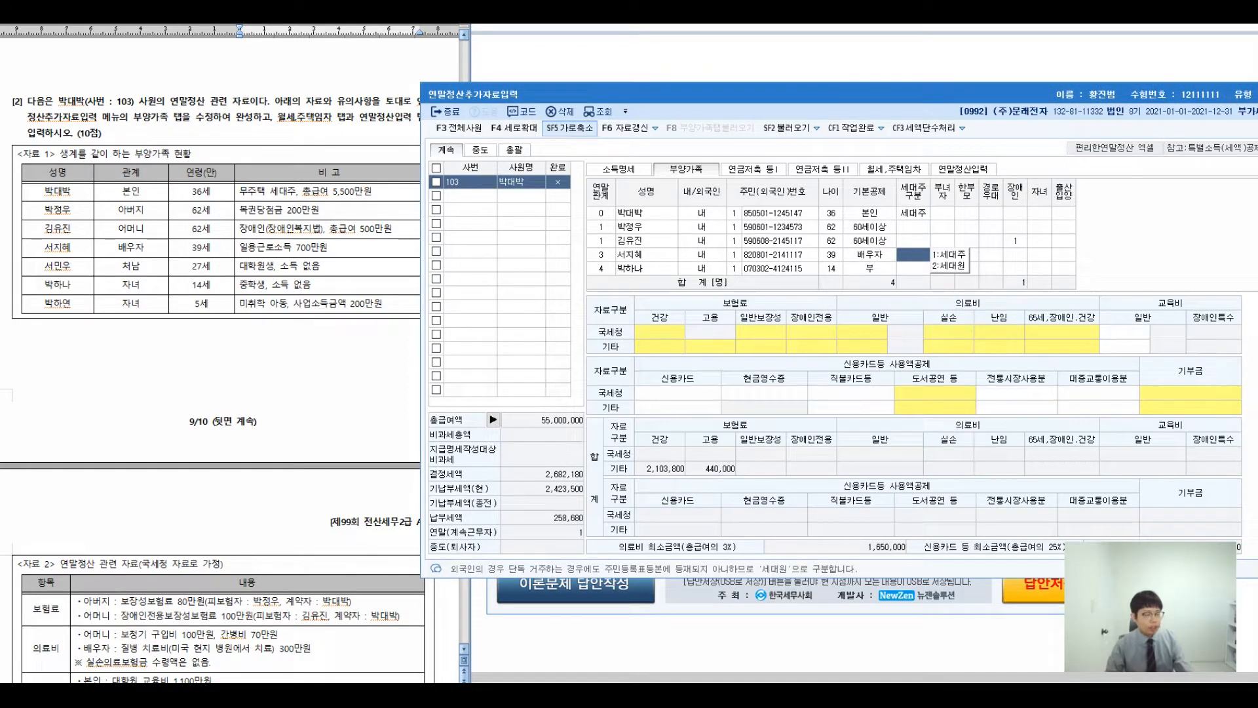
- Check the brother-in-law's row in the exam's family table against his deduction options
click(140, 266)
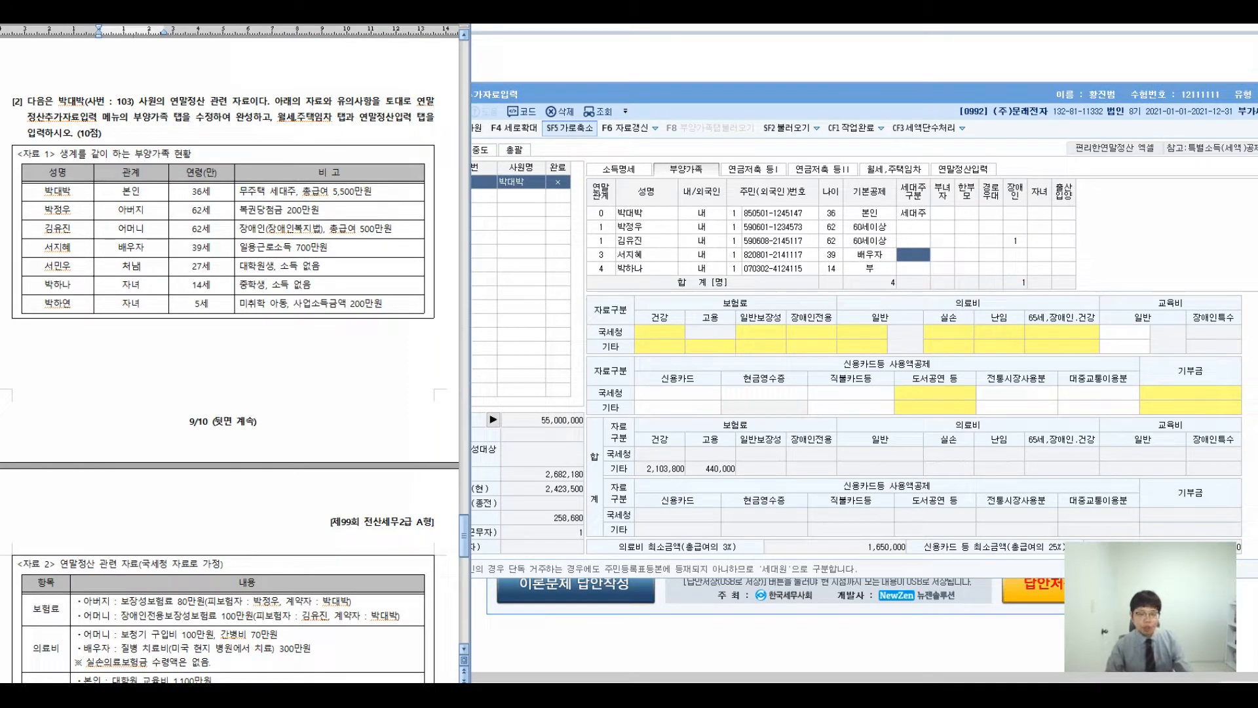
click(942, 254)
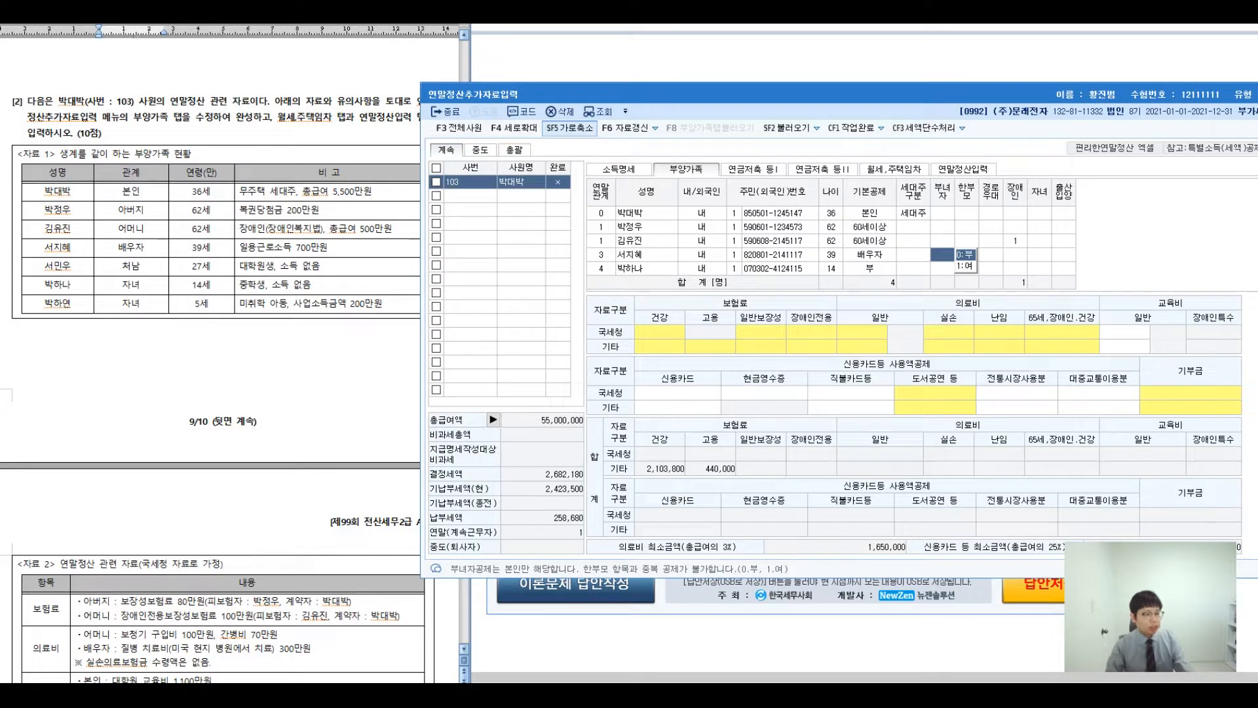
scroll(942, 254, down, 1)
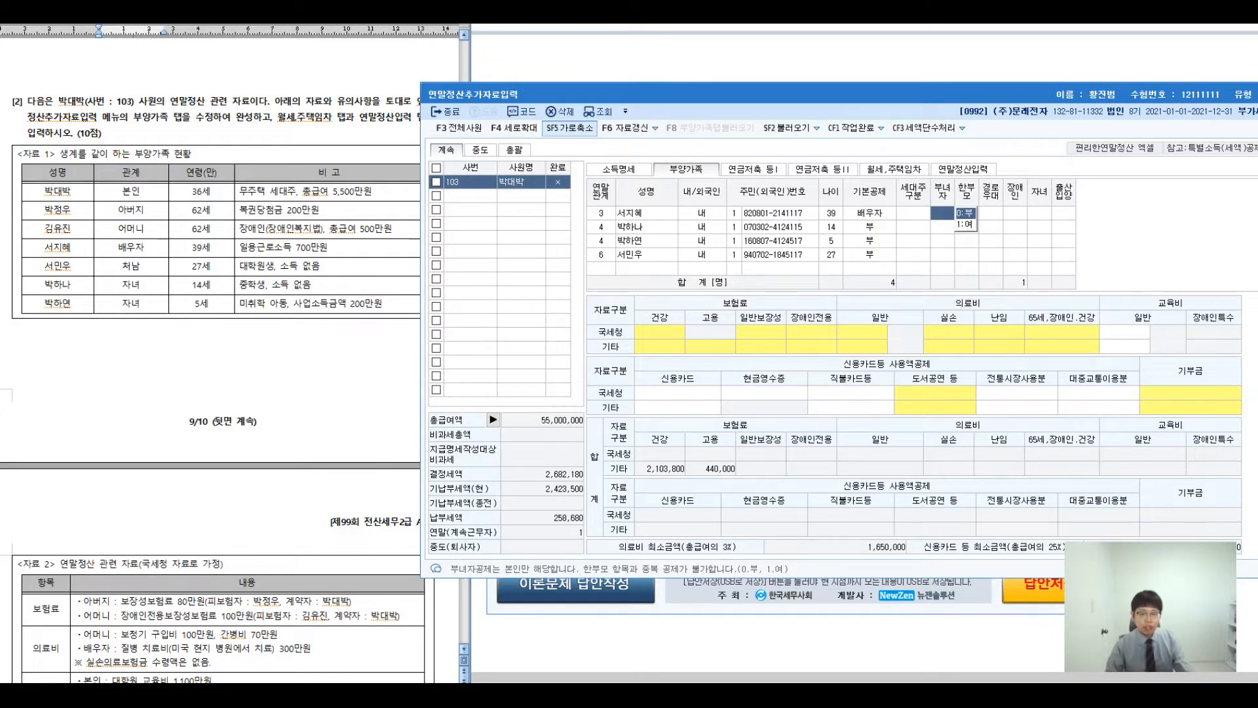
click(869, 254)
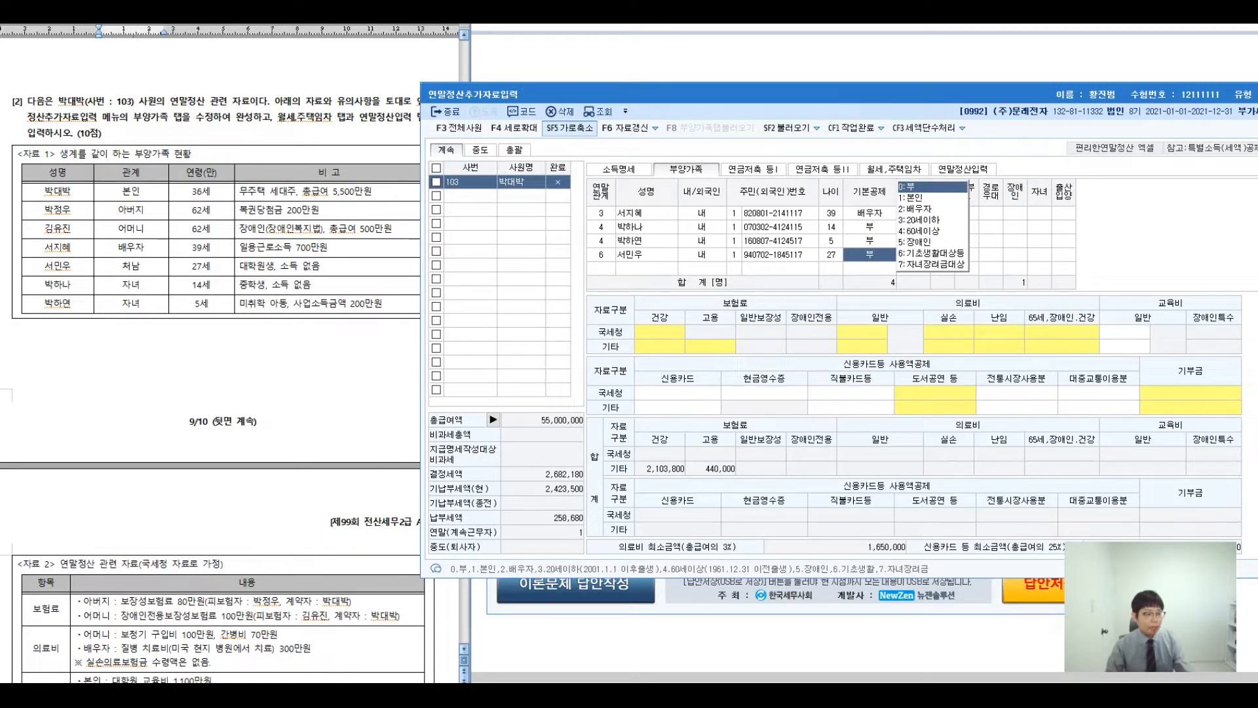
drag(66, 266, 329, 266)
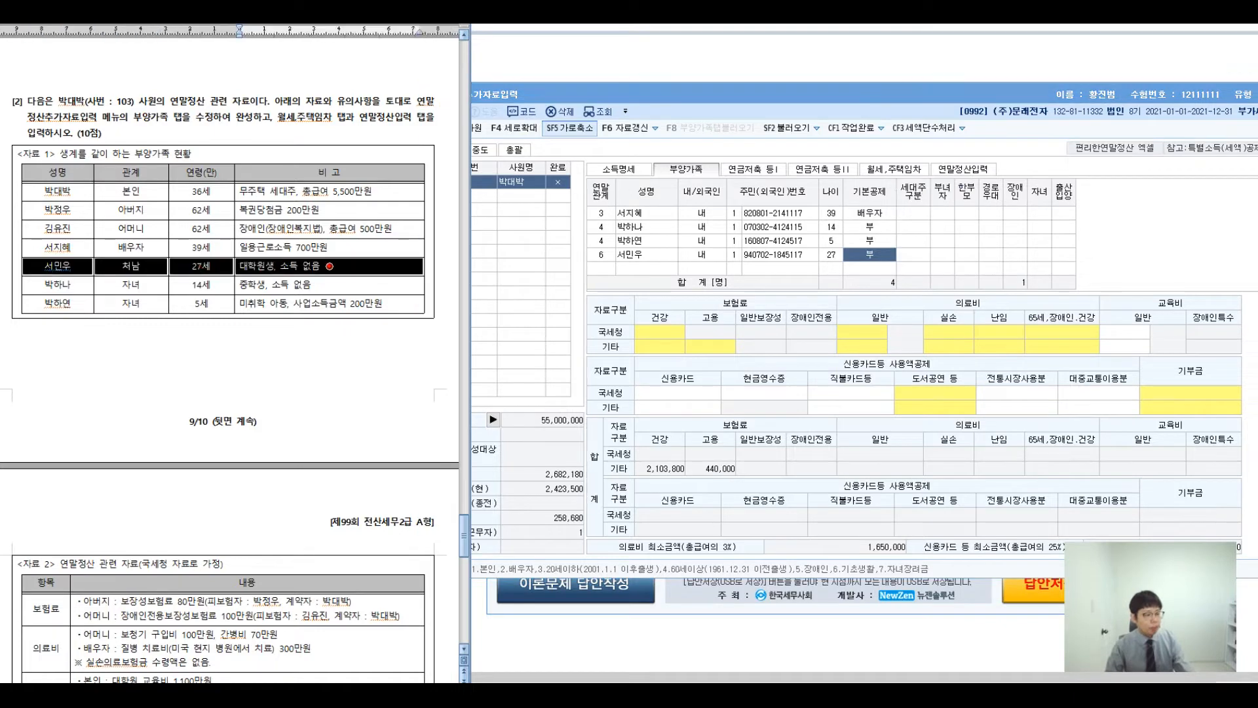
- Set the 14-year-old daughter's 기본공제 to 3:20세이하
click(132, 284)
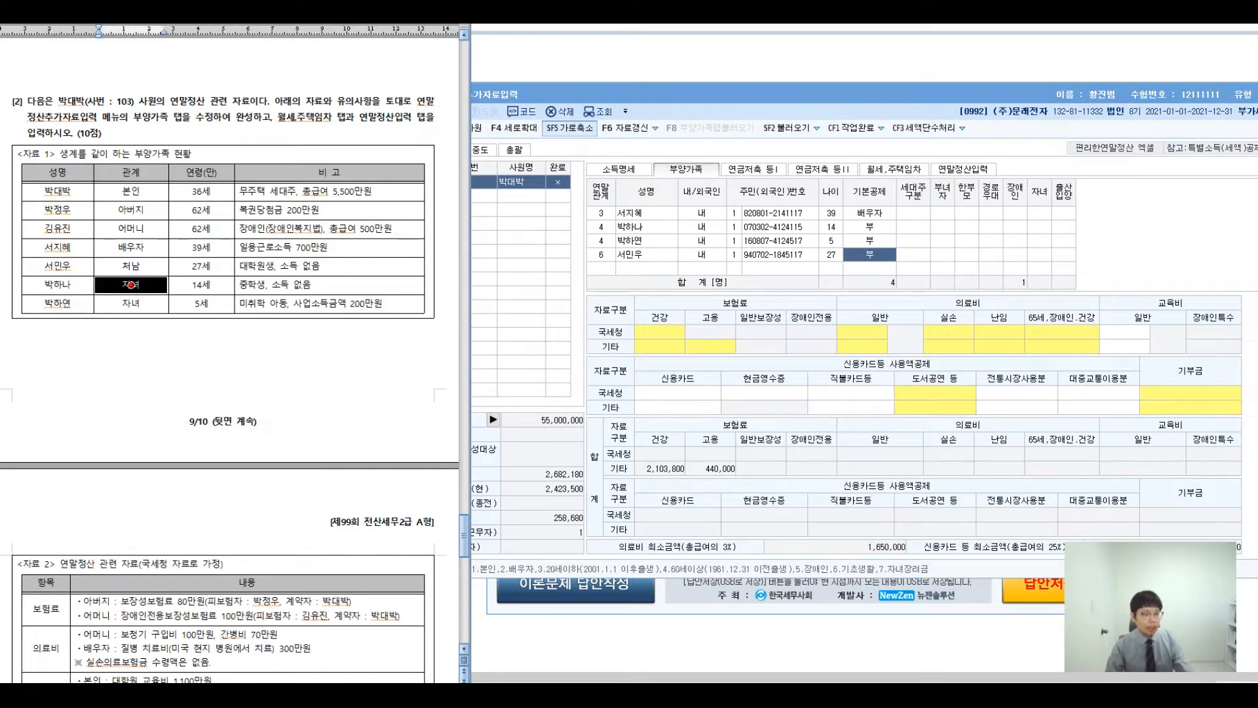
click(870, 227)
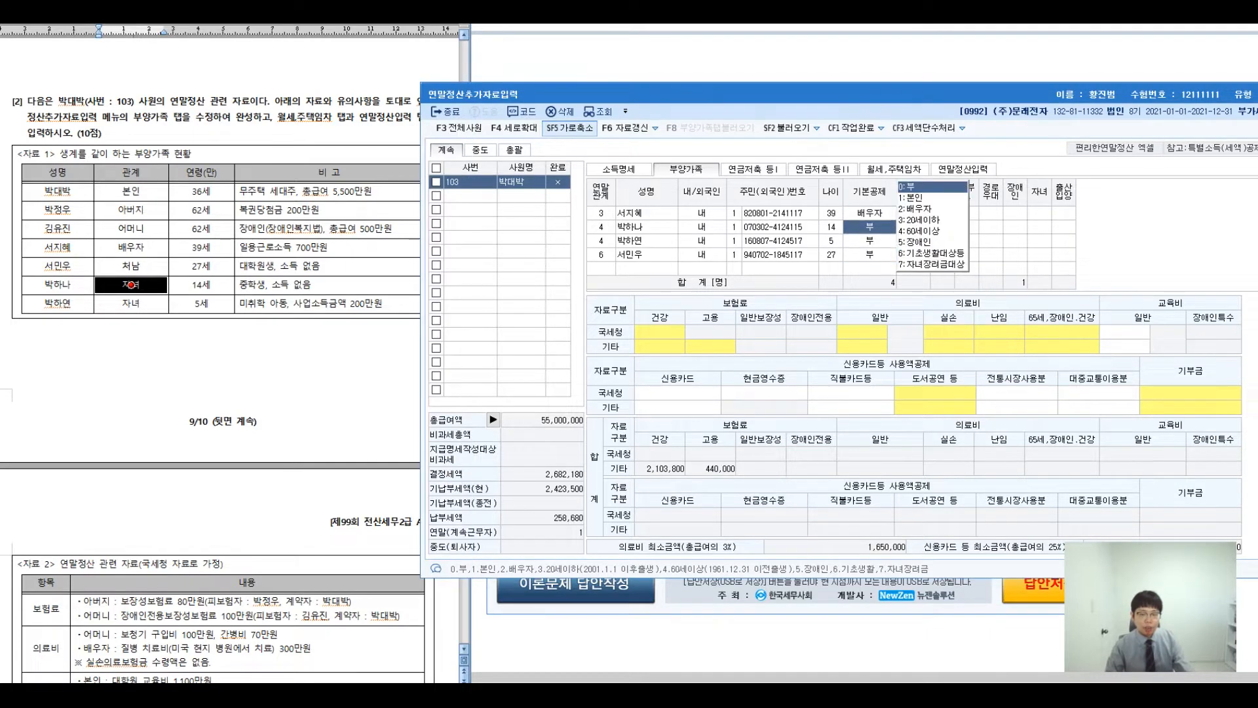
key(3)
key(Return)
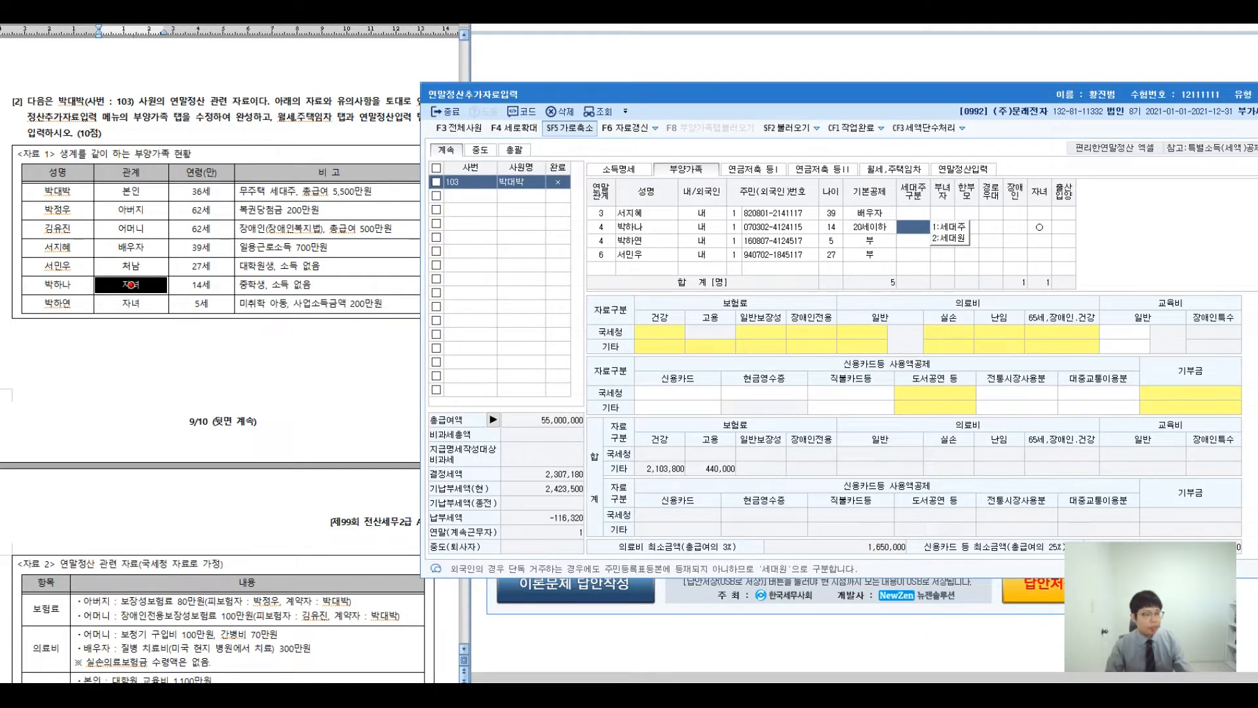
drag(131, 303, 331, 303)
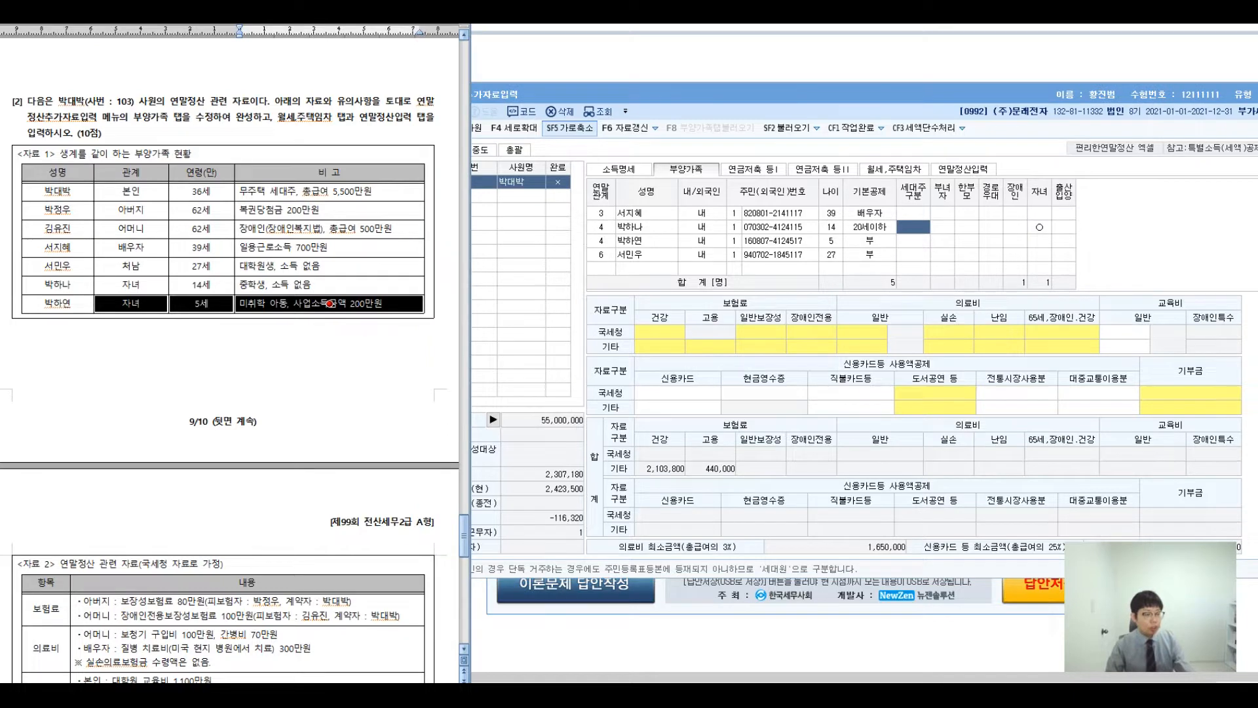
click(332, 303)
key(Escape)
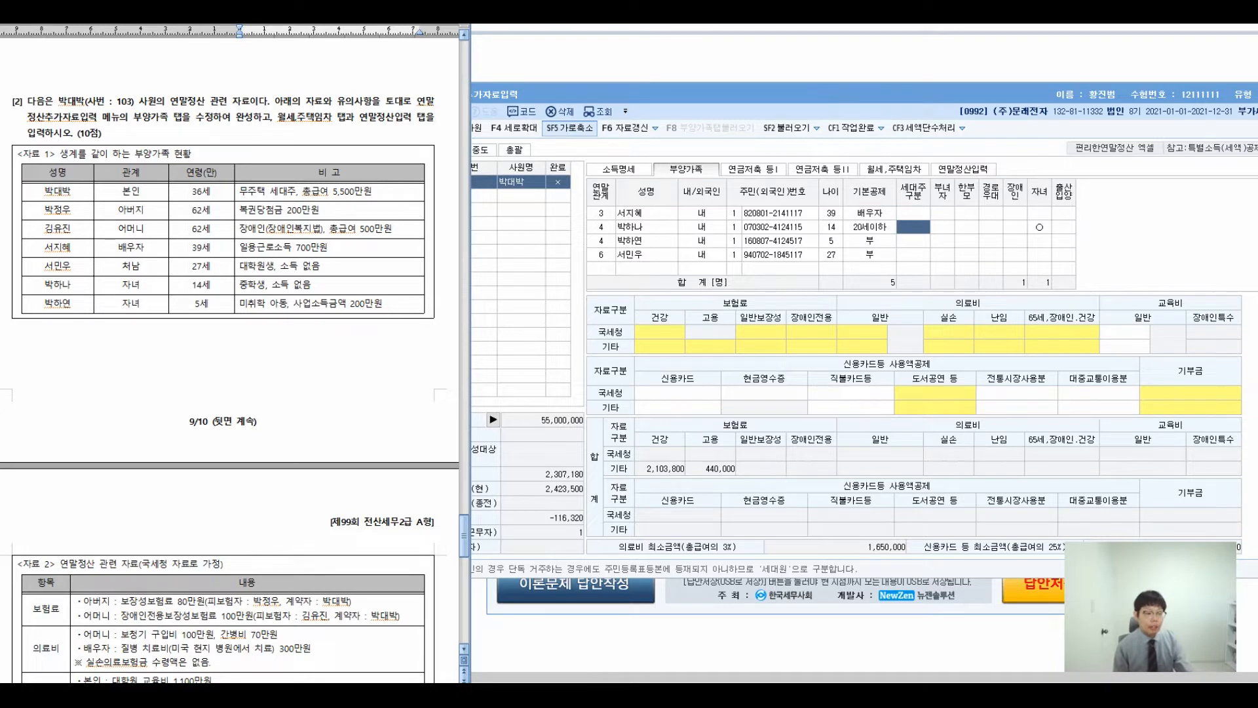
mouse_move(398, 342)
mouse_down()
mouse_move(391, 300)
mouse_move(388, 354)
mouse_up()
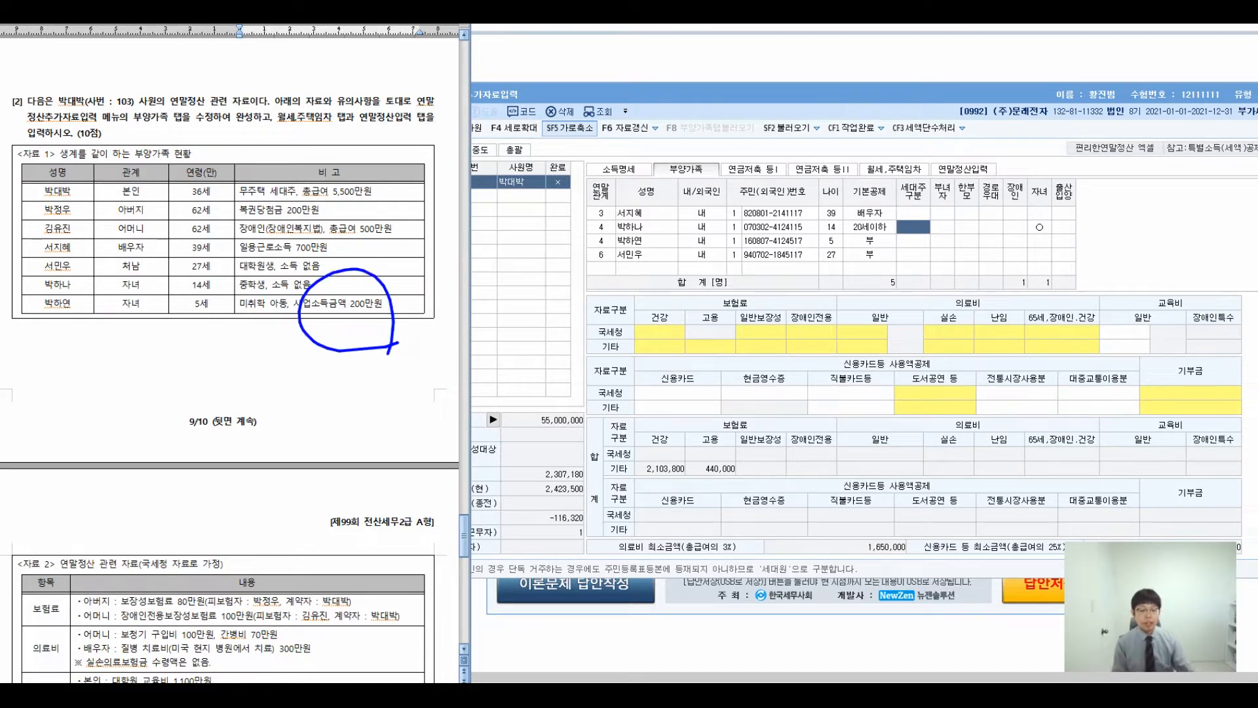
mouse_move(385, 285)
mouse_down()
mouse_move(531, 242)
mouse_move(563, 290)
mouse_move(584, 285)
mouse_up()
mouse_move(599, 231)
mouse_down()
mouse_move(590, 261)
mouse_move(612, 256)
mouse_up()
drag(584, 276, 611, 301)
mouse_move(617, 242)
mouse_down()
mouse_move(631, 239)
mouse_move(657, 288)
mouse_move(689, 249)
mouse_move(683, 313)
mouse_up()
mouse_move(550, 334)
mouse_down()
mouse_move(545, 399)
mouse_move(622, 385)
mouse_up()
mouse_move(630, 353)
mouse_down()
mouse_move(649, 377)
mouse_move(667, 375)
mouse_up()
drag(665, 358, 706, 373)
mouse_move(750, 412)
mouse_down()
mouse_move(705, 306)
mouse_move(722, 300)
mouse_up()
drag(821, 280, 838, 313)
drag(864, 296, 868, 319)
drag(883, 289, 895, 319)
drag(864, 333, 882, 401)
drag(914, 308, 923, 300)
drag(916, 305, 945, 387)
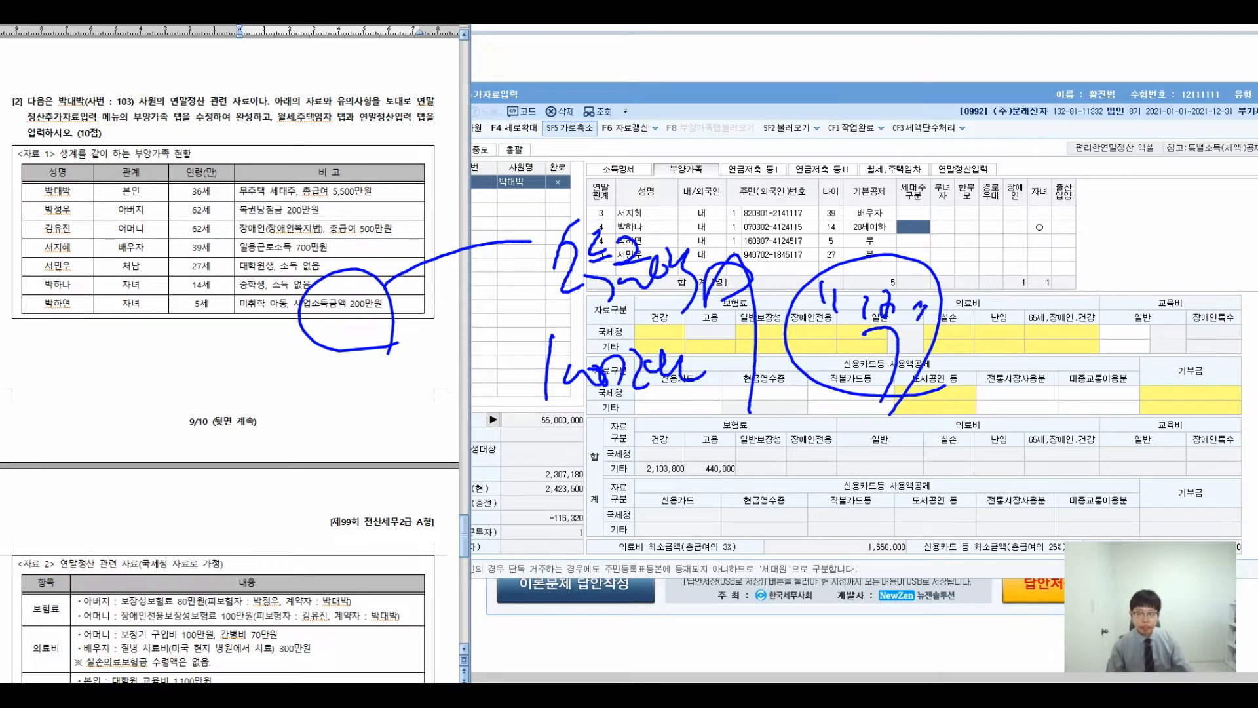
key(Escape)
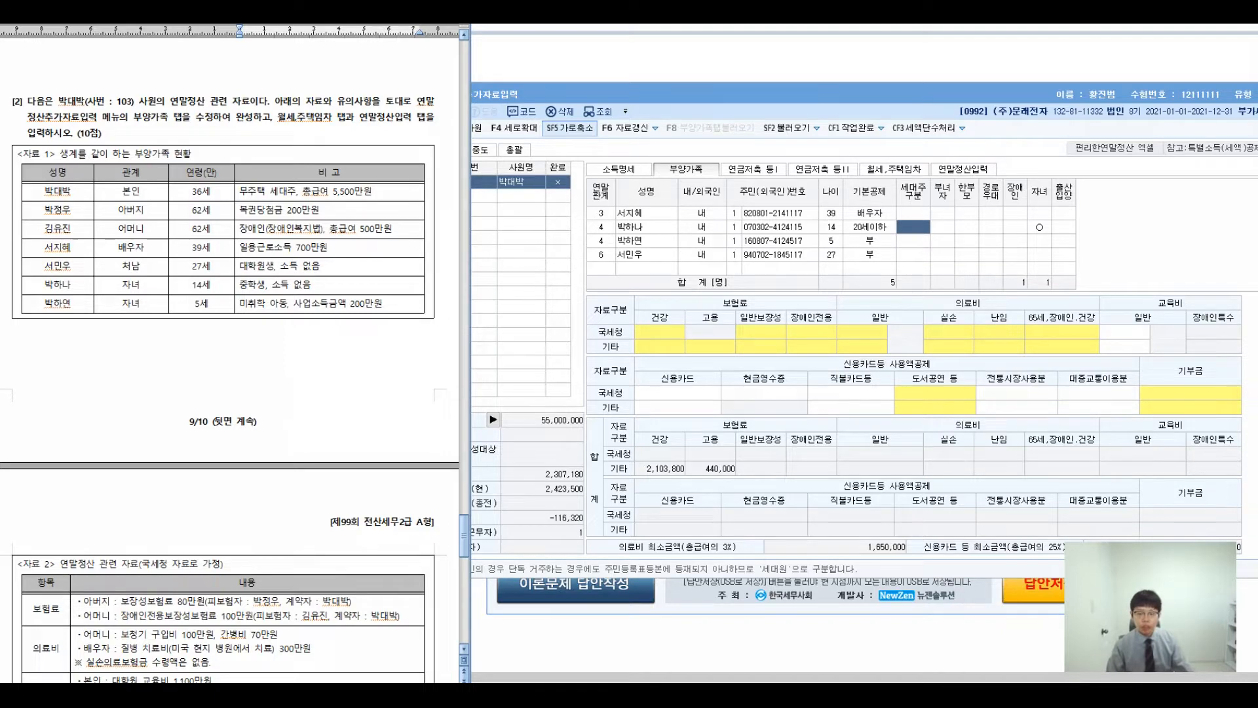
click(913, 255)
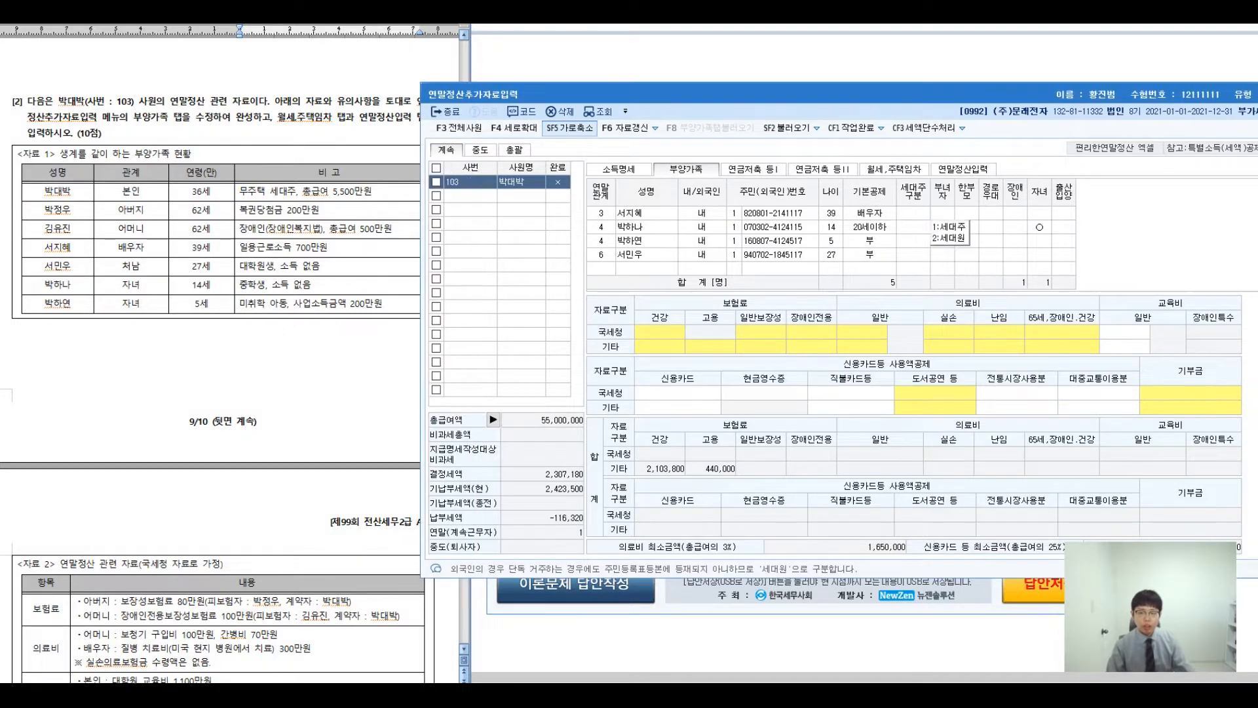
scroll(913, 254, up, 2)
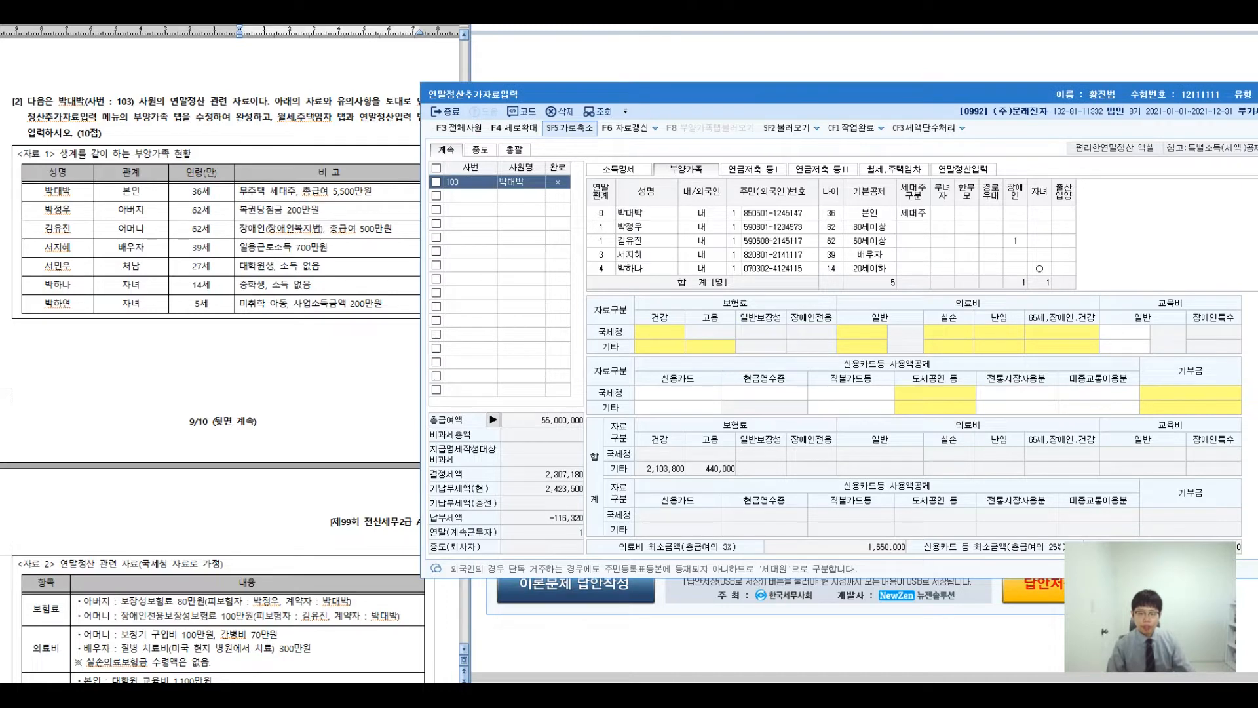
scroll(913, 254, down, 1)
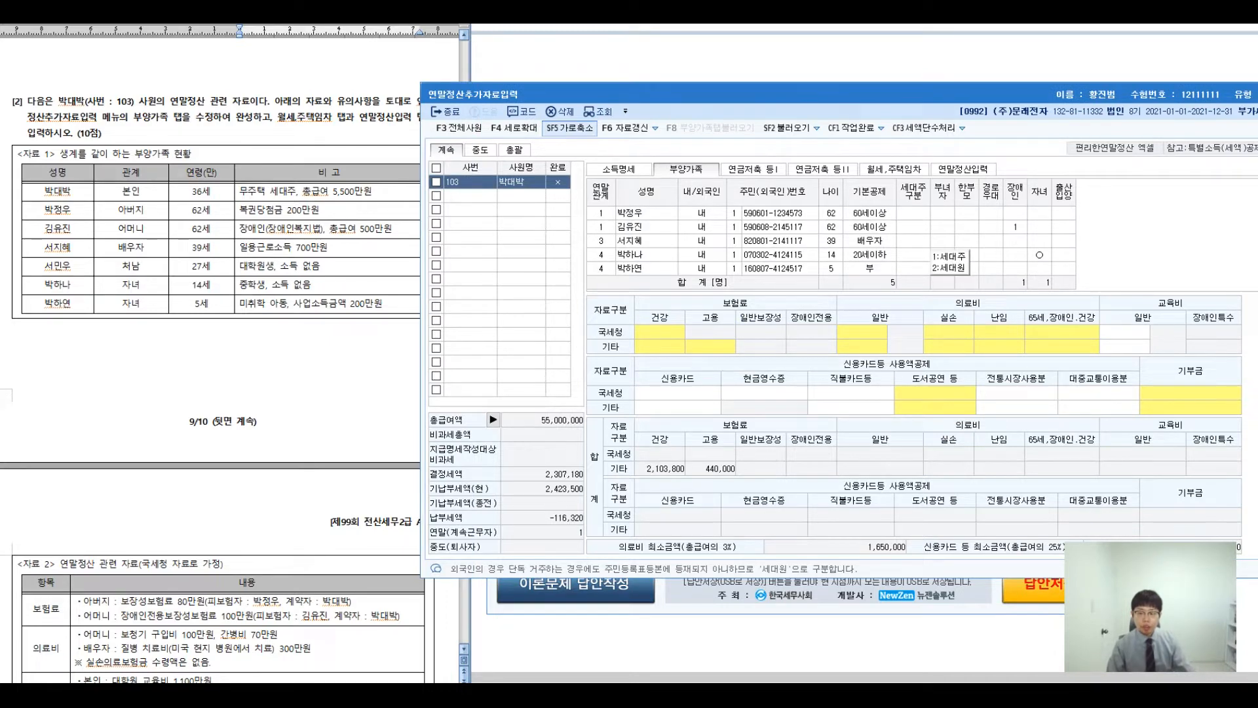
scroll(913, 254, up, 1)
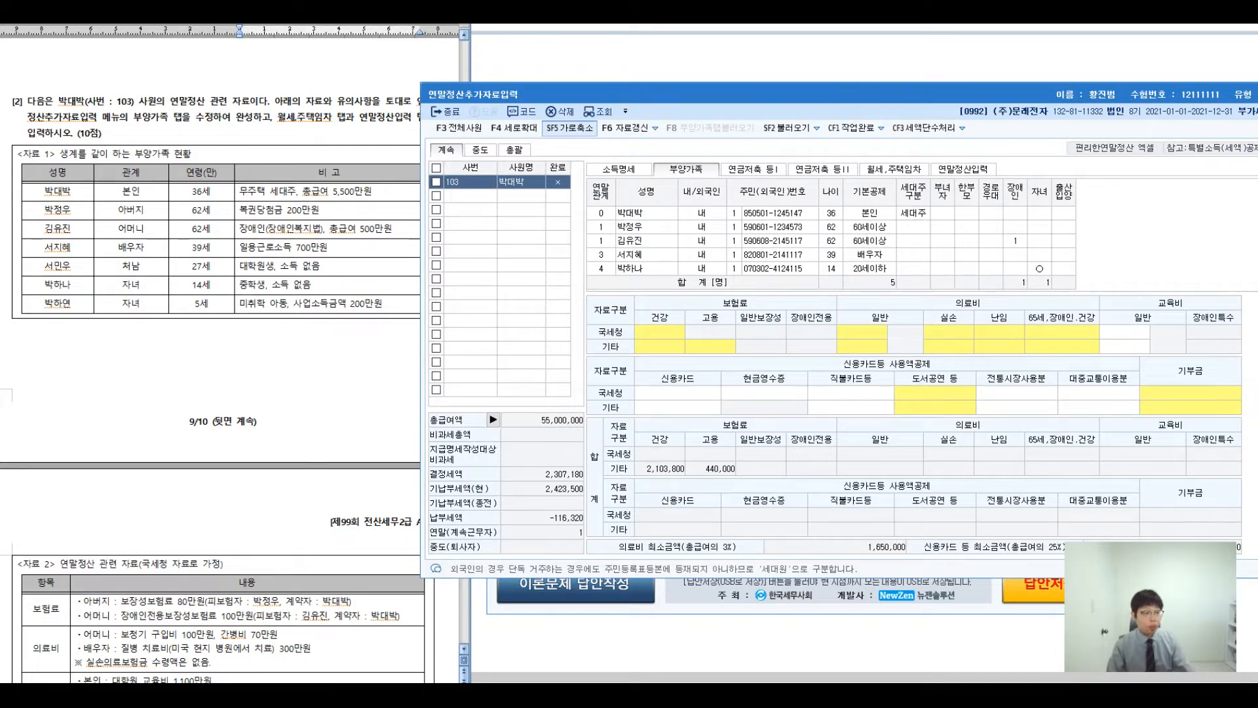
click(913, 227)
click(950, 240)
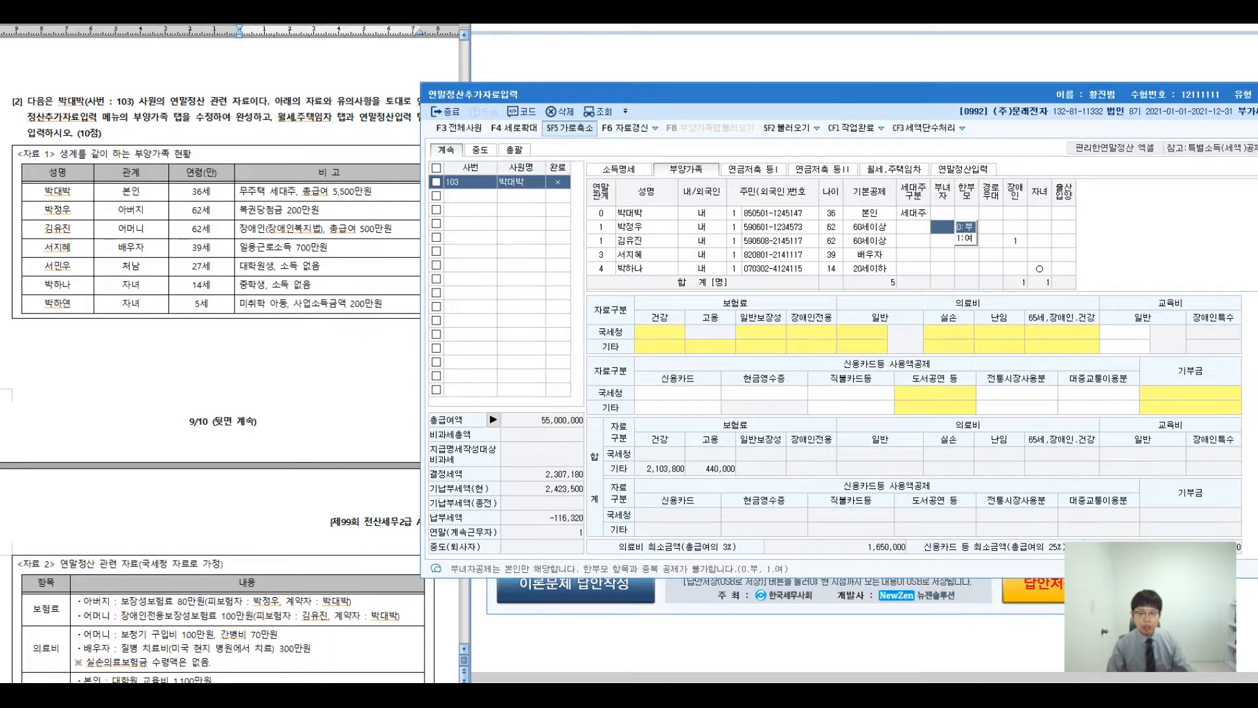
click(913, 226)
click(950, 239)
click(913, 227)
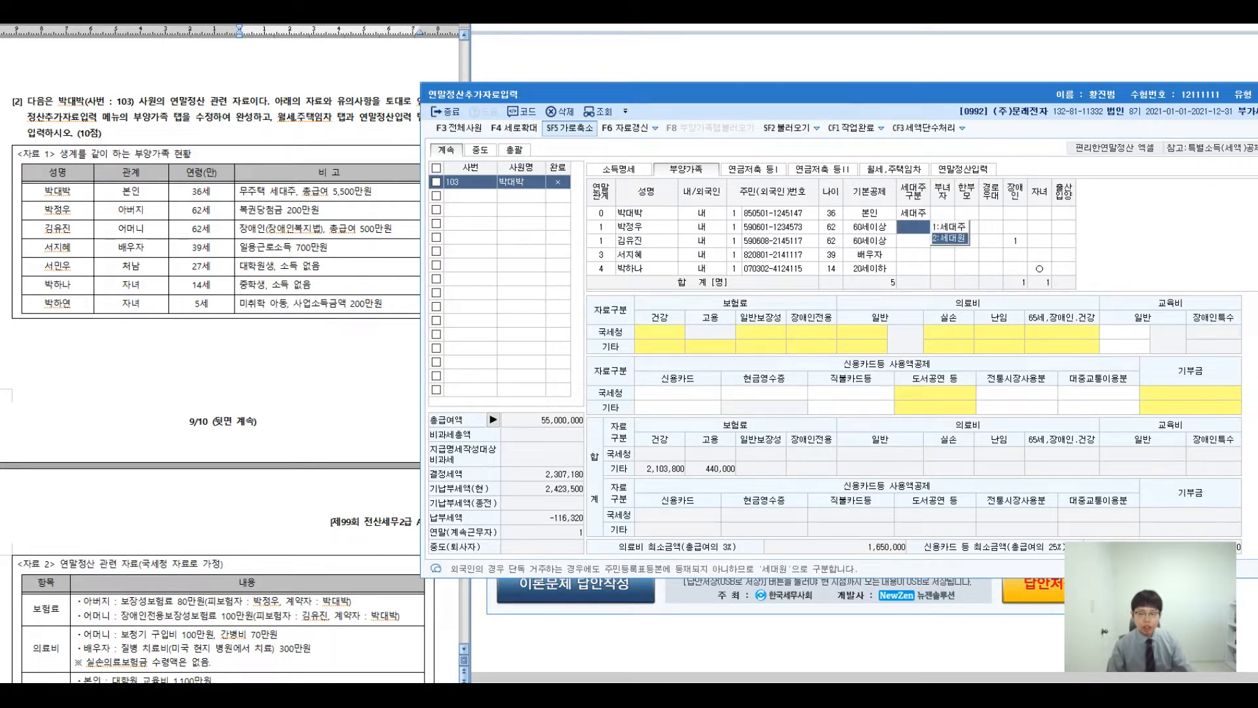
click(950, 238)
click(913, 240)
click(913, 226)
click(913, 240)
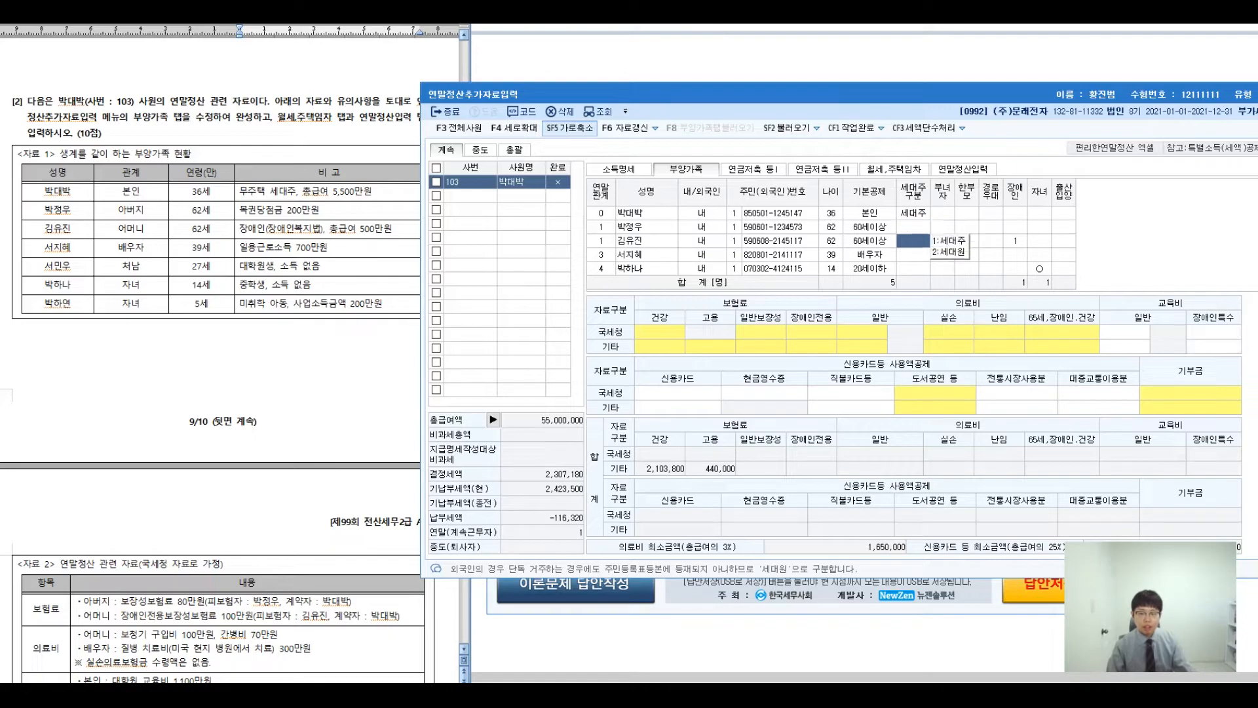
click(913, 213)
click(1015, 213)
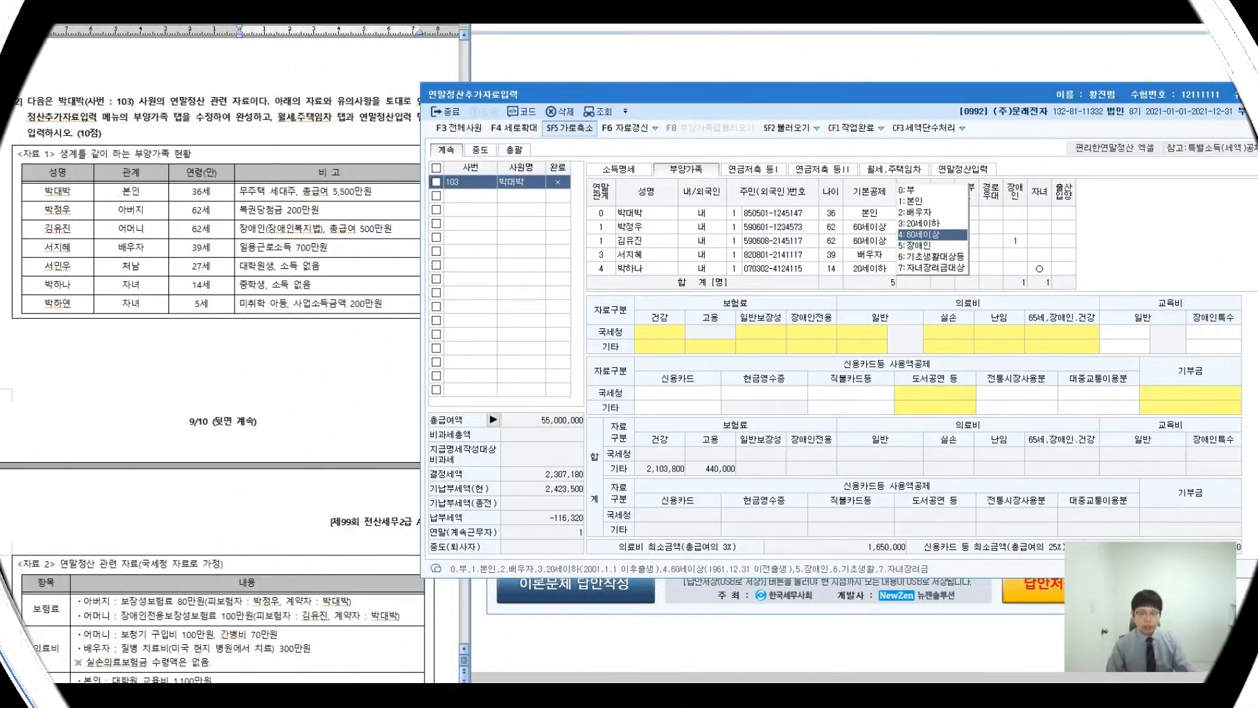
click(780, 241)
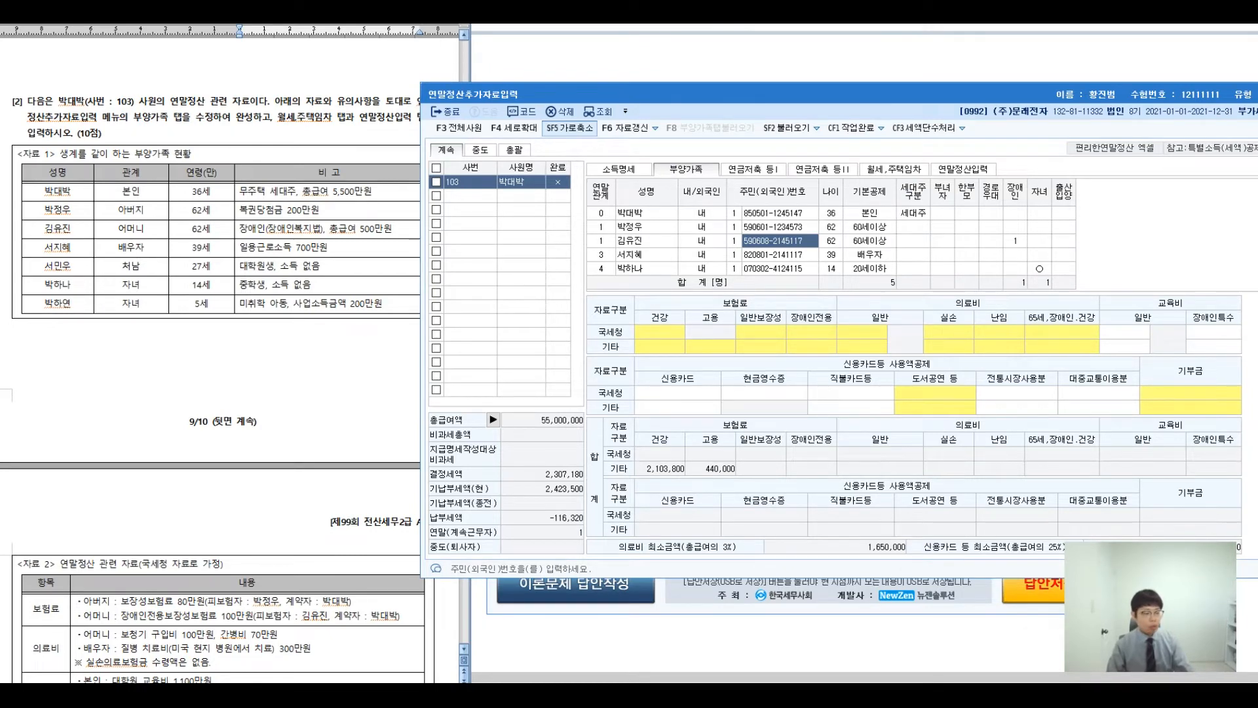
click(12, 362)
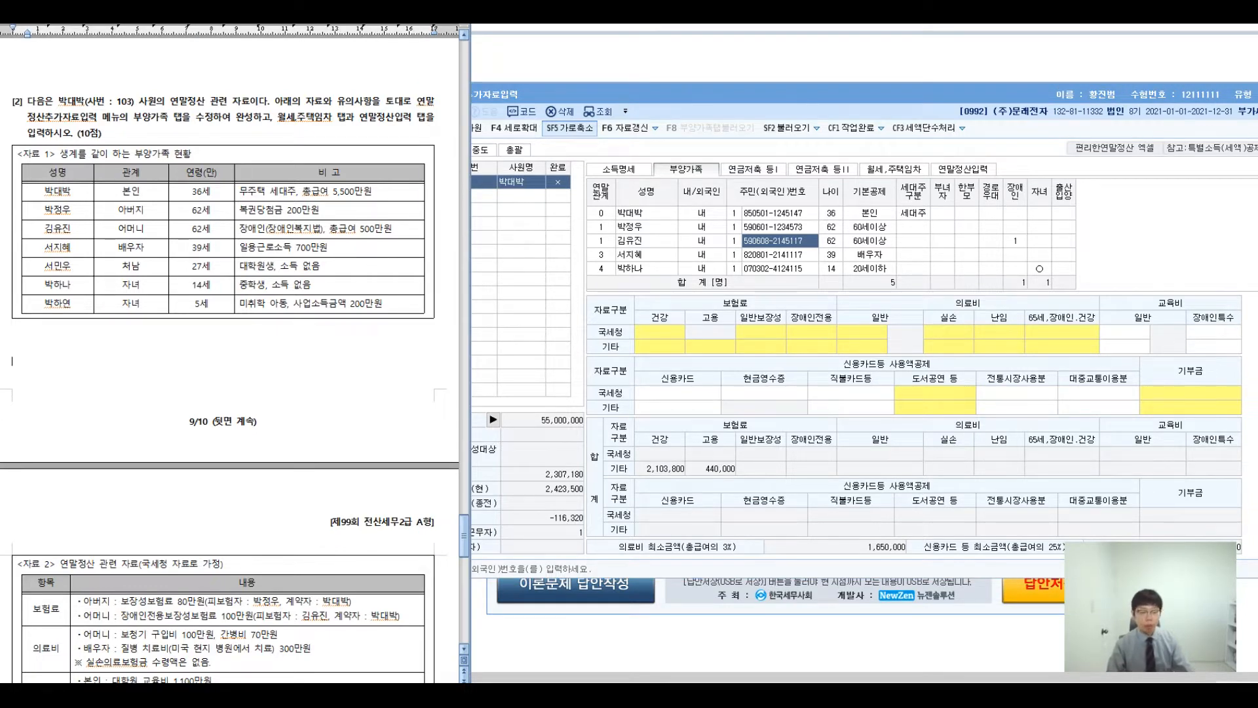
- Scroll the problem document to <자료 2> and show employee 103's 연말정산입력 tab
scroll(229, 360, down, 7)
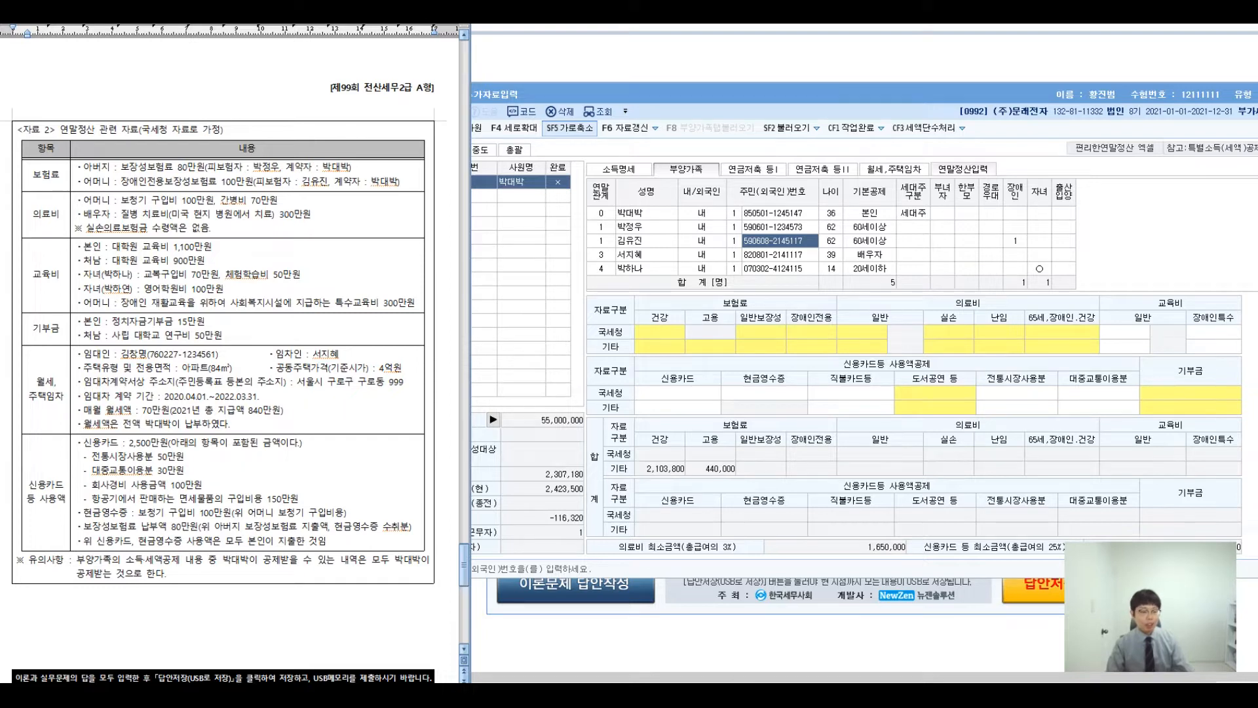
click(962, 170)
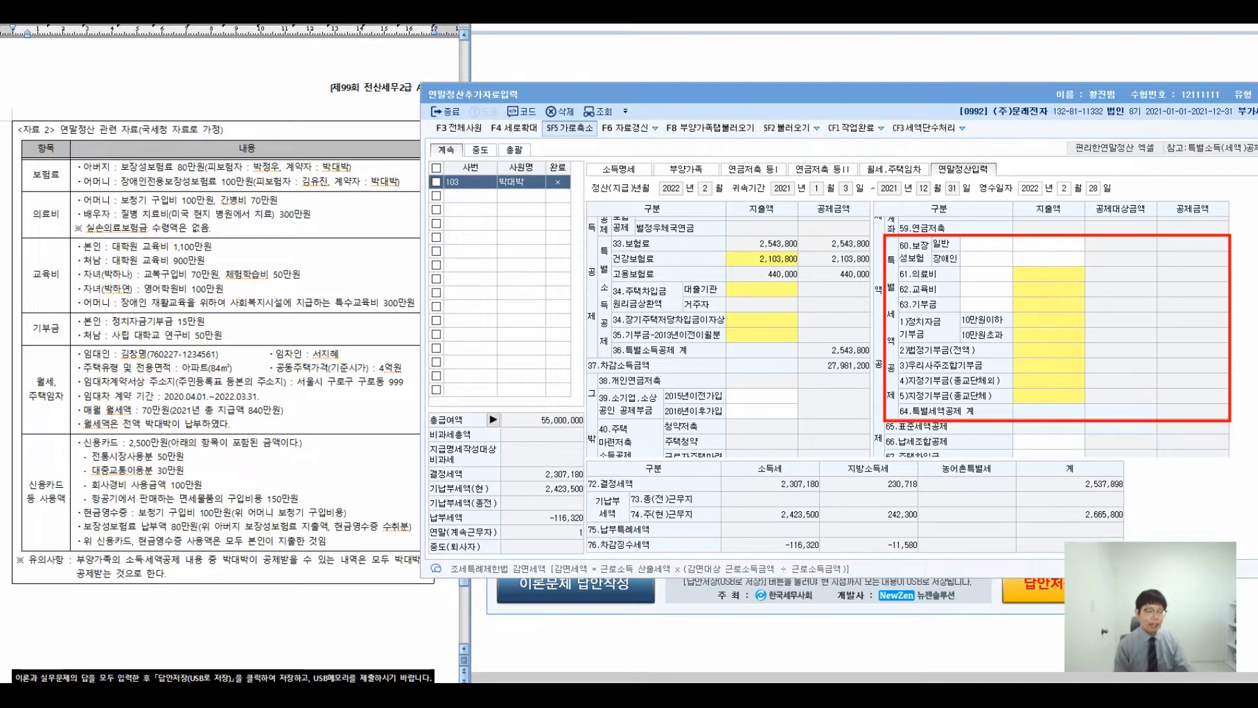
- Annotate the insurance policies: the father is 62, has no income, and his policy is deductible
mouse_move(407, 200)
mouse_down()
mouse_move(358, 115)
mouse_move(414, 207)
mouse_up()
drag(432, 115, 508, 105)
mouse_move(533, 82)
mouse_down()
mouse_move(551, 131)
mouse_move(570, 131)
mouse_up()
mouse_move(567, 115)
mouse_down()
mouse_move(599, 101)
mouse_move(613, 134)
mouse_up()
mouse_move(620, 98)
mouse_down()
mouse_move(652, 131)
mouse_move(652, 115)
mouse_up()
mouse_move(564, 151)
mouse_down()
mouse_move(544, 187)
mouse_move(571, 202)
mouse_up()
drag(578, 159, 595, 171)
drag(570, 185, 592, 181)
drag(583, 195, 601, 230)
drag(631, 175, 633, 172)
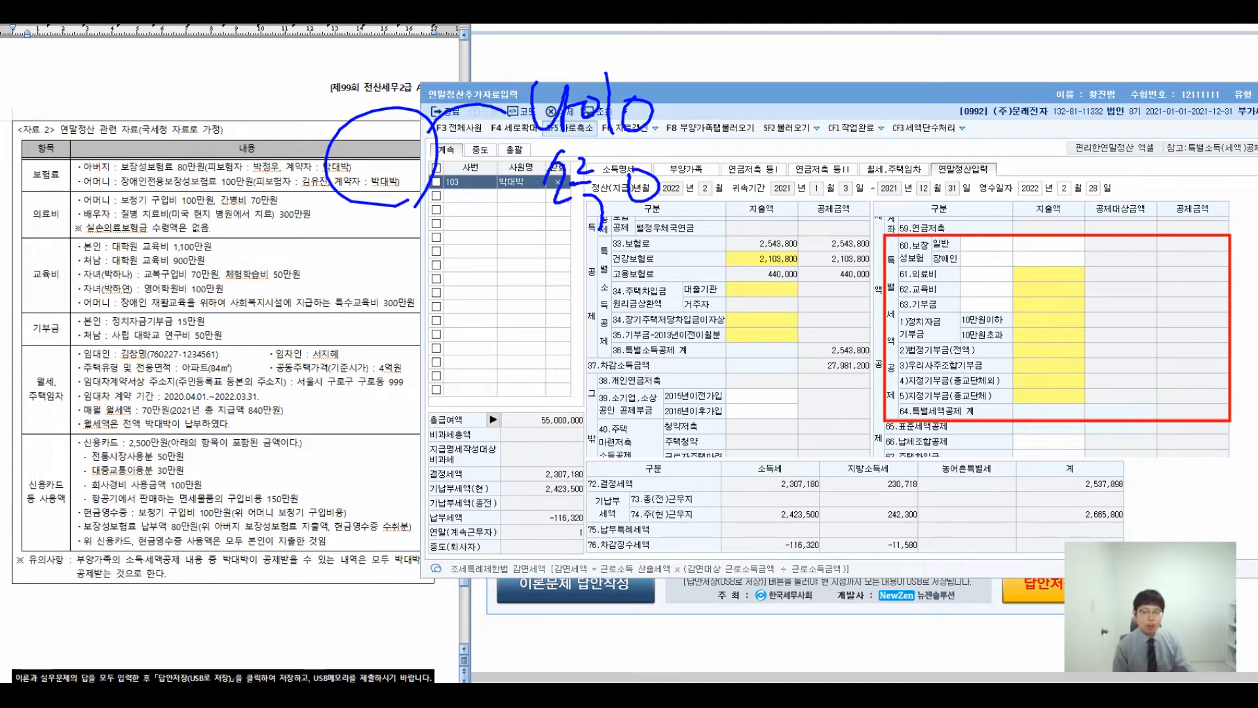
drag(739, 56, 722, 98)
mouse_move(747, 82)
mouse_down()
mouse_move(760, 110)
mouse_move(784, 109)
mouse_up()
drag(787, 73, 777, 100)
drag(795, 85, 803, 112)
drag(813, 69, 818, 134)
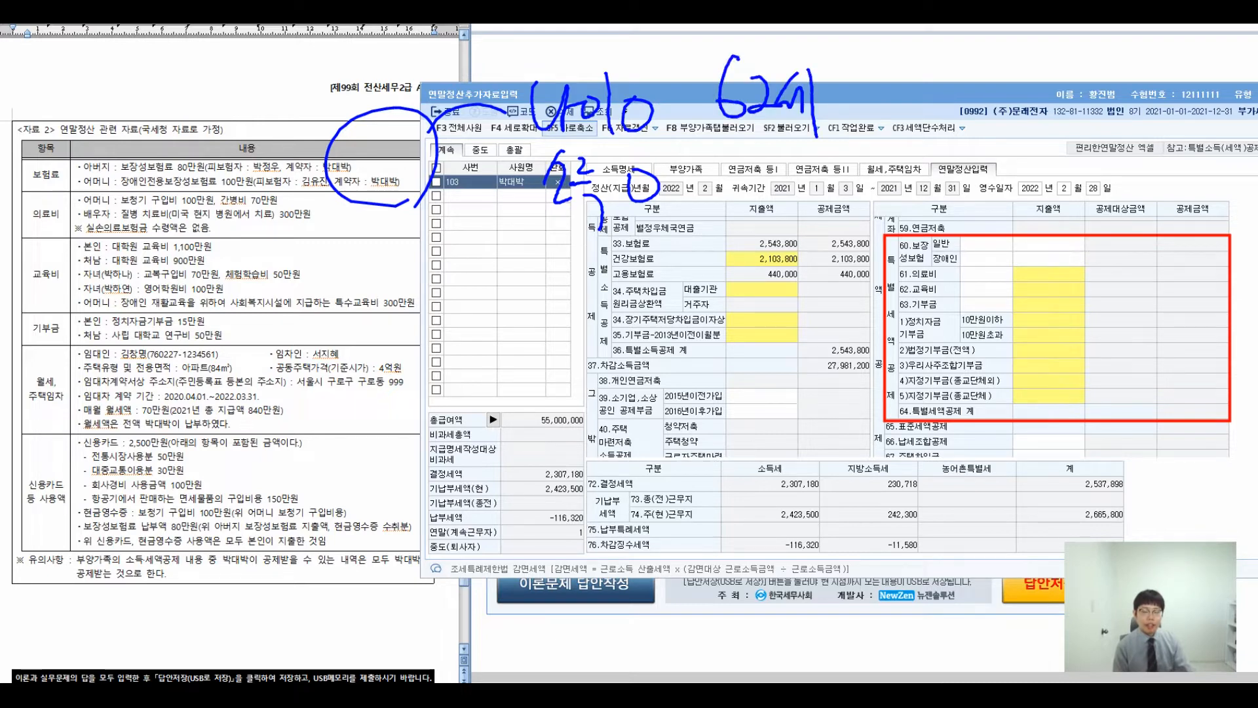
drag(903, 62, 885, 113)
mouse_move(904, 84)
mouse_down()
mouse_move(919, 116)
mouse_move(938, 97)
mouse_up()
mouse_move(922, 92)
mouse_down()
mouse_move(947, 103)
mouse_move(951, 127)
mouse_up()
drag(986, 74, 960, 124)
mouse_move(957, 69)
mouse_down()
mouse_move(1007, 130)
mouse_move(1085, 97)
mouse_up()
drag(1075, 105, 1093, 103)
mouse_move(1089, 107)
mouse_down()
mouse_move(1111, 84)
mouse_move(1122, 140)
mouse_up()
drag(1155, 86, 1153, 89)
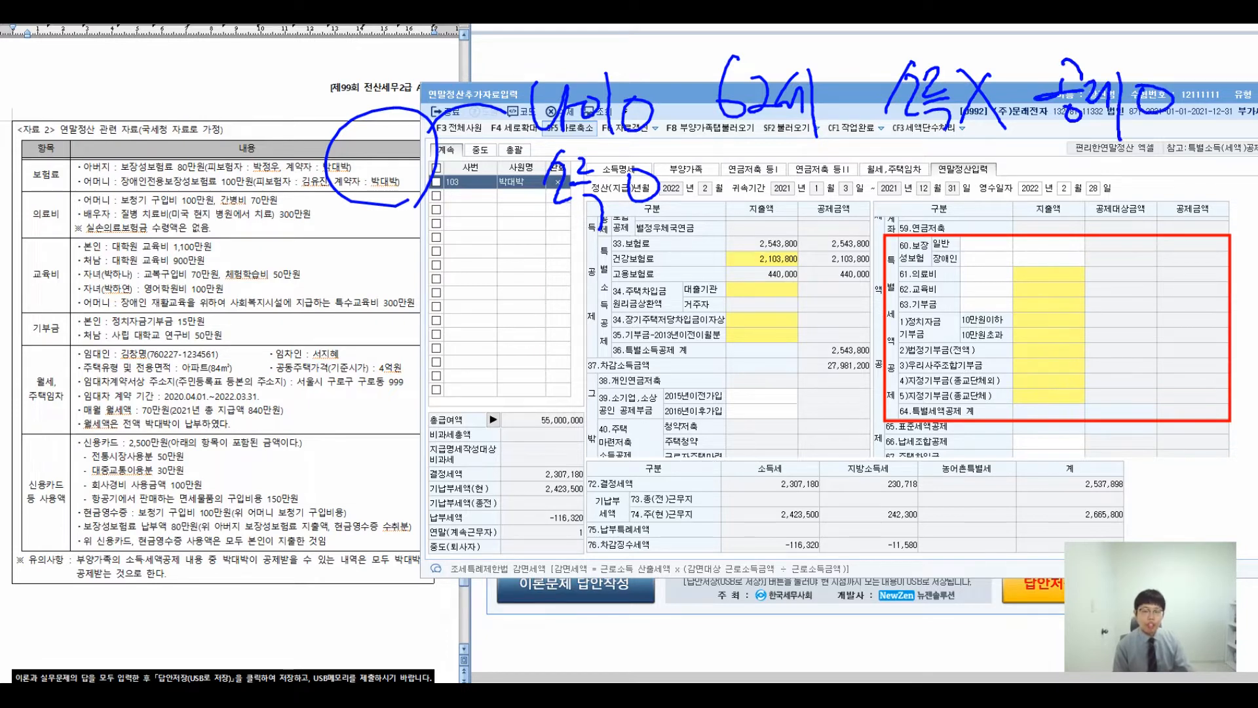
- Annotate that the mother is 62 and disabled, and that her policy is deductible
drag(739, 153, 719, 196)
mouse_move(746, 182)
mouse_down()
mouse_move(749, 198)
mouse_move(775, 203)
mouse_up()
drag(782, 174, 801, 204)
drag(808, 164, 811, 226)
drag(873, 167, 899, 203)
drag(899, 204, 916, 219)
drag(923, 174, 940, 199)
mouse_move(942, 174)
mouse_down()
mouse_move(958, 191)
mouse_move(966, 183)
mouse_up()
mouse_move(983, 168)
mouse_down()
mouse_move(982, 195)
mouse_move(1000, 215)
mouse_up()
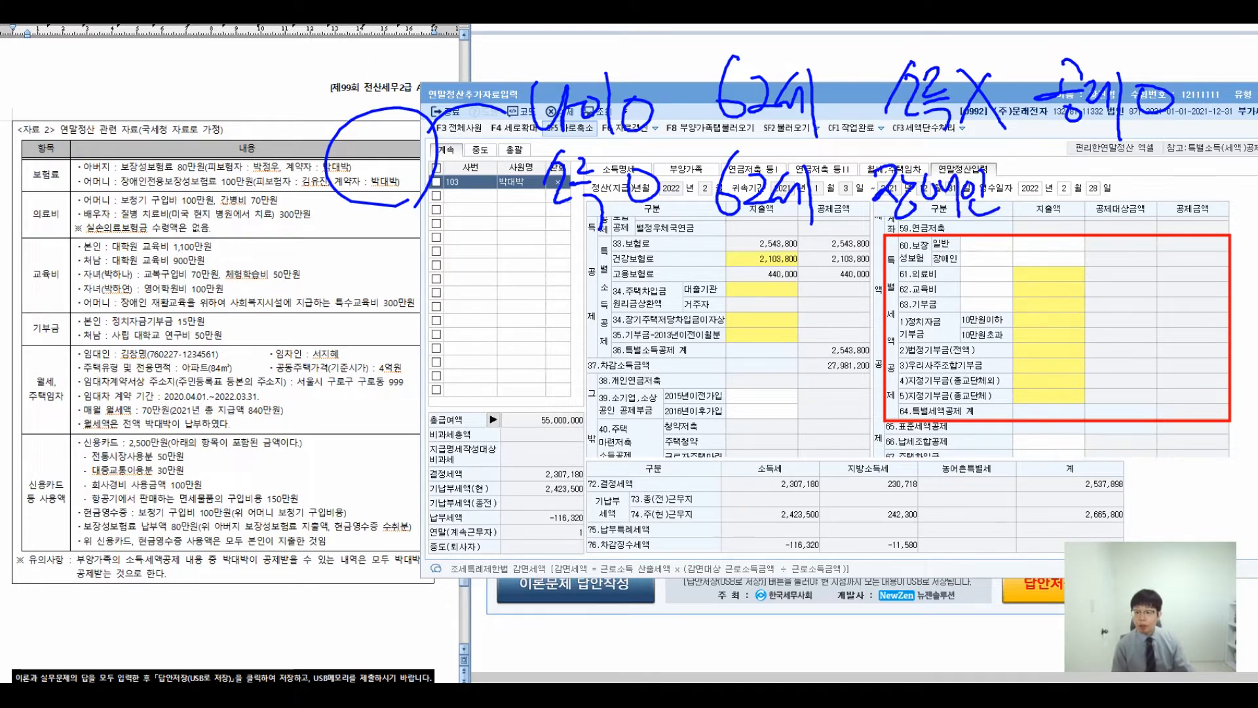
drag(1055, 161, 1063, 187)
mouse_move(1040, 192)
mouse_down()
mouse_move(1082, 186)
mouse_move(1072, 201)
mouse_up()
mouse_move(1082, 171)
mouse_down()
mouse_move(1100, 169)
mouse_move(1111, 205)
mouse_up()
drag(1126, 159, 1127, 213)
drag(1157, 170, 1154, 171)
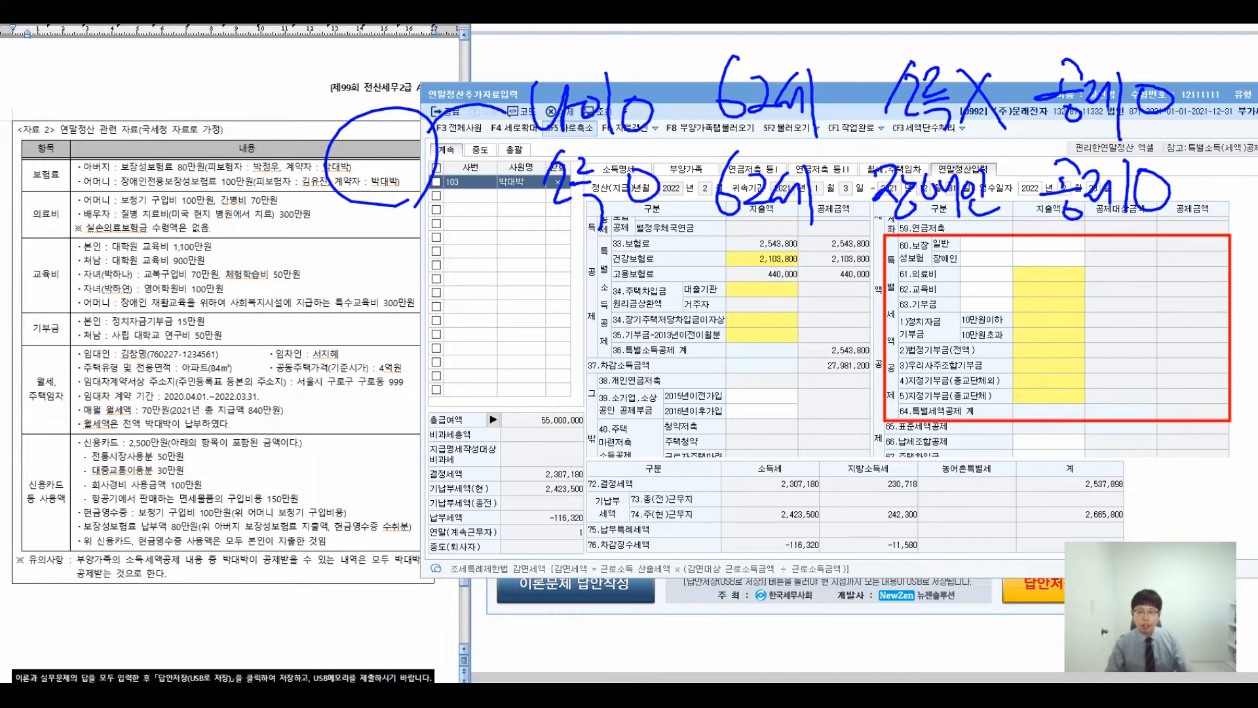
- Enter 800,000 general protective insurance and 1,000,000 disabled-person insurance under 60.보장성보험
click(1049, 244)
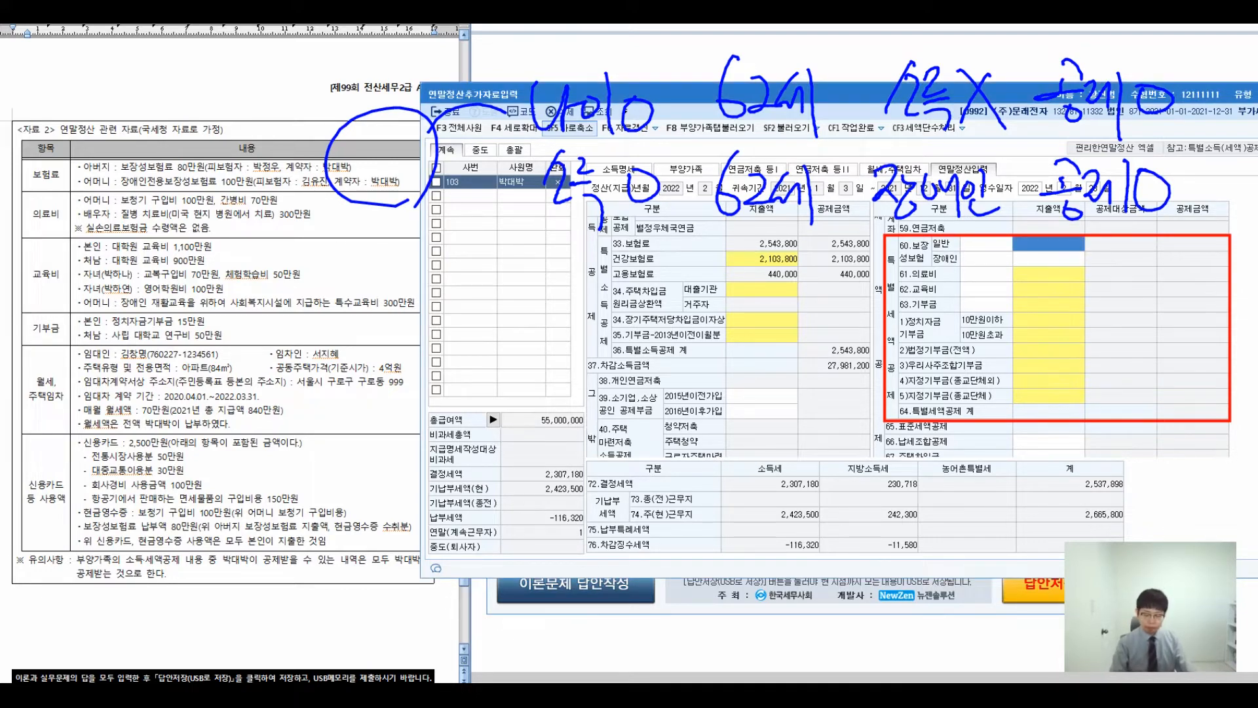
text(8000000)
key(Return)
text(1000000)
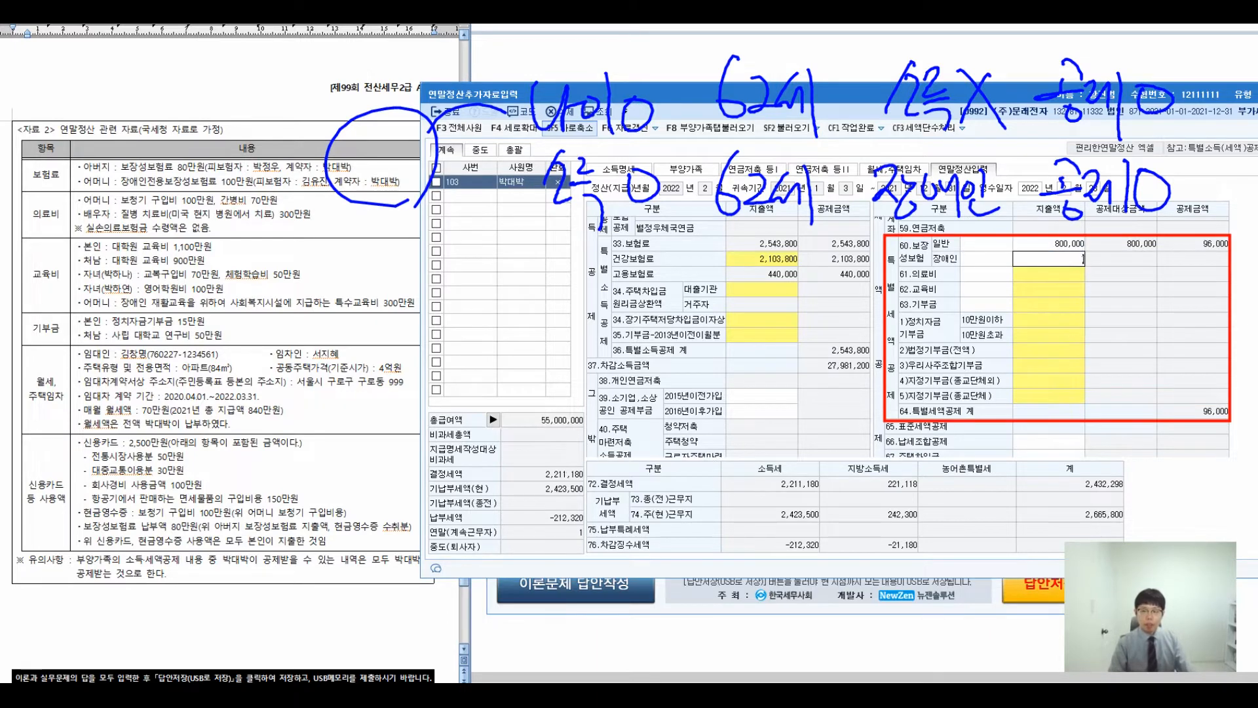
key(Return)
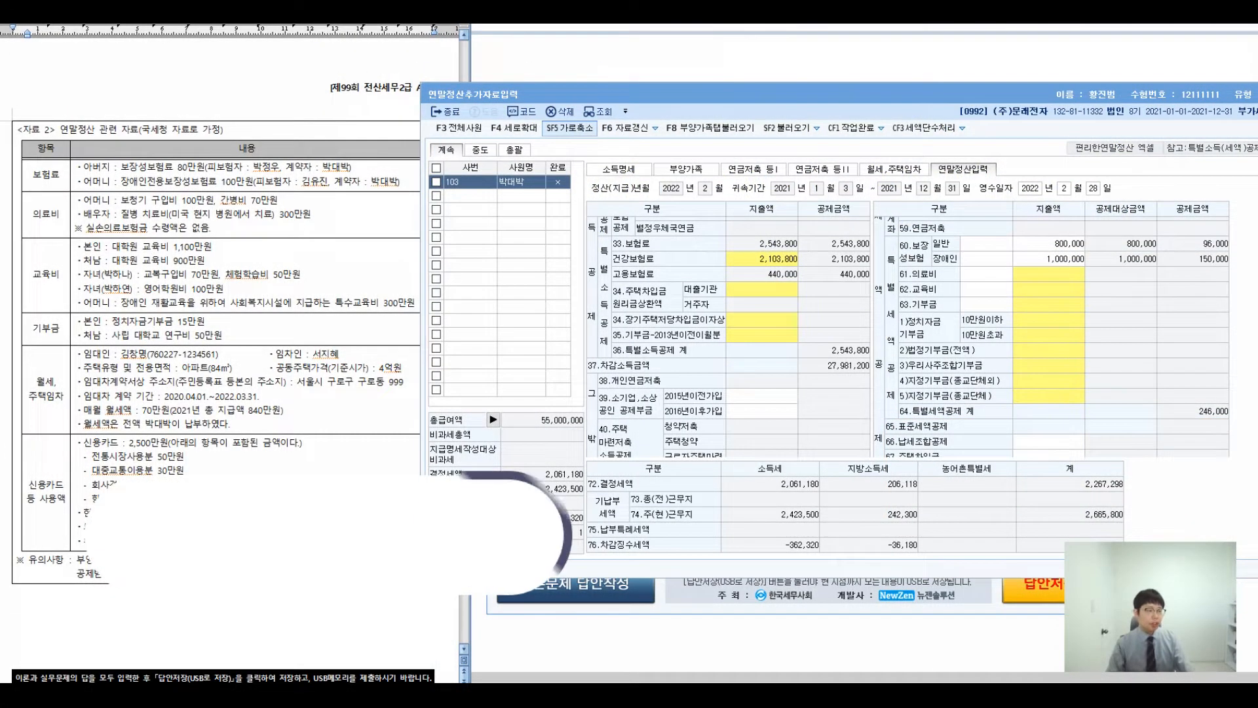
drag(282, 229, 256, 264)
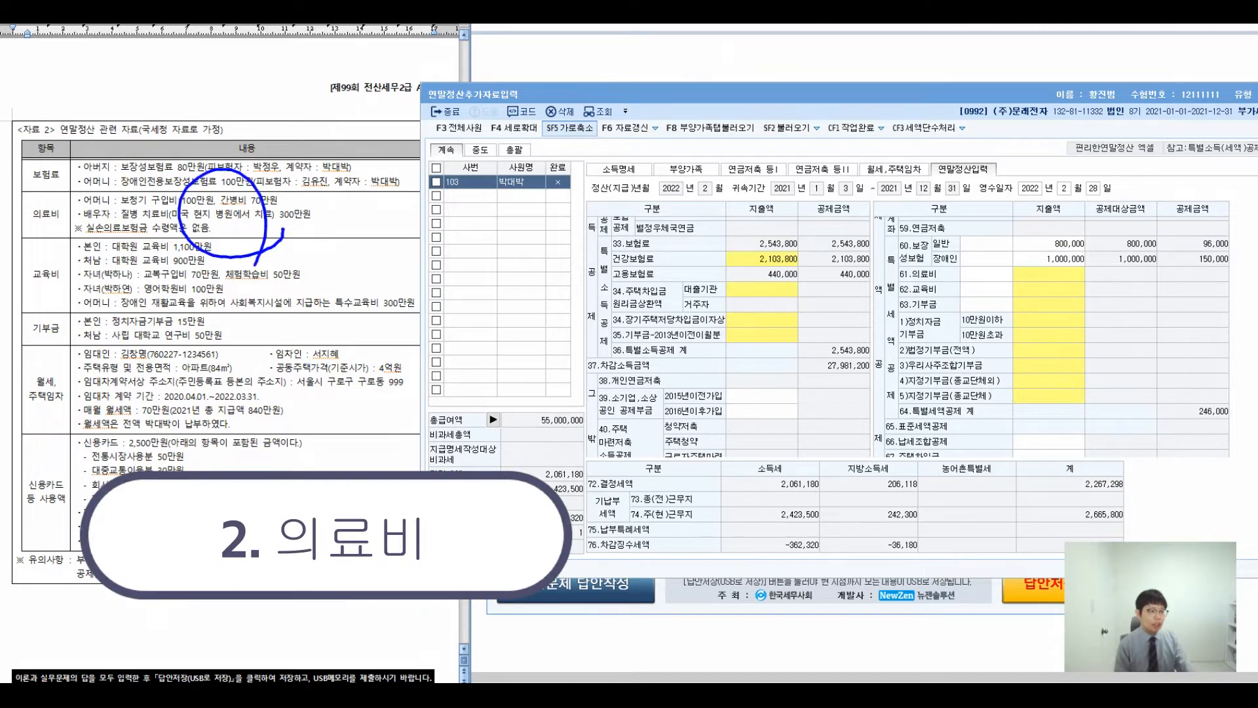
drag(270, 188, 444, 150)
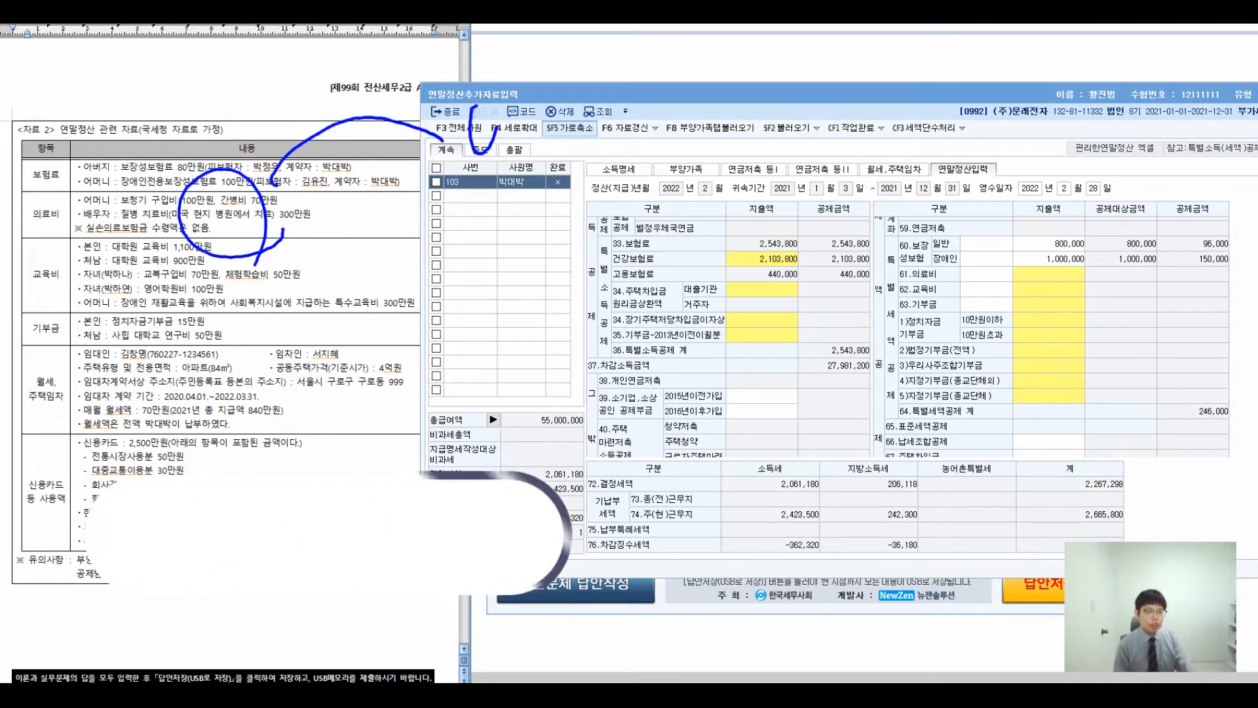
drag(473, 108, 500, 112)
drag(504, 154, 532, 134)
drag(540, 113, 538, 157)
mouse_move(578, 114)
mouse_down()
mouse_move(556, 155)
mouse_move(589, 152)
mouse_up()
mouse_move(487, 178)
mouse_down()
mouse_move(496, 186)
mouse_move(471, 217)
mouse_up()
drag(484, 226, 531, 207)
mouse_move(511, 215)
mouse_down()
mouse_move(530, 210)
mouse_move(536, 241)
mouse_up()
mouse_move(569, 194)
mouse_down()
mouse_move(555, 231)
mouse_move(594, 235)
mouse_up()
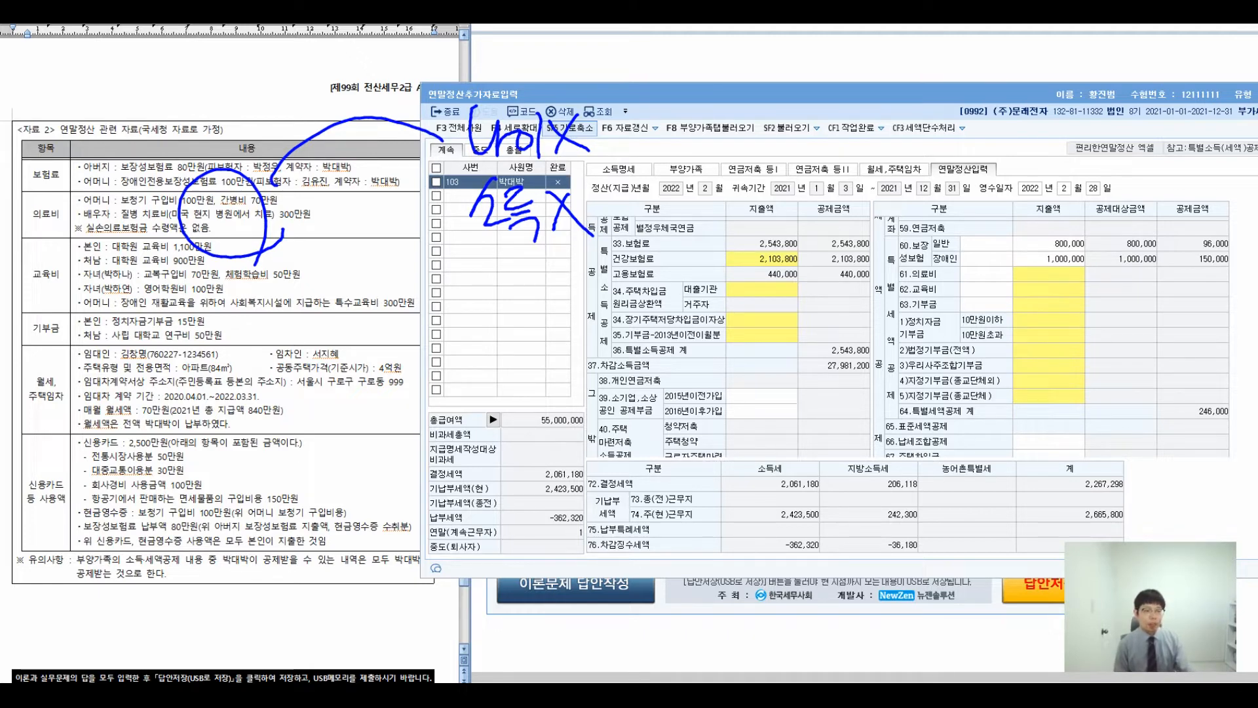
drag(693, 104, 722, 118)
mouse_move(702, 123)
mouse_down()
mouse_move(726, 140)
mouse_move(701, 167)
mouse_up()
drag(719, 127, 756, 144)
mouse_move(758, 129)
mouse_down()
mouse_move(762, 164)
mouse_move(781, 181)
mouse_up()
mouse_move(823, 120)
mouse_down()
mouse_move(795, 172)
mouse_move(850, 193)
mouse_up()
drag(754, 222, 758, 253)
drag(737, 250, 736, 247)
drag(858, 209, 860, 246)
mouse_move(860, 211)
mouse_down()
mouse_move(874, 212)
mouse_move(860, 242)
mouse_up()
drag(851, 254, 886, 246)
mouse_move(863, 253)
mouse_down()
mouse_move(866, 275)
mouse_move(898, 275)
mouse_up()
mouse_move(925, 213)
mouse_down()
mouse_move(936, 251)
mouse_move(951, 249)
mouse_up()
mouse_move(930, 245)
mouse_down()
mouse_move(957, 270)
mouse_move(972, 265)
mouse_up()
drag(977, 215, 988, 259)
drag(984, 226, 1015, 257)
drag(999, 262, 997, 278)
drag(1051, 219, 1043, 275)
drag(1051, 229, 1097, 264)
mouse_move(1094, 214)
mouse_down()
mouse_move(1096, 257)
mouse_move(1115, 266)
mouse_up()
drag(1118, 219, 1133, 272)
drag(1134, 221, 1160, 243)
drag(1127, 245, 1165, 272)
mouse_move(1159, 223)
mouse_down()
mouse_move(1188, 260)
mouse_move(1196, 252)
mouse_up()
drag(1179, 261, 1201, 270)
drag(1206, 218, 1207, 277)
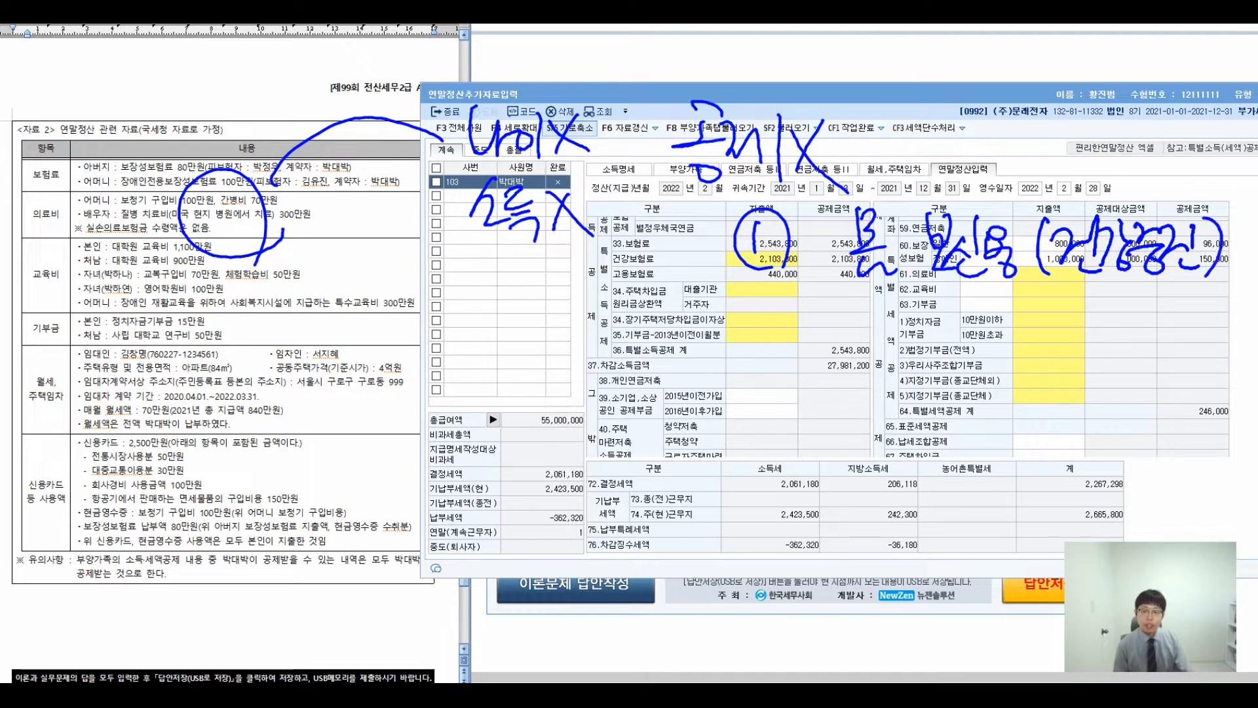
drag(744, 332, 781, 355)
drag(764, 314, 754, 316)
drag(885, 303, 893, 327)
drag(895, 311, 898, 345)
mouse_move(906, 319)
mouse_down()
mouse_move(922, 315)
mouse_move(934, 347)
mouse_up()
mouse_move(920, 339)
mouse_down()
mouse_move(944, 335)
mouse_move(947, 346)
mouse_up()
drag(938, 355, 941, 356)
mouse_move(1003, 306)
mouse_down()
mouse_move(977, 330)
mouse_move(984, 361)
mouse_up()
drag(1152, 306, 1158, 365)
mouse_move(1006, 318)
mouse_down()
mouse_move(1008, 355)
mouse_move(1032, 354)
mouse_up()
mouse_move(1045, 310)
mouse_down()
mouse_move(1047, 370)
mouse_move(1088, 328)
mouse_up()
mouse_move(1059, 315)
mouse_down()
mouse_move(1079, 343)
mouse_move(1091, 336)
mouse_up()
drag(1086, 349, 1082, 351)
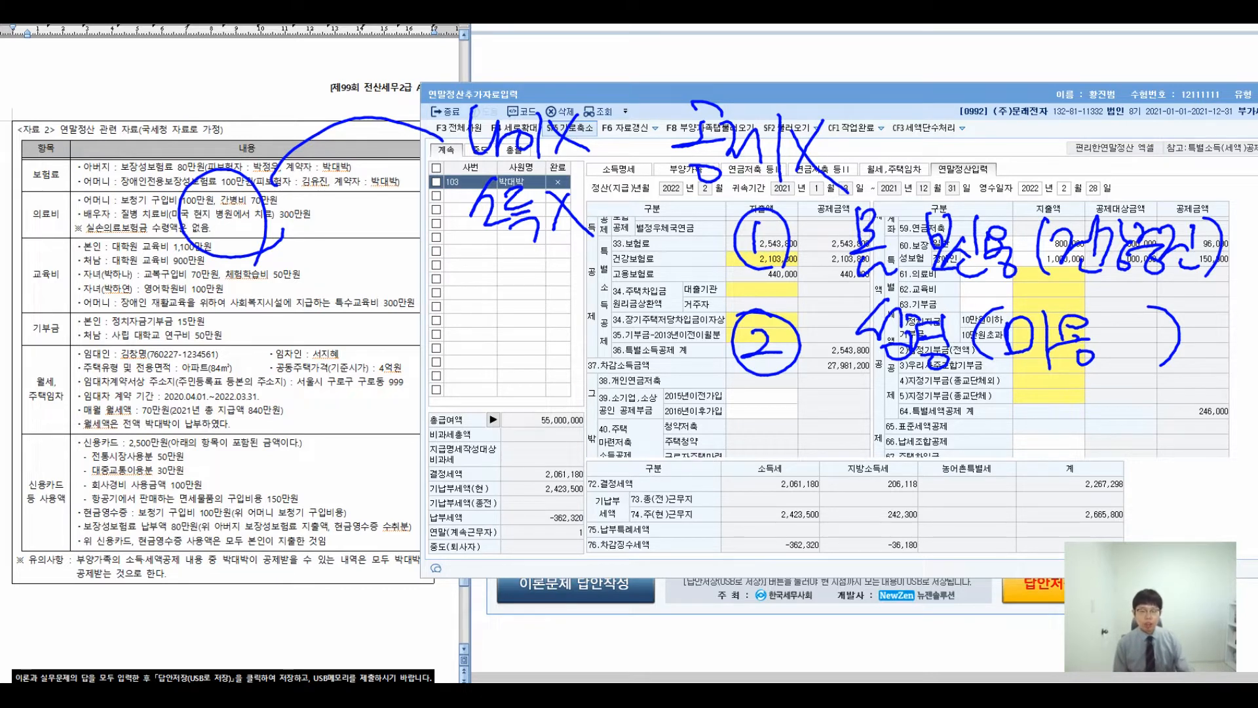
mouse_move(773, 411)
mouse_down()
mouse_move(768, 451)
mouse_move(799, 466)
mouse_up()
drag(877, 405, 865, 426)
mouse_move(858, 441)
mouse_down()
mouse_move(891, 457)
mouse_move(895, 446)
mouse_up()
mouse_move(897, 410)
mouse_down()
mouse_move(904, 470)
mouse_move(932, 431)
mouse_move(937, 476)
mouse_up()
mouse_move(986, 419)
mouse_down()
mouse_move(977, 457)
mouse_move(1008, 478)
mouse_up()
drag(1010, 419, 1034, 442)
mouse_move(1029, 419)
mouse_down()
mouse_move(1056, 456)
mouse_move(1055, 439)
mouse_up()
mouse_move(1074, 410)
mouse_down()
mouse_move(1075, 466)
mouse_move(1146, 458)
mouse_up()
drag(1133, 411, 1100, 458)
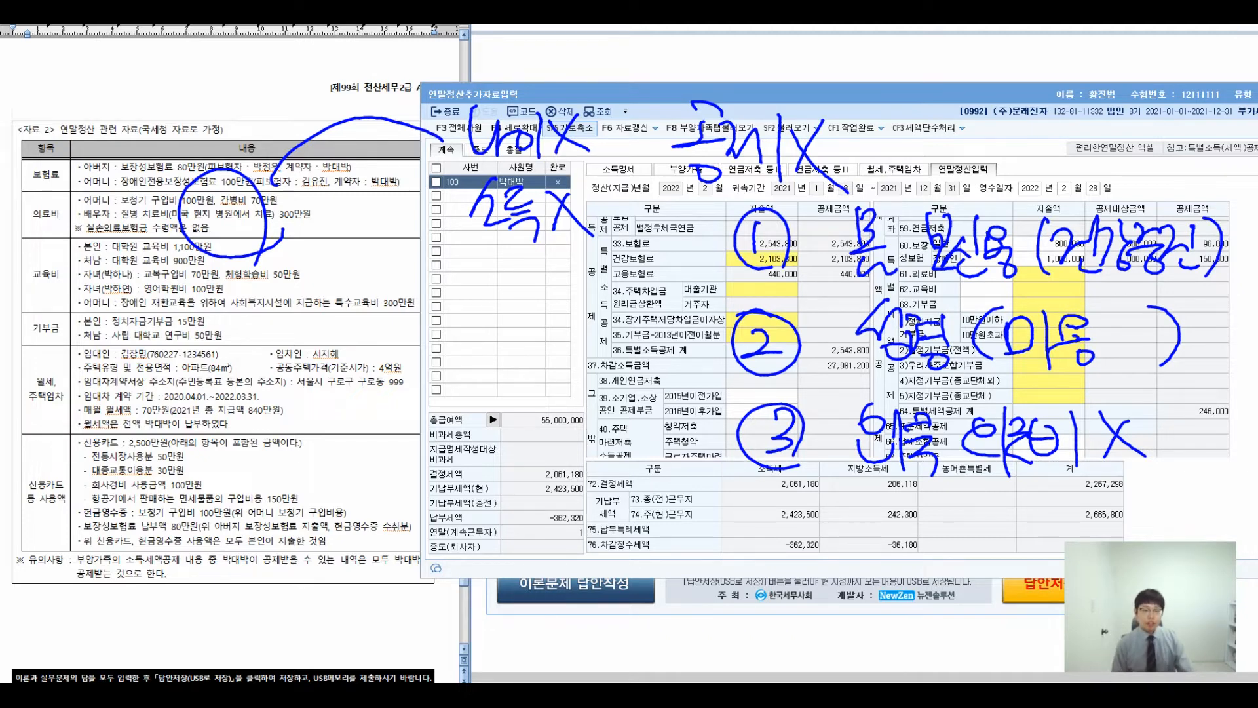
drag(707, 213, 679, 462)
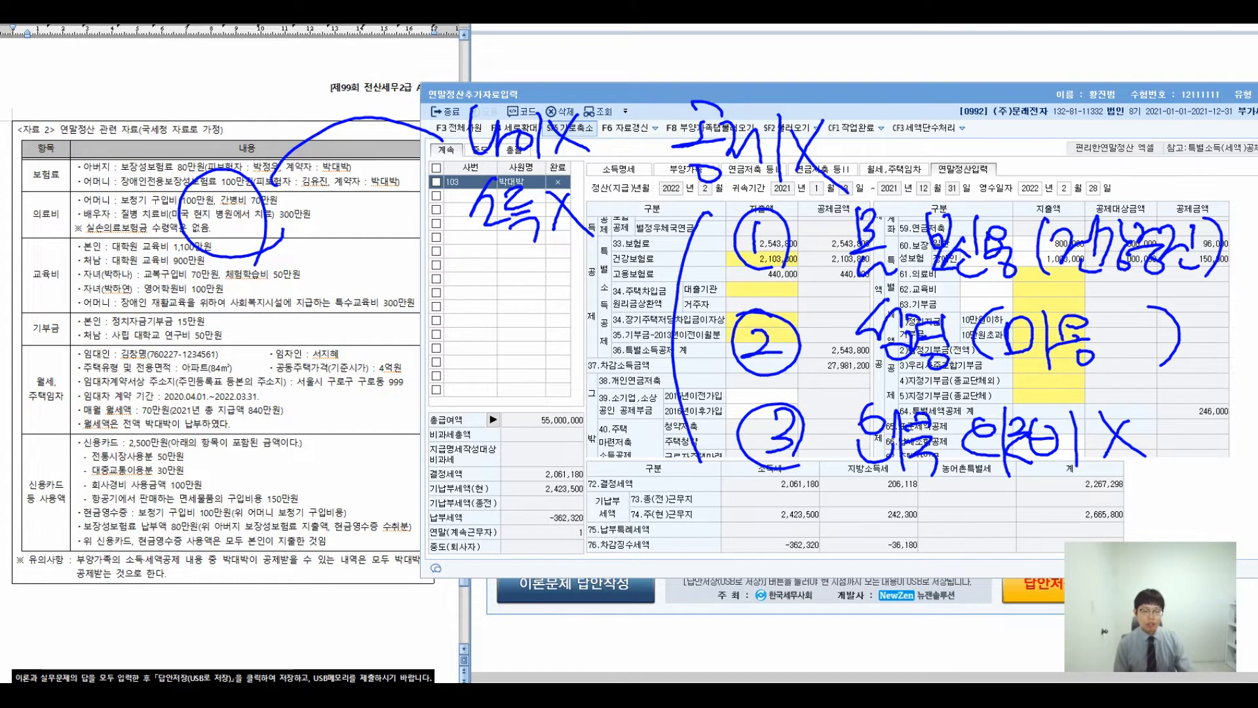
mouse_move(181, 323)
mouse_down()
mouse_move(211, 315)
mouse_move(188, 357)
mouse_up()
drag(200, 338, 216, 357)
mouse_move(211, 341)
mouse_down()
mouse_move(228, 334)
mouse_move(243, 377)
mouse_up()
mouse_move(239, 317)
mouse_down()
mouse_move(243, 356)
mouse_move(270, 354)
mouse_up()
drag(271, 316, 300, 360)
mouse_move(117, 420)
mouse_down()
mouse_move(112, 457)
mouse_move(131, 398)
mouse_move(220, 474)
mouse_up()
drag(223, 426, 262, 469)
mouse_move(320, 398)
mouse_down()
mouse_move(293, 488)
mouse_move(379, 433)
mouse_up()
drag(385, 410, 391, 471)
mouse_move(389, 429)
mouse_down()
mouse_move(419, 426)
mouse_move(429, 451)
mouse_up()
drag(473, 406, 479, 468)
mouse_move(505, 430)
mouse_down()
mouse_move(527, 425)
mouse_move(517, 440)
mouse_up()
drag(535, 457, 548, 464)
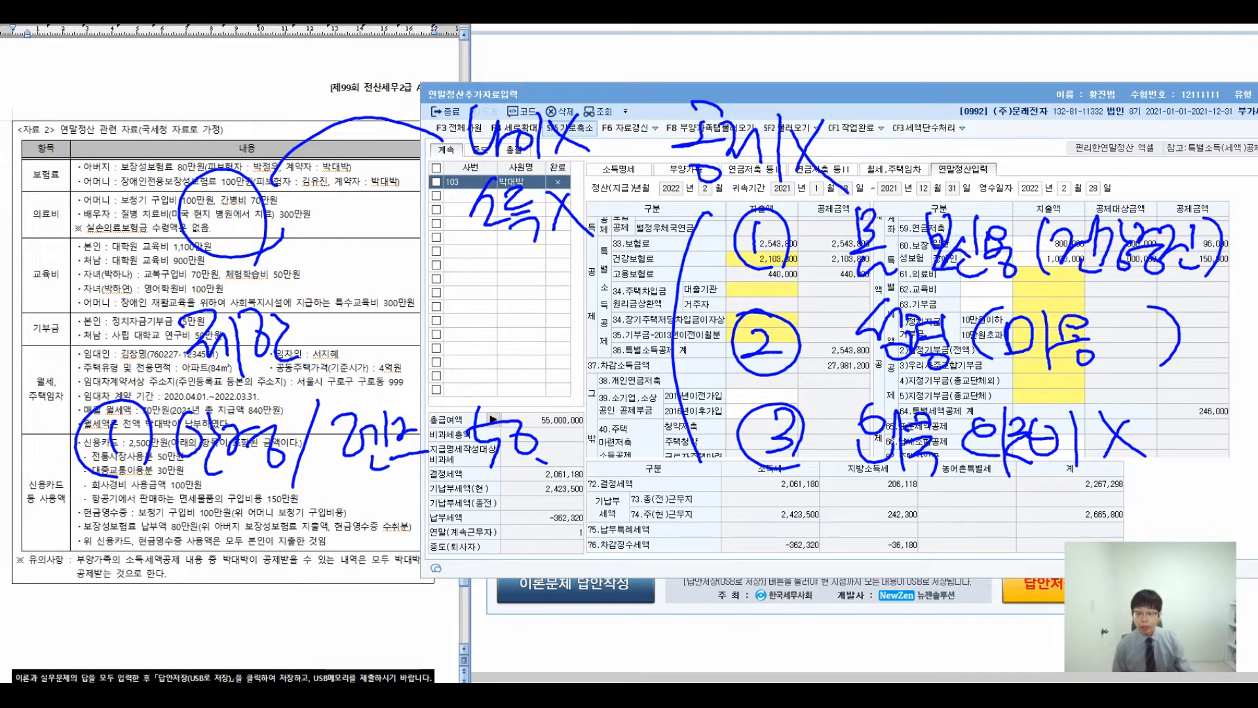
drag(97, 536, 144, 566)
mouse_move(123, 506)
mouse_down()
mouse_move(166, 559)
mouse_move(124, 506)
mouse_up()
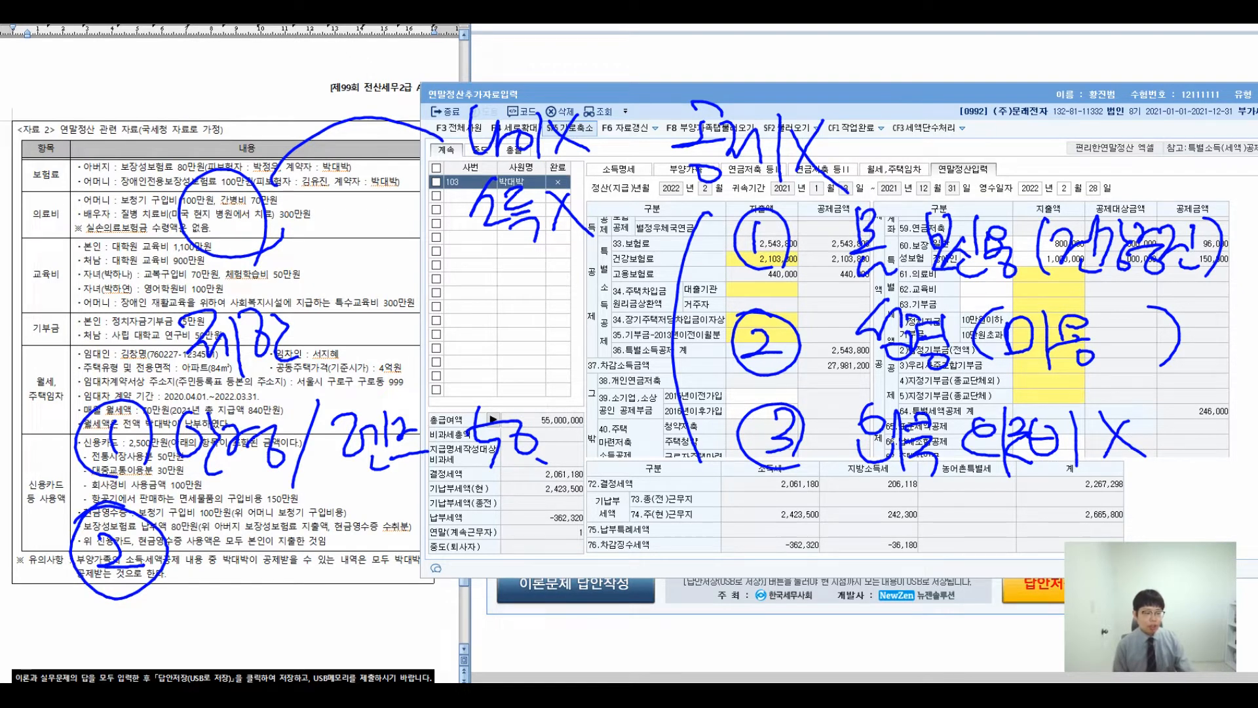
drag(215, 523, 208, 550)
drag(253, 516, 244, 552)
drag(235, 550, 263, 570)
drag(216, 526, 217, 551)
drag(240, 541, 309, 557)
drag(325, 508, 344, 573)
drag(344, 512, 379, 573)
drag(377, 511, 410, 566)
drag(406, 521, 426, 557)
drag(438, 506, 435, 584)
drag(479, 524, 517, 562)
mouse_move(544, 530)
mouse_down()
mouse_move(527, 562)
mouse_move(545, 532)
mouse_up()
drag(576, 532, 574, 537)
drag(594, 554, 599, 555)
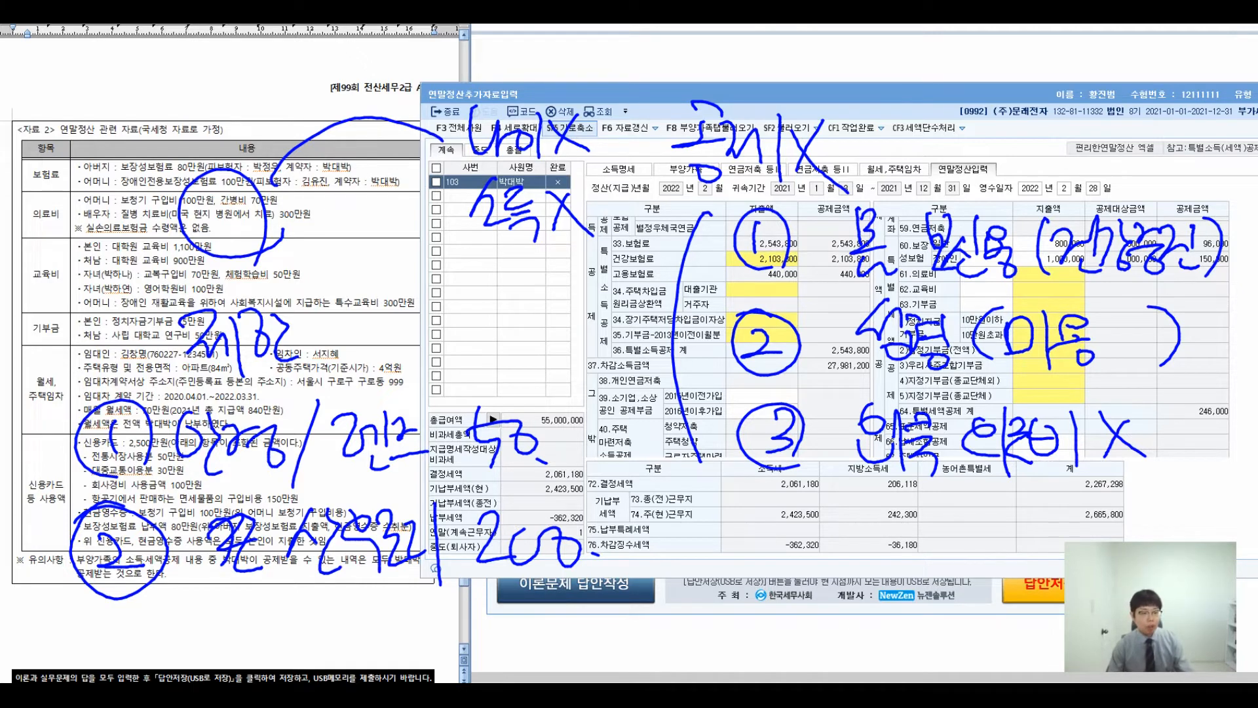
- Open the 61.의료비 breakdown, move it up, and select the 본인 and 그 밖의 공제대상자 rows
key(Escape)
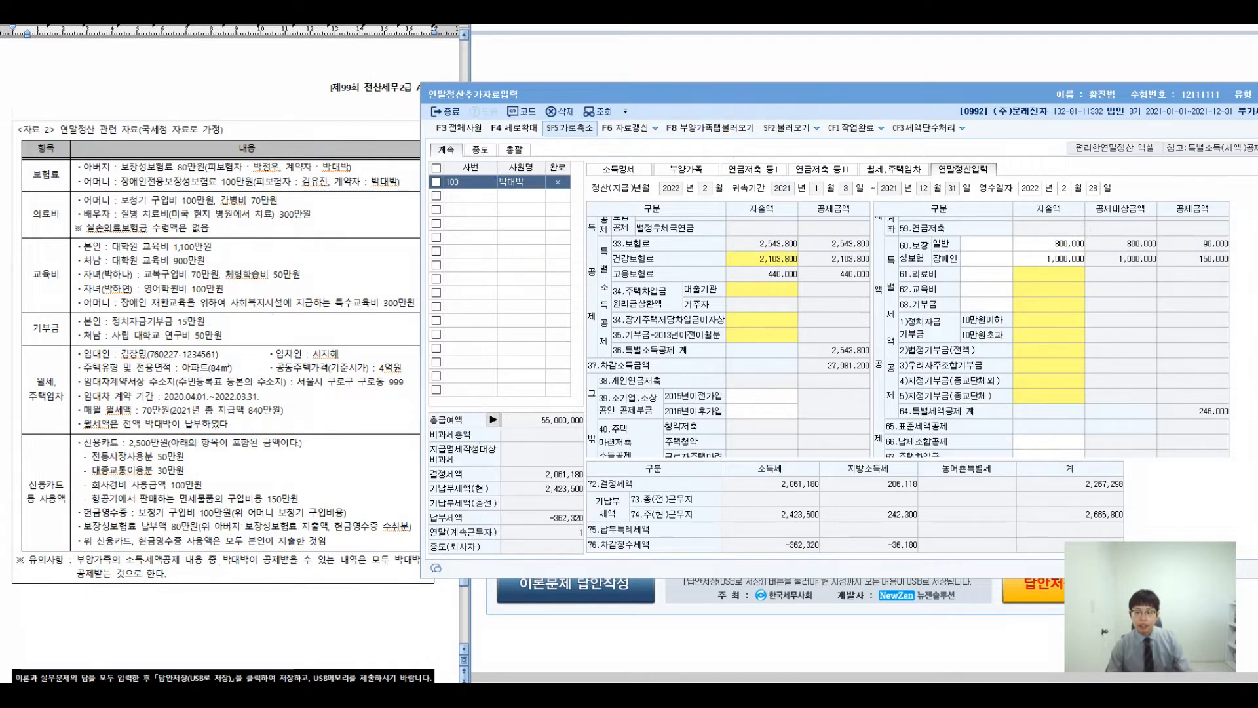
double_click(1048, 274)
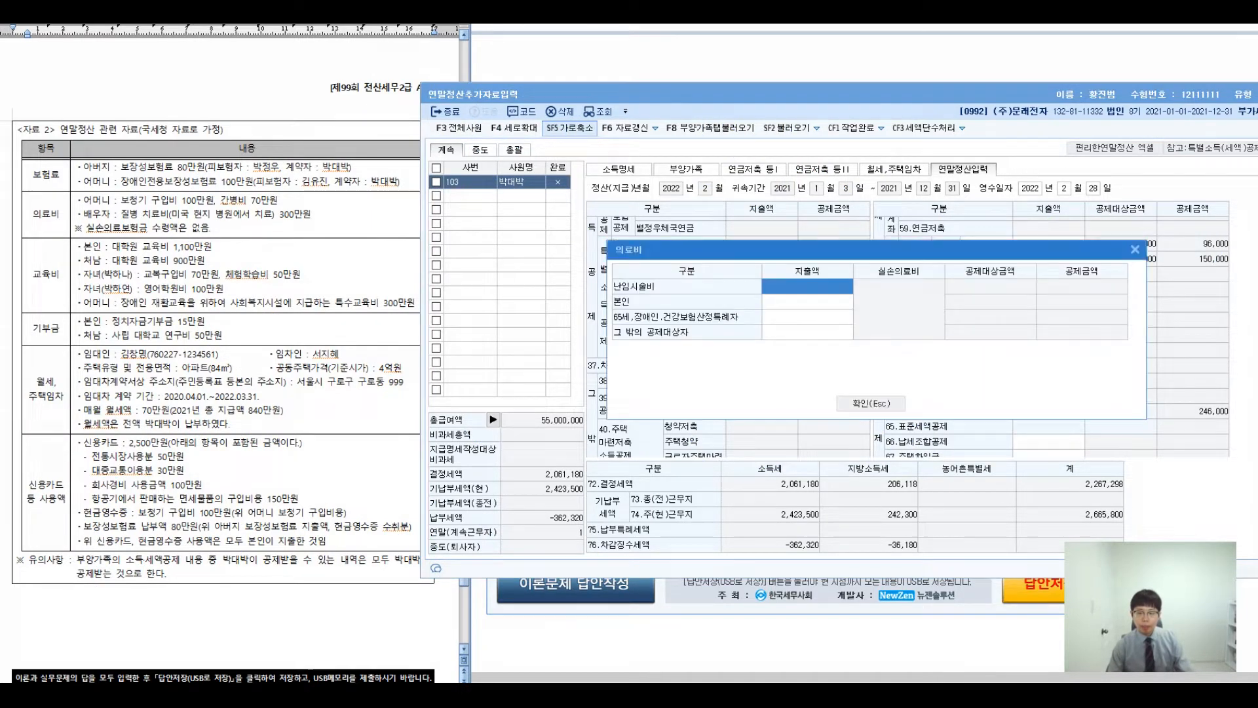
drag(840, 257, 750, 198)
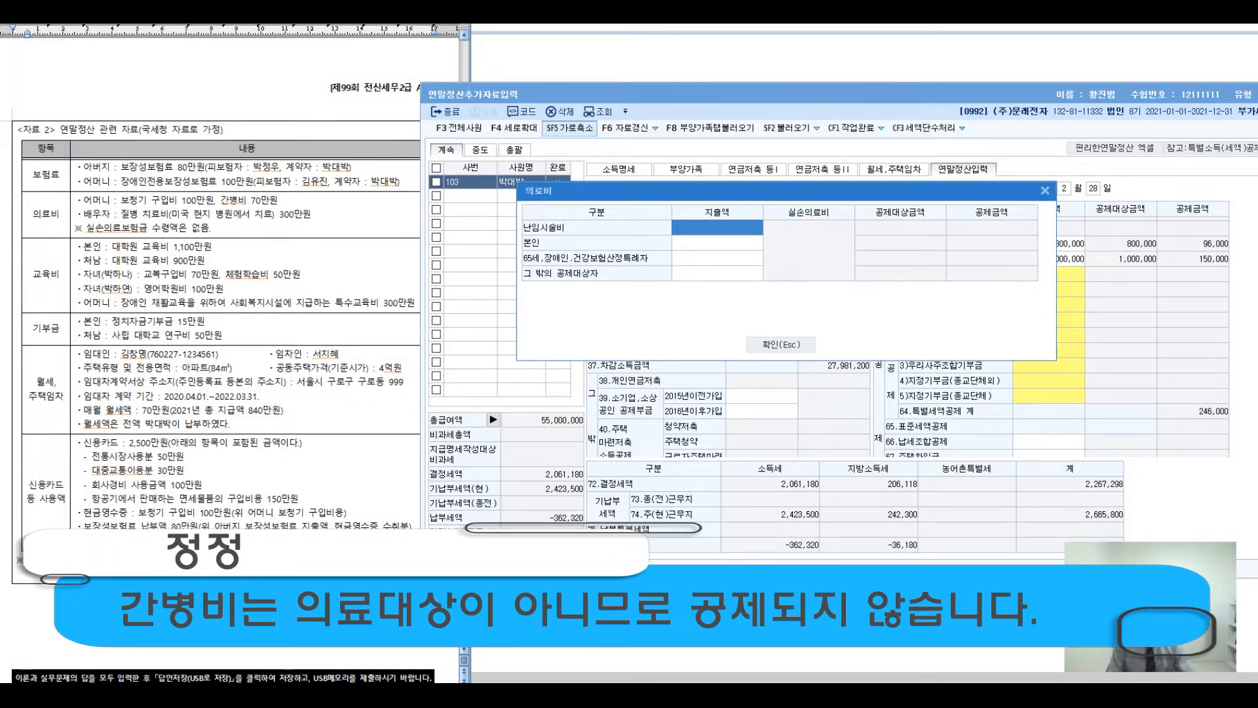
click(718, 243)
click(718, 273)
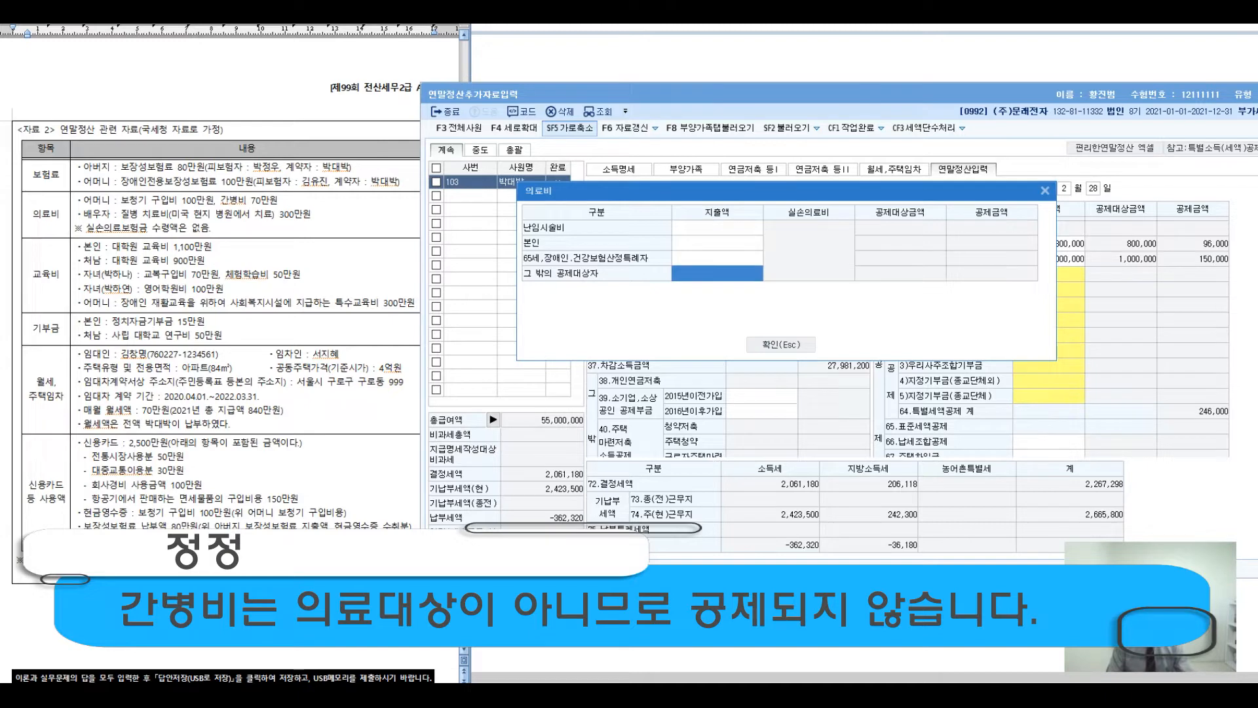
- Annotate the mother's age of 62 and the spouse's age of 39, and cross out the spouse's overseas medical expense
key(ctrl+2)
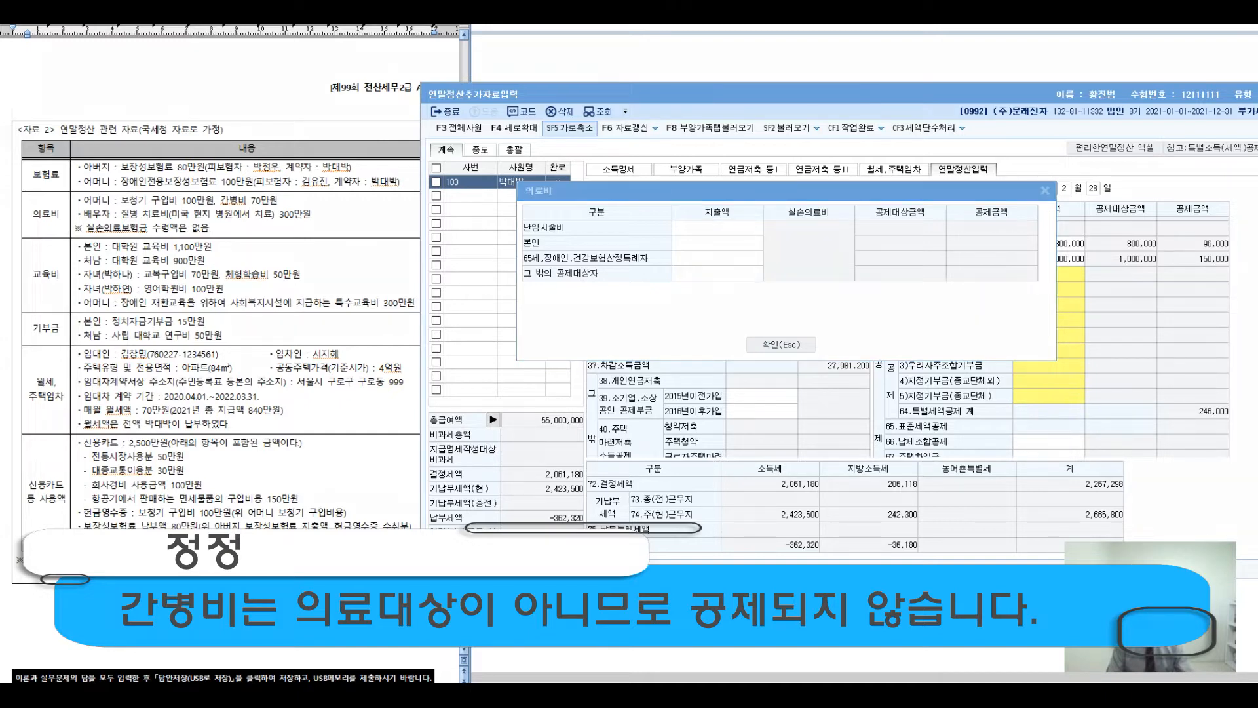
mouse_move(164, 192)
mouse_down()
mouse_move(233, 117)
mouse_move(258, 150)
mouse_move(303, 150)
mouse_up()
mouse_move(318, 115)
mouse_down()
mouse_move(325, 140)
mouse_move(341, 141)
mouse_up()
drag(350, 104, 345, 187)
mouse_move(210, 220)
mouse_down()
mouse_move(215, 357)
mouse_move(245, 389)
mouse_up()
mouse_move(267, 330)
mouse_down()
mouse_move(259, 348)
mouse_move(285, 348)
mouse_up()
drag(290, 313, 303, 409)
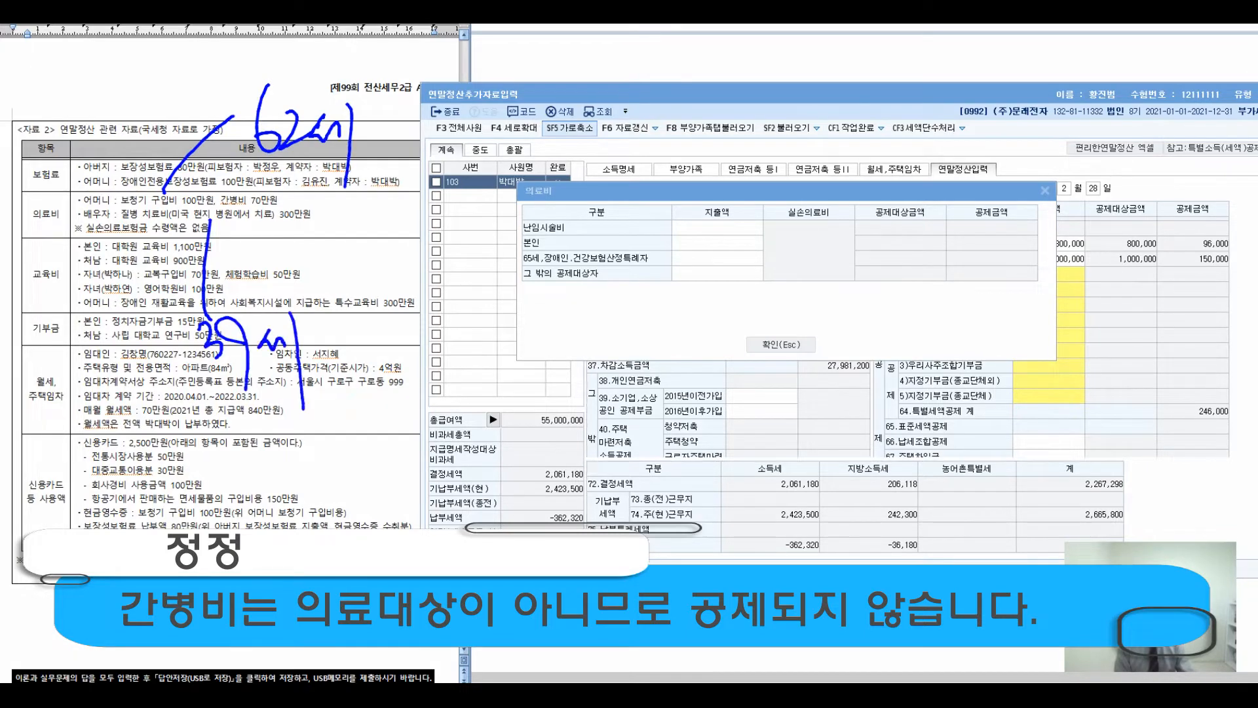
drag(333, 192, 269, 258)
drag(285, 192, 346, 267)
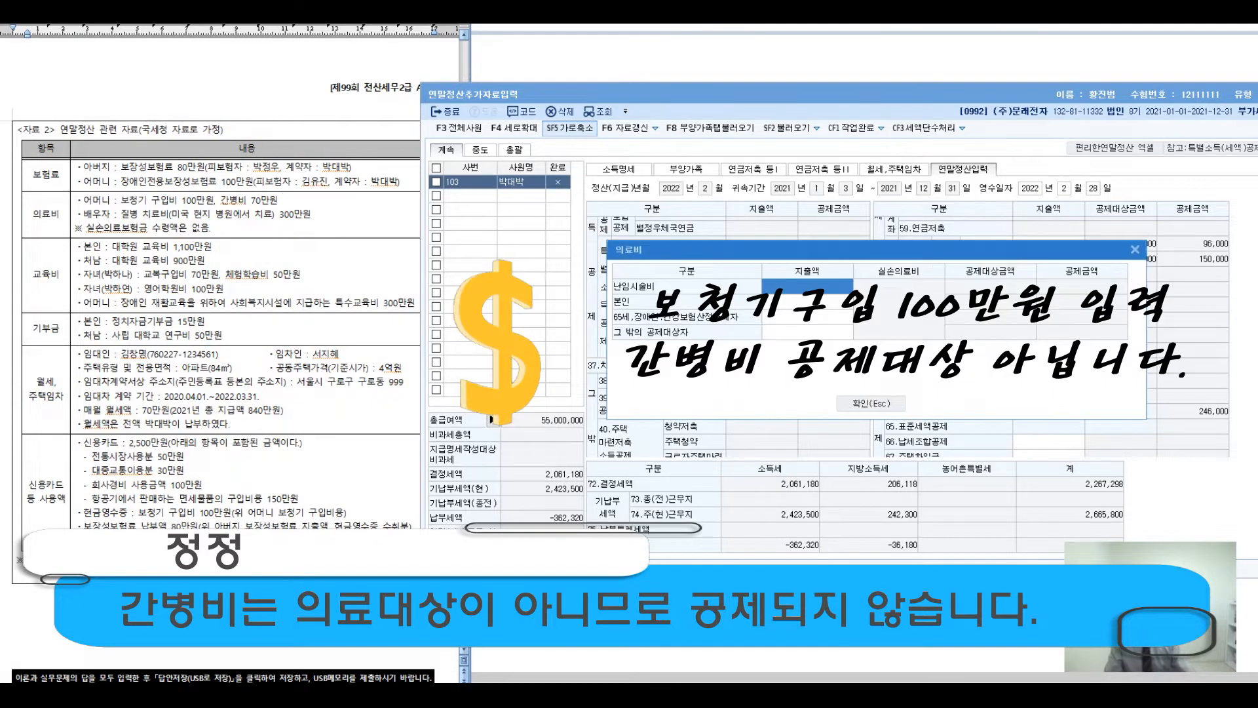
- Mark the nursing care cost as not deductible
key(ctrl+2)
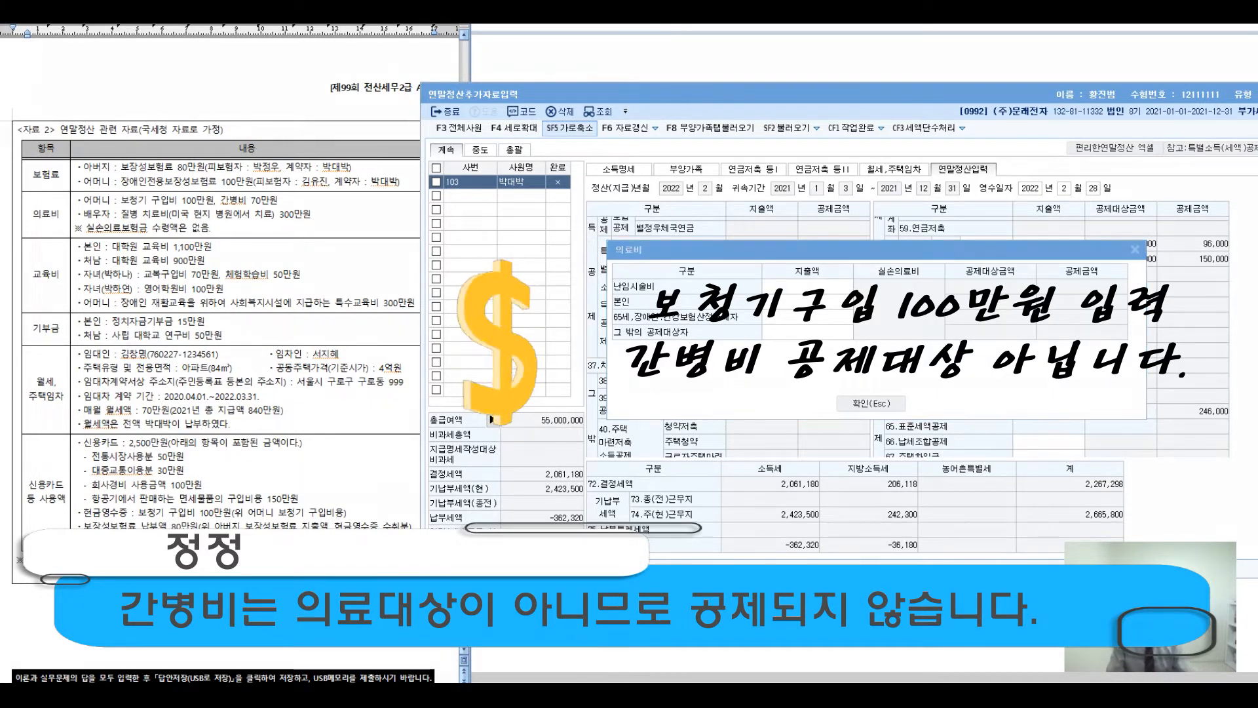
drag(259, 199, 256, 213)
drag(292, 154, 352, 114)
mouse_move(360, 108)
mouse_down()
mouse_move(377, 134)
mouse_move(367, 152)
mouse_up()
drag(414, 114, 405, 143)
drag(425, 118, 438, 133)
drag(445, 108, 464, 170)
drag(473, 121, 509, 139)
mouse_move(536, 172)
mouse_down()
mouse_move(527, 144)
mouse_move(510, 180)
mouse_move(682, 230)
mouse_move(685, 308)
mouse_move(696, 299)
mouse_up()
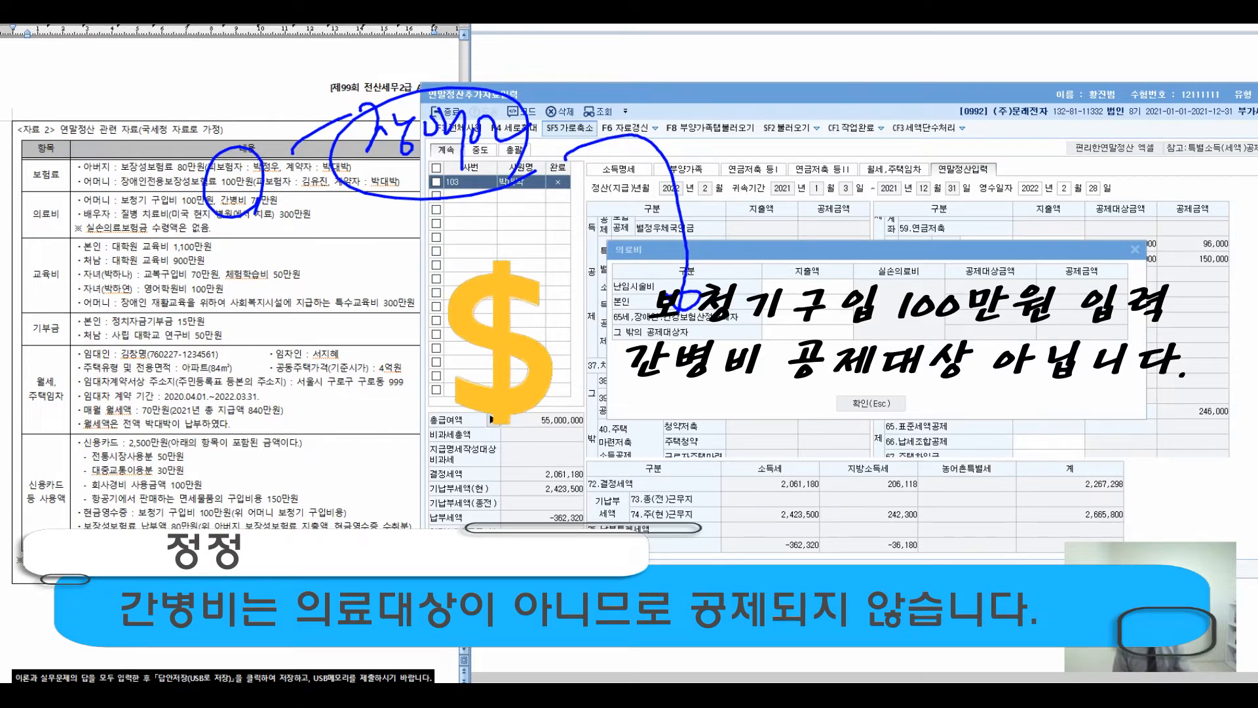
- Annotate the hearing aid amount that is to be entered
mouse_move(679, 365)
mouse_down()
mouse_move(680, 419)
mouse_move(700, 437)
mouse_up()
mouse_move(713, 375)
mouse_down()
mouse_move(720, 432)
mouse_move(734, 417)
mouse_up()
drag(731, 393, 757, 426)
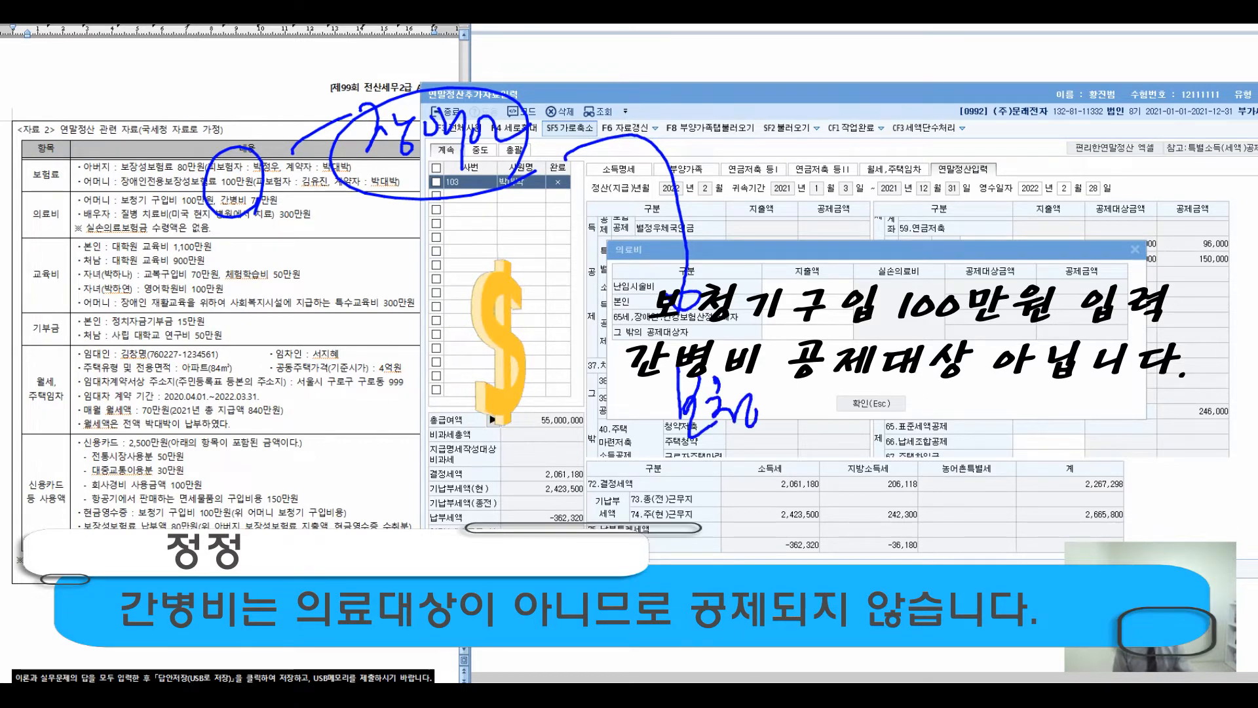
drag(755, 423, 783, 425)
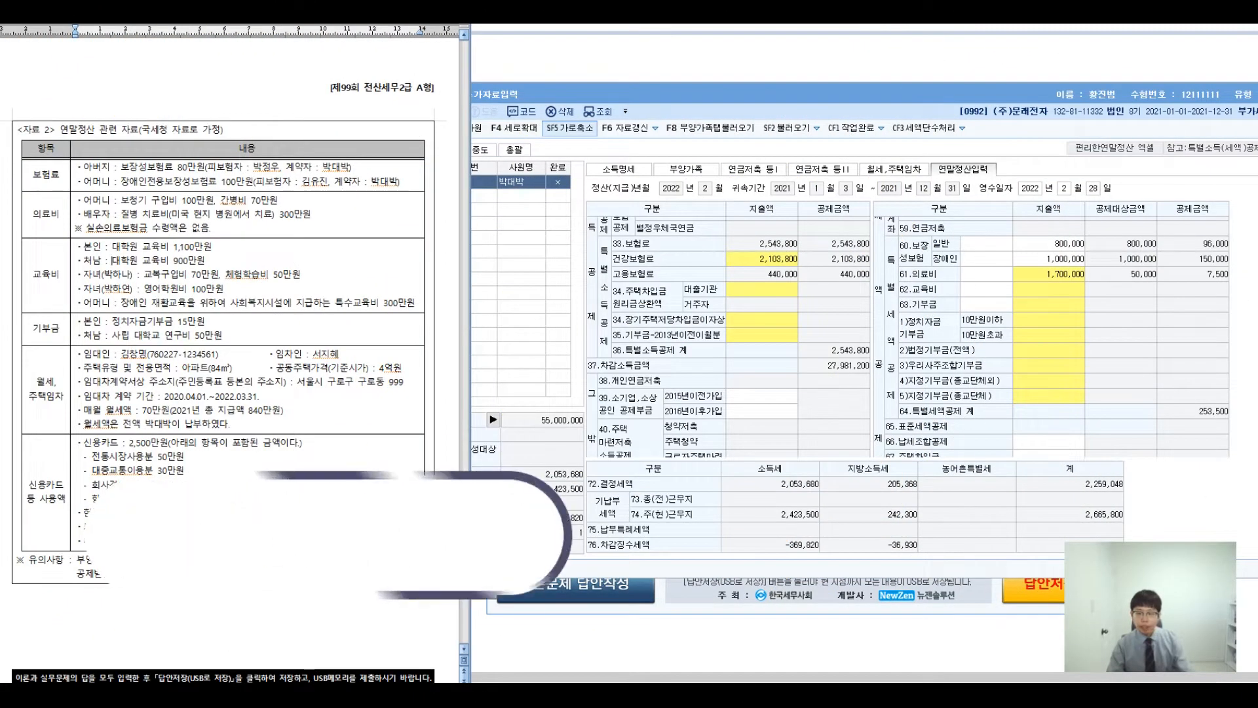
double_click(1049, 290)
drag(734, 251, 658, 116)
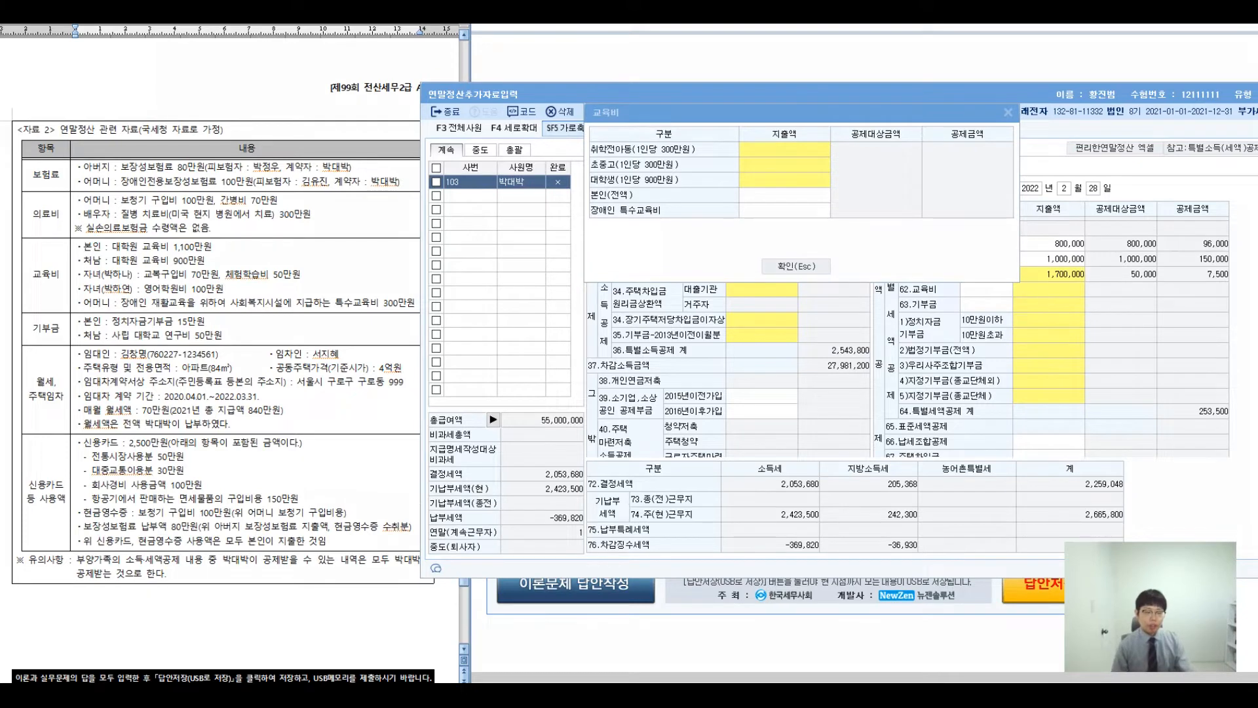
mouse_move(460, 211)
mouse_down()
mouse_move(504, 222)
mouse_move(508, 282)
mouse_up()
mouse_move(507, 250)
mouse_down()
mouse_move(563, 258)
mouse_move(552, 238)
mouse_up()
drag(577, 216, 579, 283)
drag(636, 227, 601, 283)
drag(596, 227, 661, 283)
drag(472, 322, 448, 388)
drag(463, 344, 495, 393)
mouse_move(519, 334)
mouse_down()
mouse_move(522, 353)
mouse_move(554, 351)
mouse_up()
drag(519, 369, 560, 358)
drag(530, 385, 566, 423)
drag(613, 354, 609, 356)
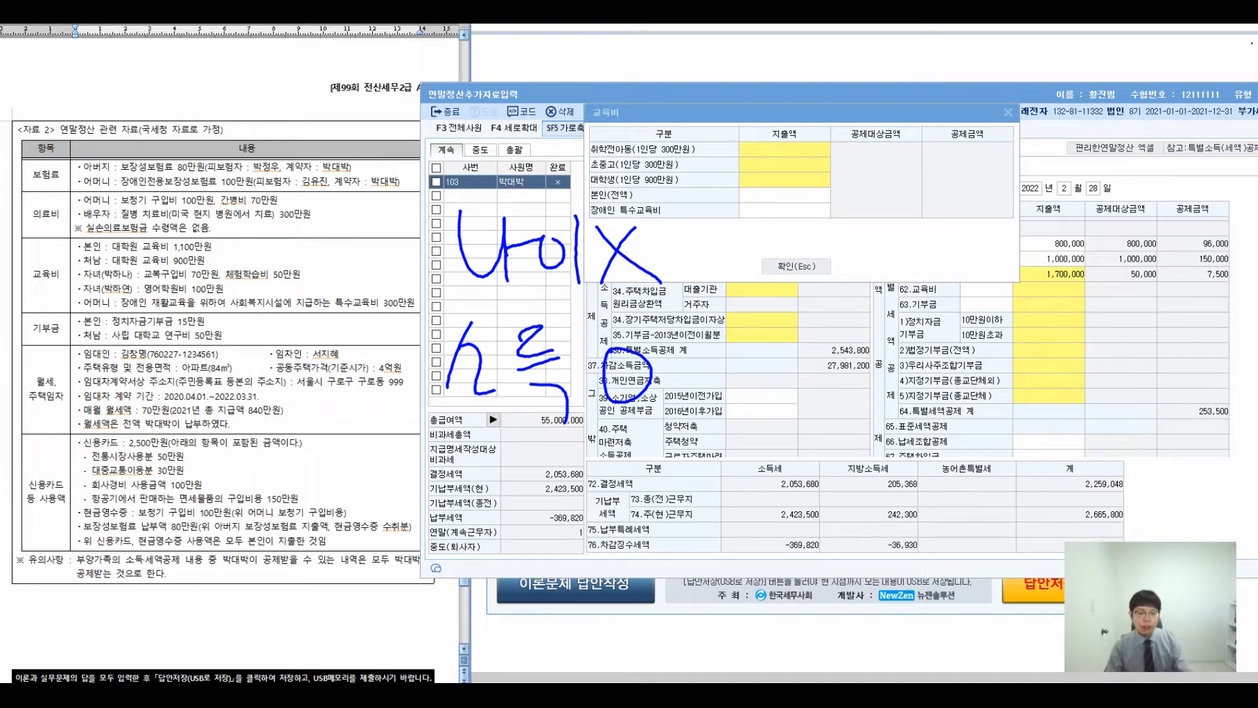
key(alt+Tab)
scroll(229, 354, up, 5)
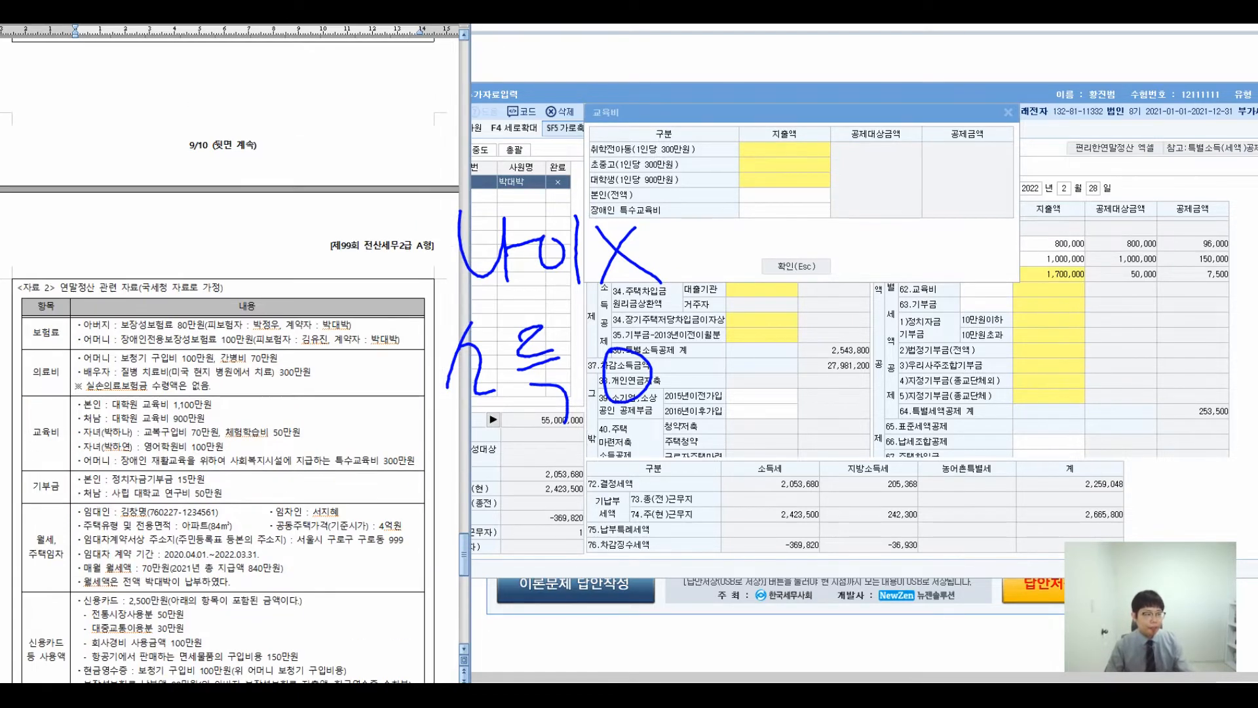
scroll(230, 354, down, 6)
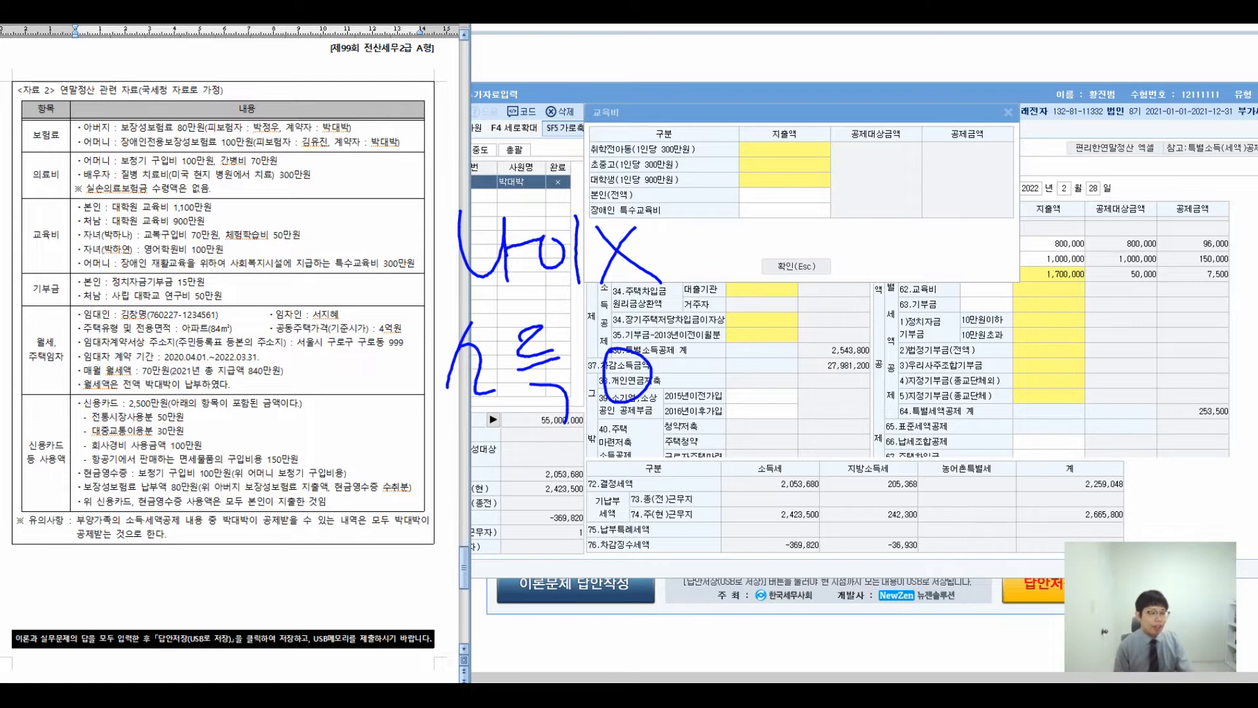
drag(76, 250, 214, 247)
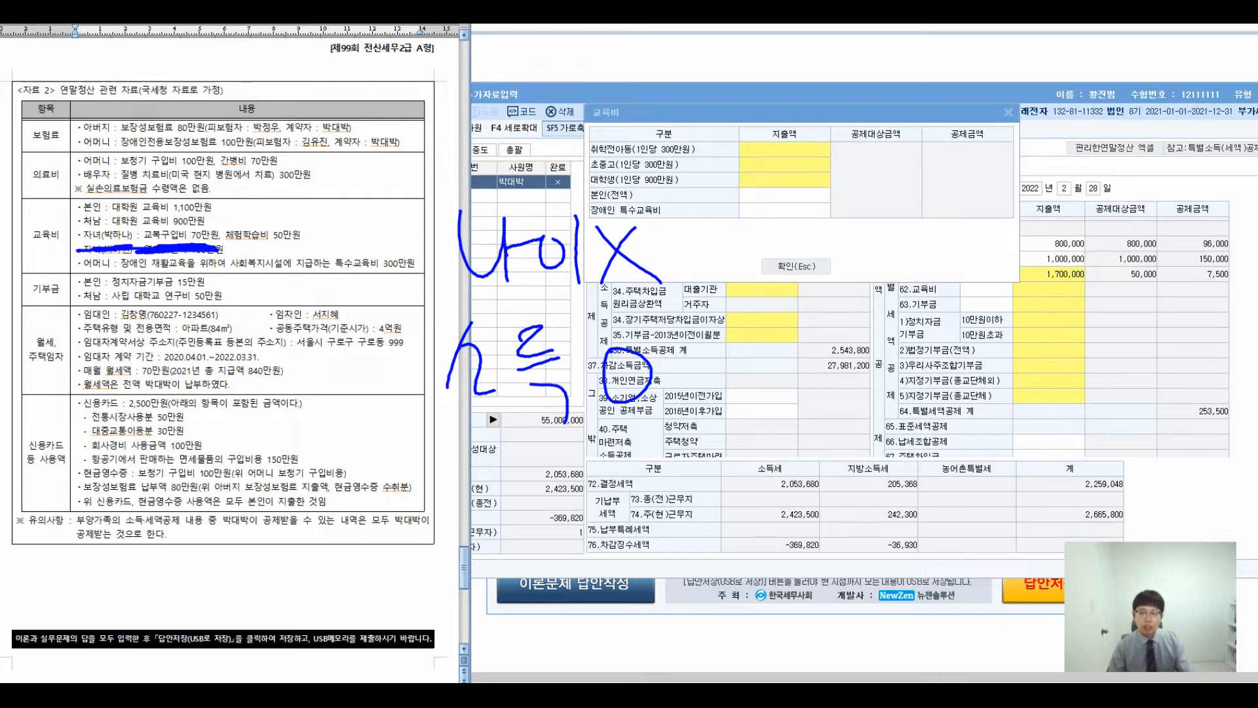
click(784, 196)
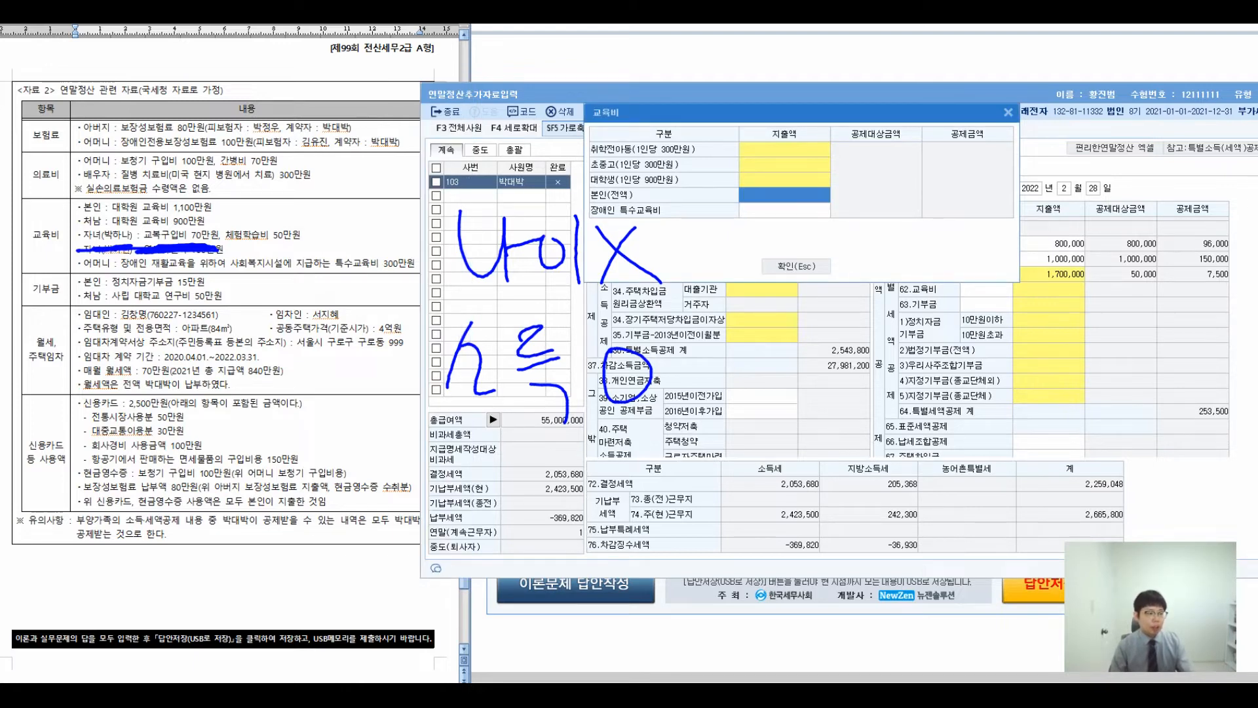
text(1100)
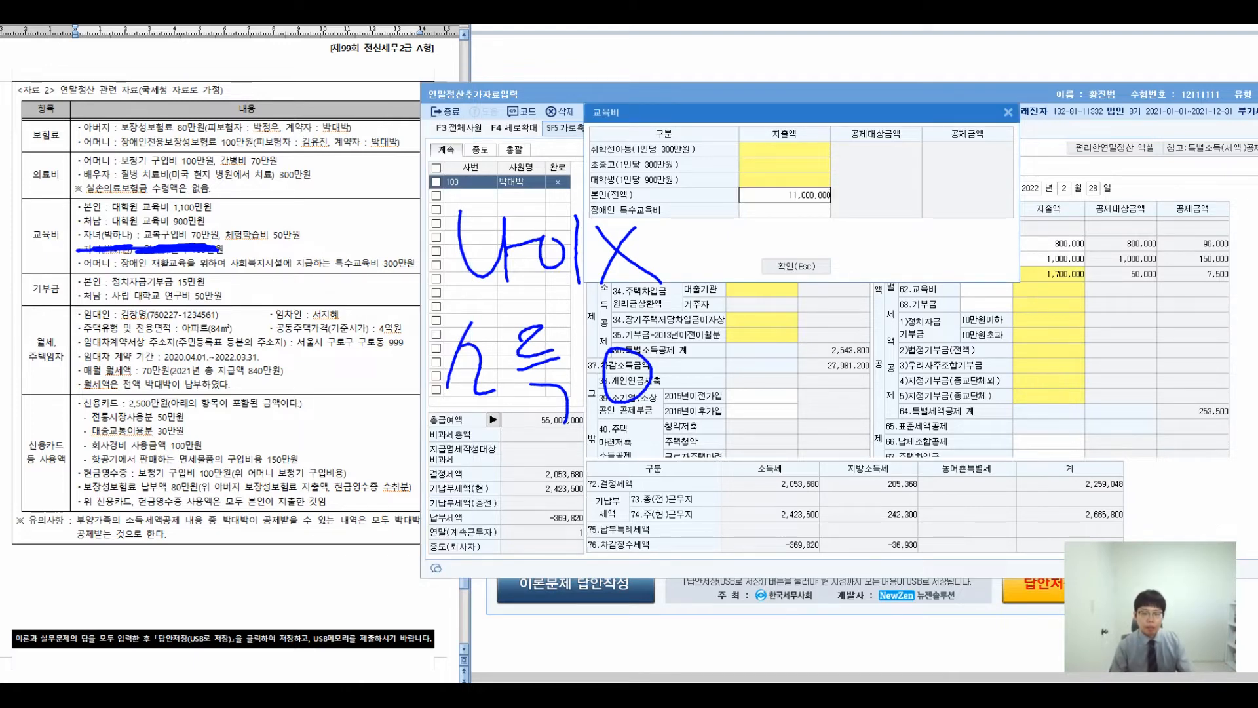
key(Return)
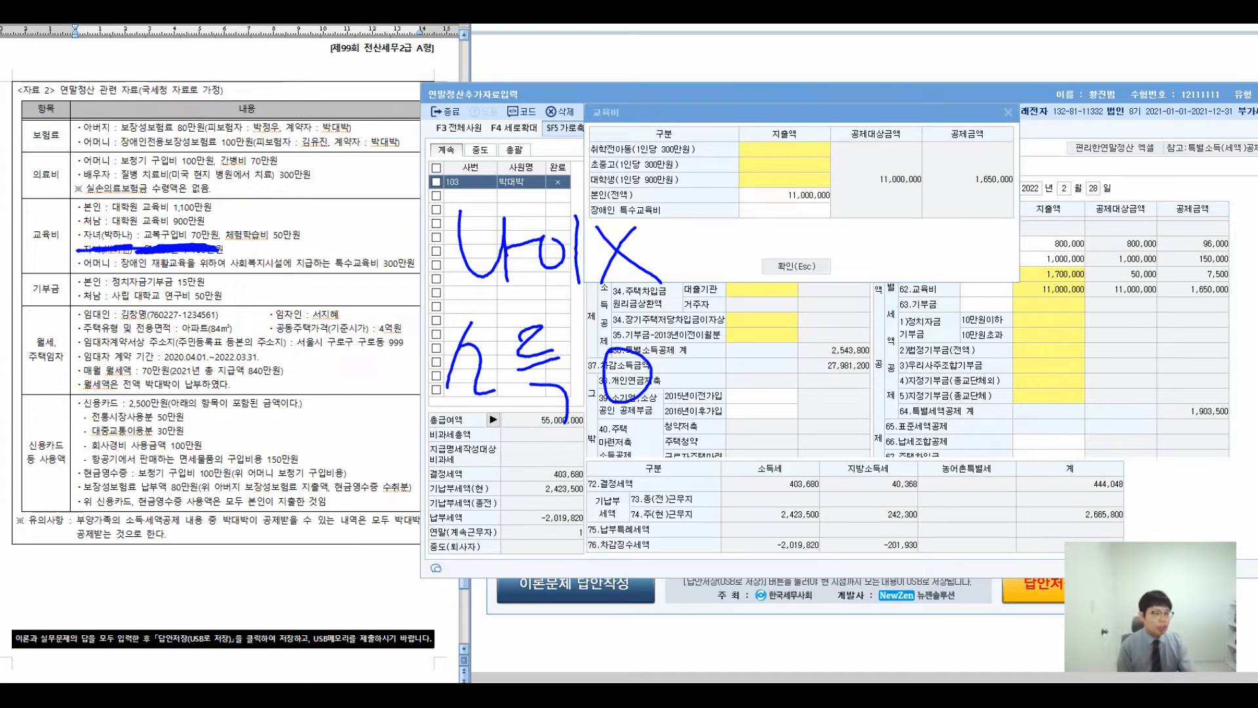
drag(77, 227, 200, 219)
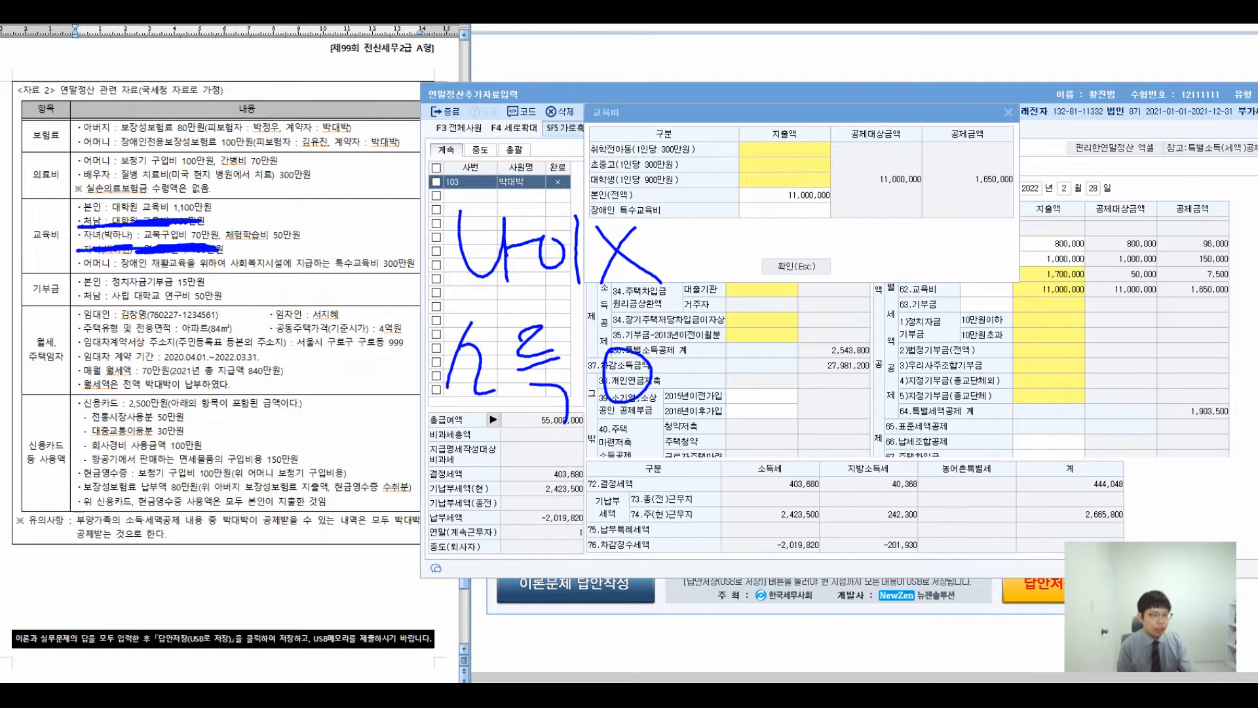
drag(103, 223, 48, 234)
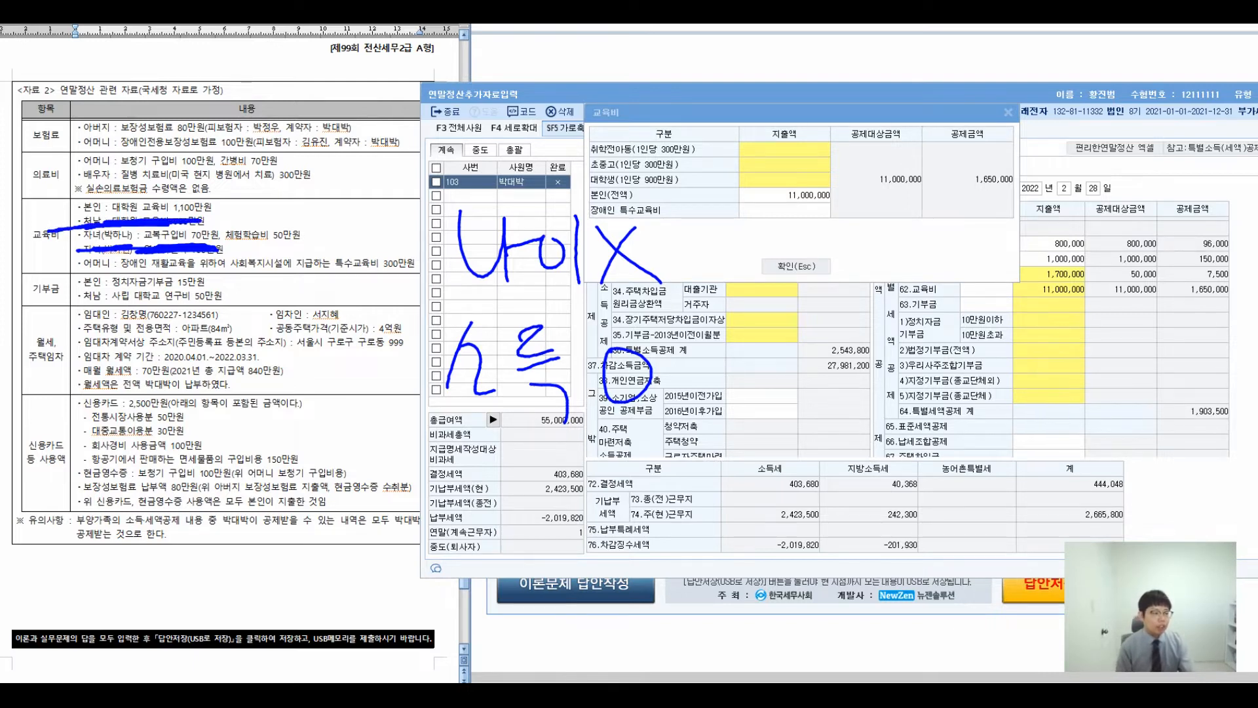
drag(272, 243, 255, 459)
drag(251, 422, 256, 429)
mouse_move(123, 492)
mouse_down()
mouse_move(158, 496)
mouse_move(169, 535)
mouse_up()
mouse_move(194, 480)
mouse_down()
mouse_move(166, 517)
mouse_move(244, 544)
mouse_up()
drag(262, 492, 298, 541)
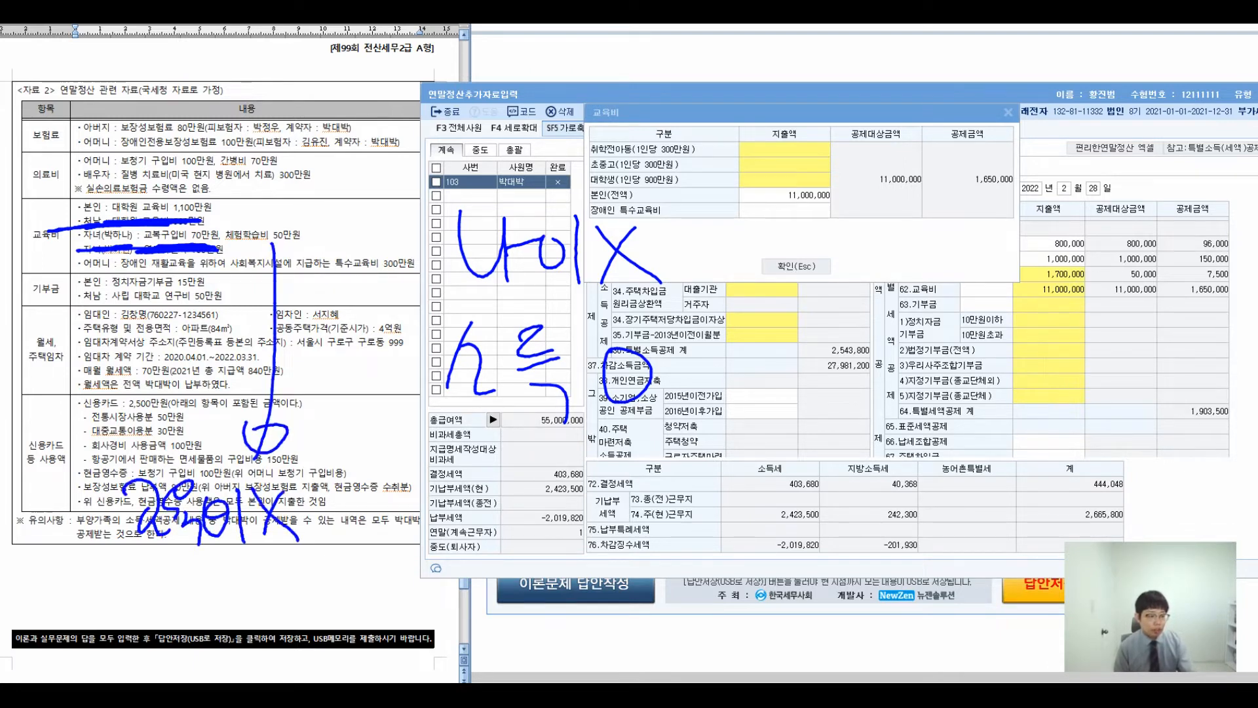
drag(361, 503, 437, 462)
drag(393, 515, 431, 595)
mouse_move(459, 458)
mouse_down()
mouse_move(475, 510)
mouse_move(518, 462)
mouse_move(524, 541)
mouse_move(463, 590)
mouse_move(495, 611)
mouse_up()
mouse_move(504, 548)
mouse_down()
mouse_move(528, 587)
mouse_move(564, 594)
mouse_up()
mouse_move(627, 456)
mouse_down()
mouse_move(649, 505)
mouse_move(634, 489)
mouse_up()
drag(656, 467, 677, 520)
drag(675, 476, 704, 510)
drag(782, 447, 793, 513)
mouse_move(764, 484)
mouse_down()
mouse_move(865, 502)
mouse_move(958, 493)
mouse_up()
mouse_move(607, 563)
mouse_down()
mouse_move(627, 576)
mouse_move(609, 591)
mouse_move(646, 596)
mouse_up()
drag(642, 600, 667, 616)
mouse_move(657, 578)
mouse_down()
mouse_move(671, 567)
mouse_move(695, 616)
mouse_up()
drag(813, 555, 819, 596)
drag(833, 580, 1001, 580)
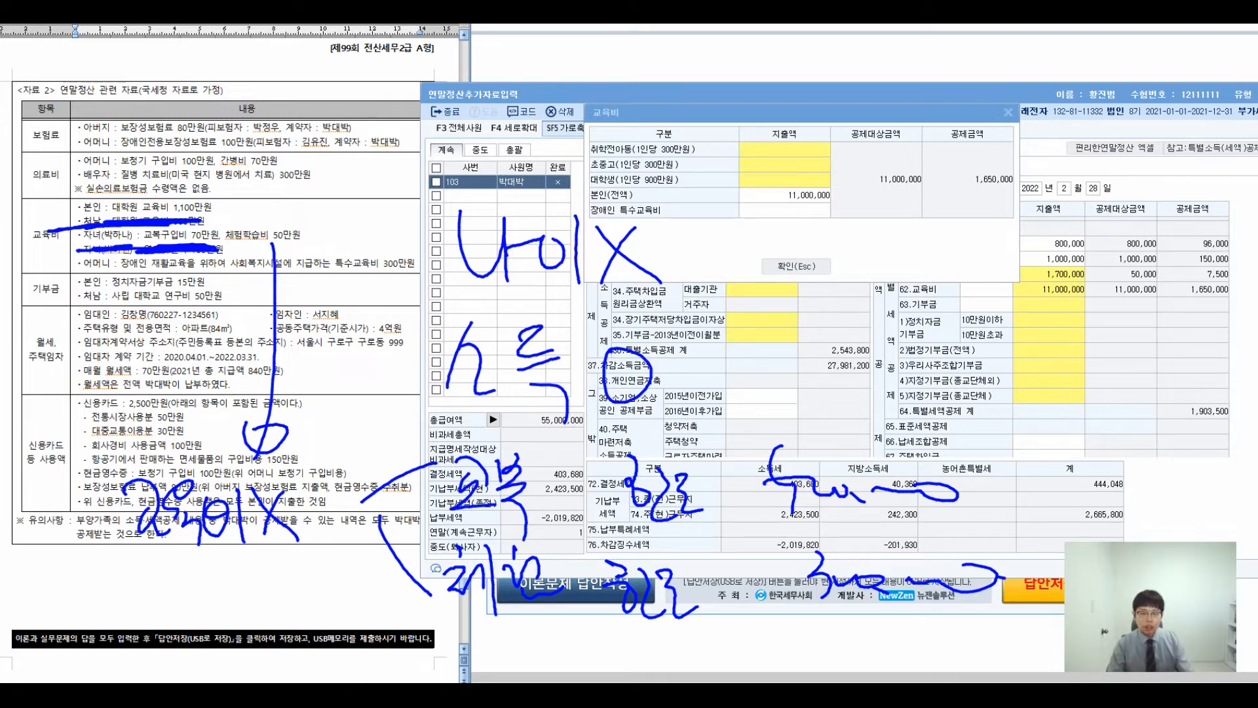
- Enter 800,000 as the 초중고 education expense and confirm the entry
double_click(770, 164)
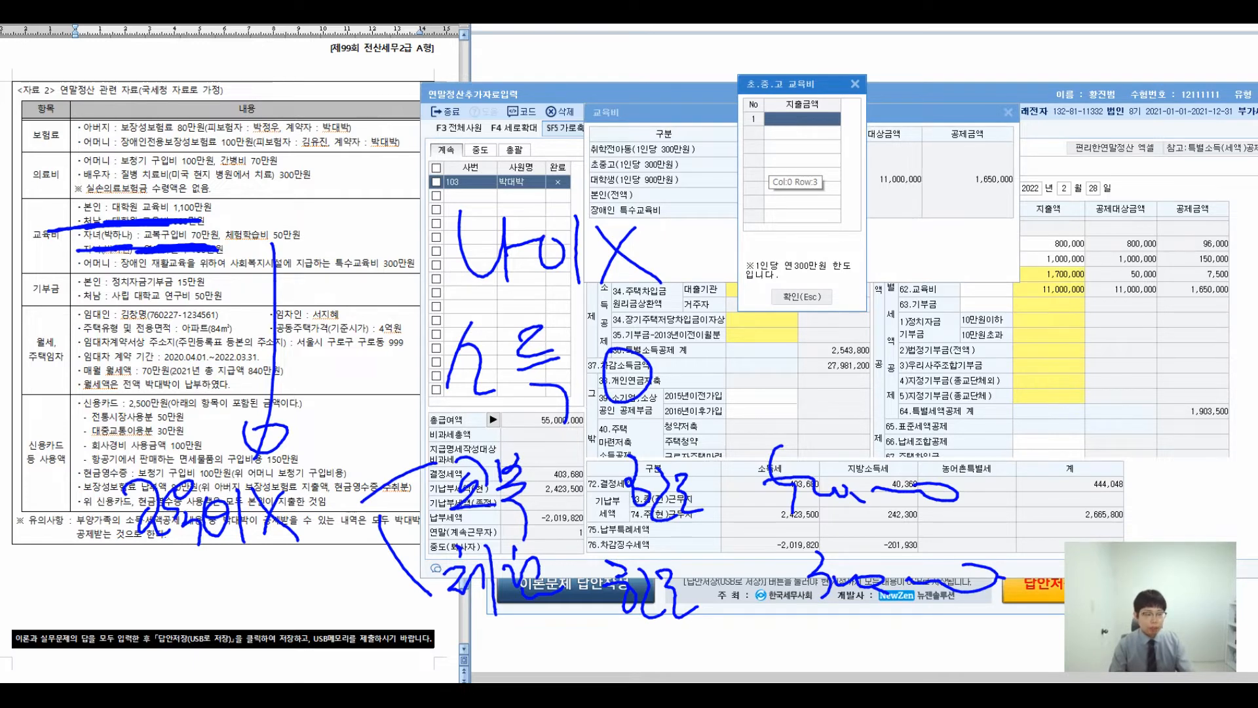
text(8)
key(Return)
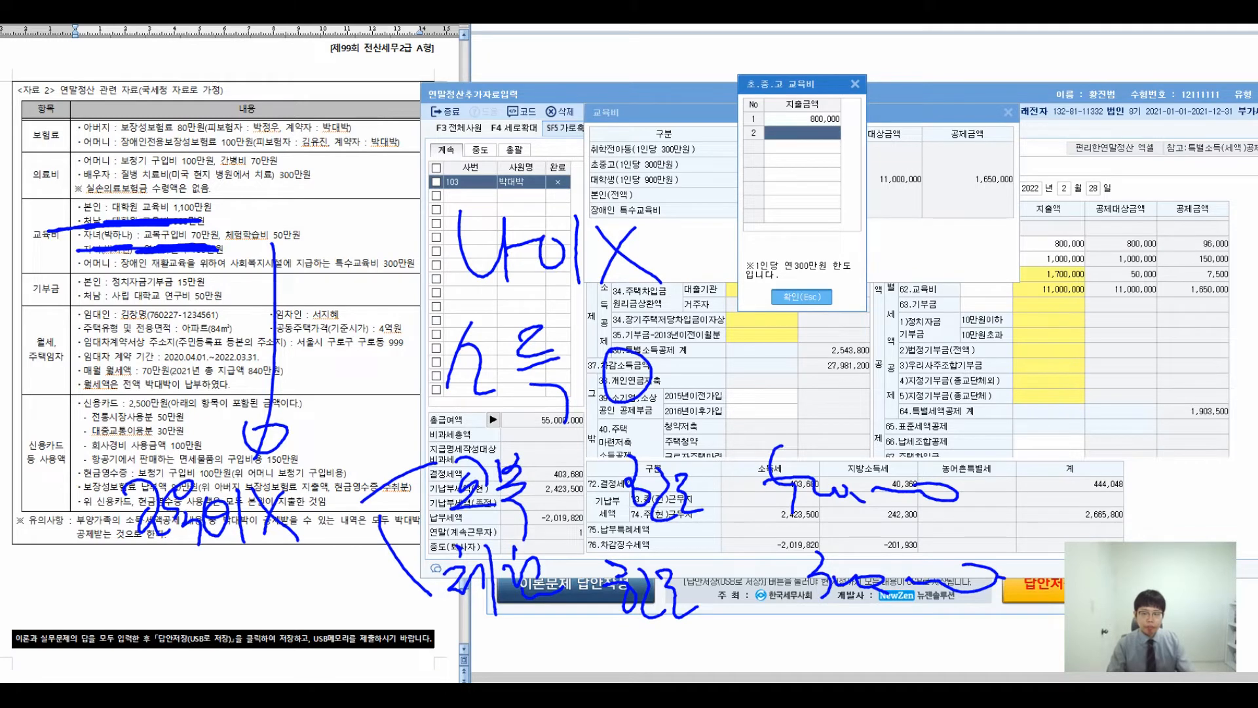
click(801, 296)
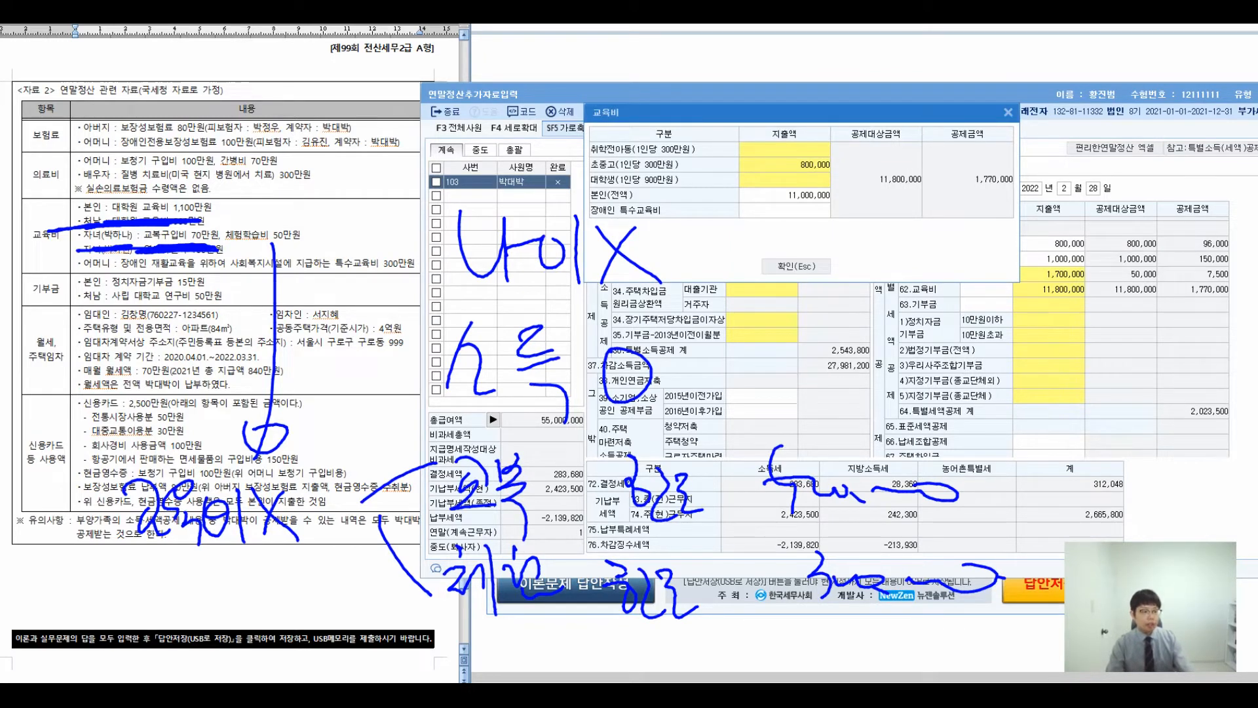
key(Escape)
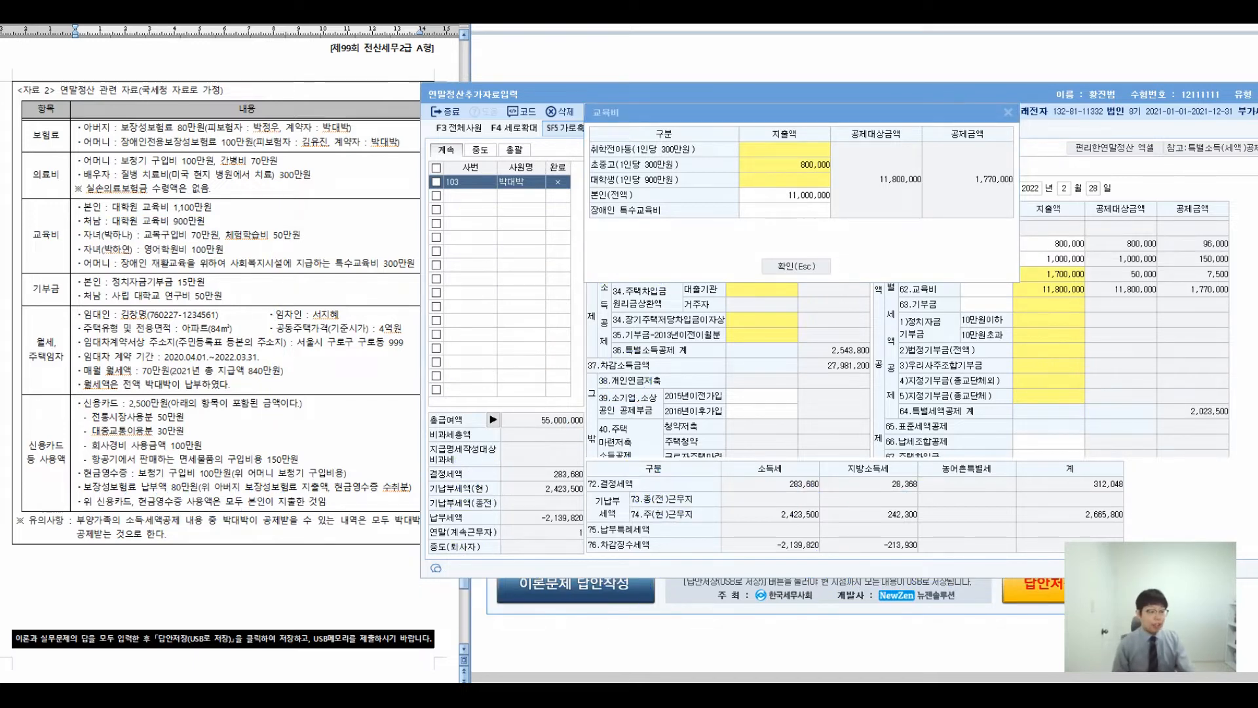
mouse_move(128, 289)
mouse_down()
mouse_move(69, 262)
mouse_move(110, 306)
mouse_up()
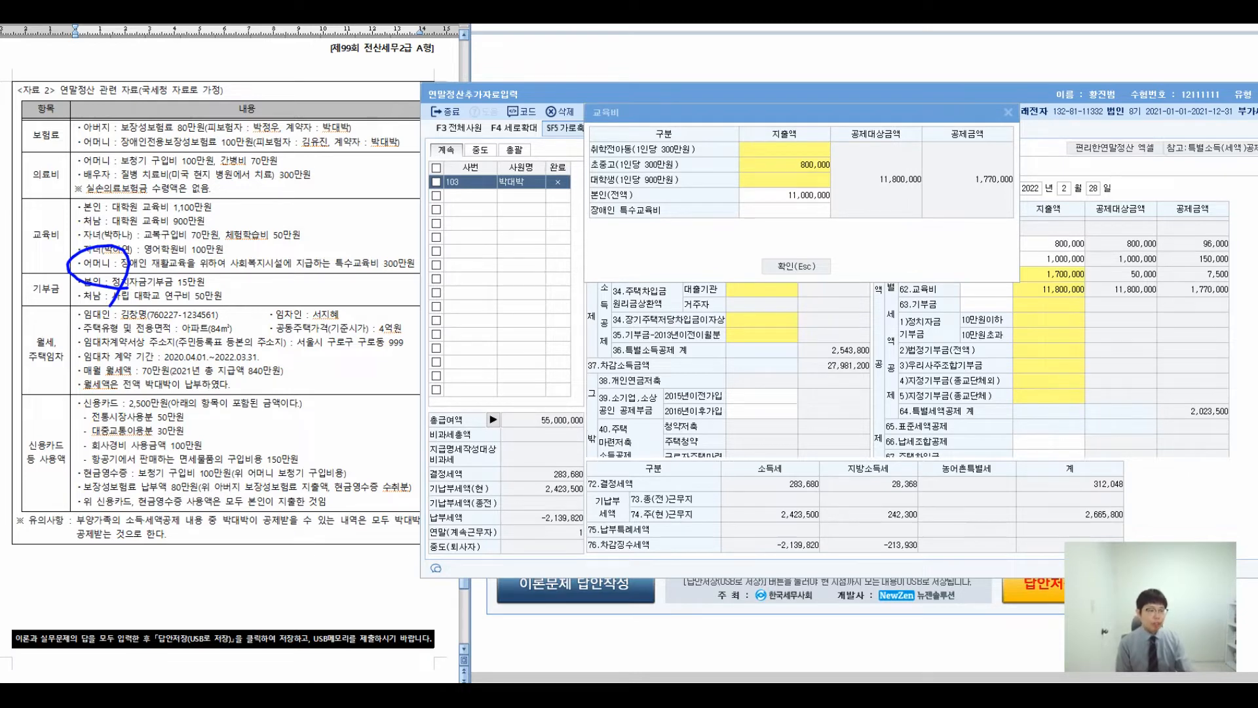
drag(218, 280, 465, 276)
mouse_move(289, 292)
mouse_down()
mouse_move(426, 372)
mouse_move(406, 396)
mouse_up()
mouse_move(497, 339)
mouse_down()
mouse_move(465, 344)
mouse_move(488, 370)
mouse_move(510, 349)
mouse_move(526, 375)
mouse_up()
drag(515, 380, 517, 428)
mouse_move(528, 354)
mouse_down()
mouse_move(532, 401)
mouse_move(577, 357)
mouse_move(590, 413)
mouse_move(606, 386)
mouse_move(622, 399)
mouse_up()
drag(678, 345, 770, 295)
drag(696, 387, 796, 473)
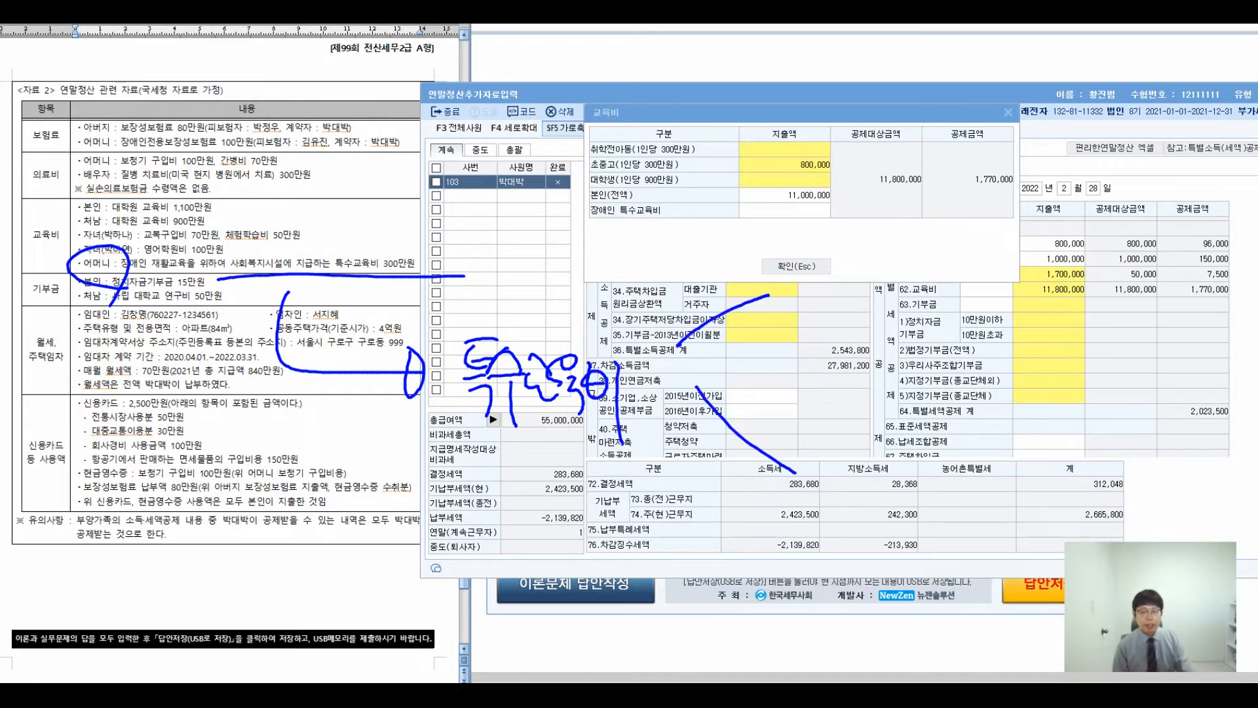
drag(808, 248, 851, 300)
drag(849, 242, 884, 302)
drag(897, 244, 977, 289)
drag(1029, 240, 1013, 262)
drag(1052, 226, 1048, 298)
mouse_move(1065, 246)
mouse_down()
mouse_move(1088, 279)
mouse_move(1081, 266)
mouse_up()
mouse_move(1101, 246)
mouse_down()
mouse_move(1108, 289)
mouse_move(1131, 274)
mouse_up()
mouse_move(1140, 243)
mouse_down()
mouse_move(1144, 302)
mouse_move(1173, 258)
mouse_up()
mouse_move(1148, 279)
mouse_down()
mouse_move(1191, 272)
mouse_move(1183, 288)
mouse_up()
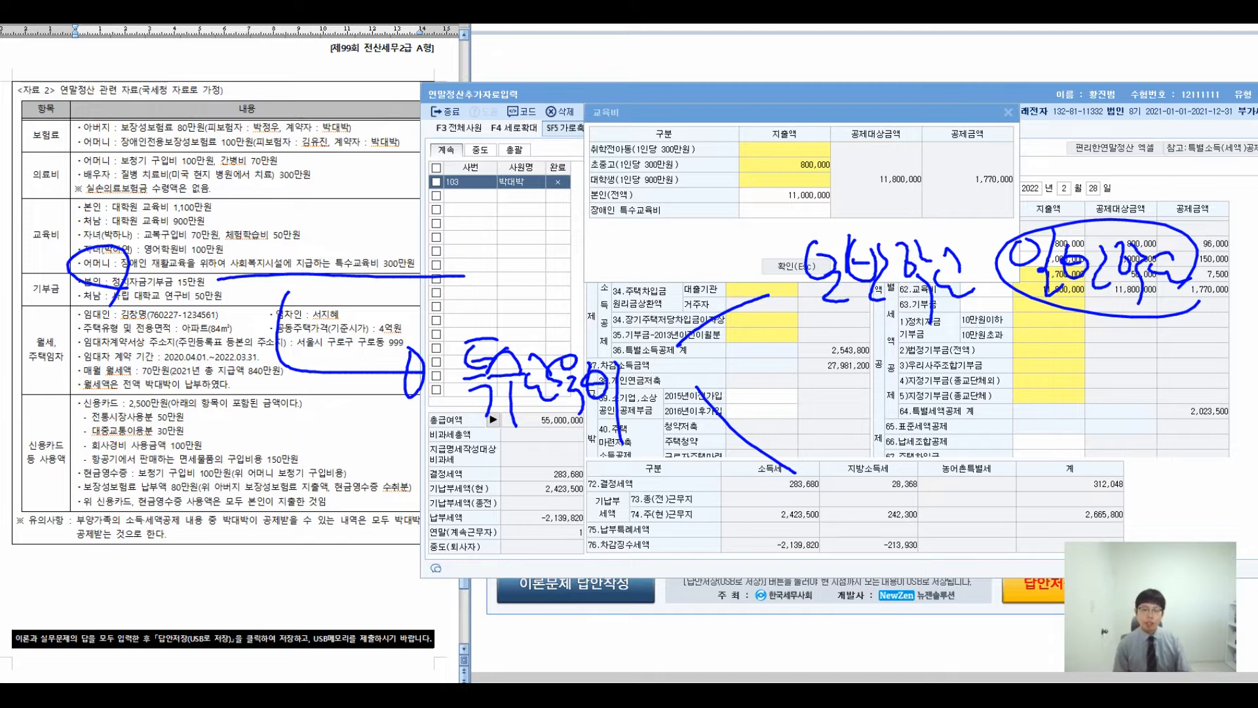
drag(863, 341, 863, 376)
drag(876, 363, 896, 396)
mouse_move(912, 360)
mouse_down()
mouse_move(911, 383)
mouse_move(931, 379)
mouse_up()
mouse_move(947, 350)
mouse_down()
mouse_move(950, 399)
mouse_move(980, 376)
mouse_up()
drag(965, 384, 985, 395)
drag(997, 345, 1017, 342)
drag(999, 347, 1016, 376)
mouse_move(1021, 345)
mouse_down()
mouse_move(1039, 355)
mouse_move(1038, 405)
mouse_up()
mouse_move(1052, 346)
mouse_down()
mouse_move(1052, 368)
mouse_move(1076, 382)
mouse_up()
mouse_move(1079, 349)
mouse_down()
mouse_move(1090, 349)
mouse_move(1080, 374)
mouse_up()
mouse_move(1079, 365)
mouse_down()
mouse_move(1103, 397)
mouse_move(1116, 388)
mouse_up()
drag(1122, 357, 1139, 402)
mouse_move(1150, 354)
mouse_down()
mouse_move(1188, 395)
mouse_move(1165, 398)
mouse_up()
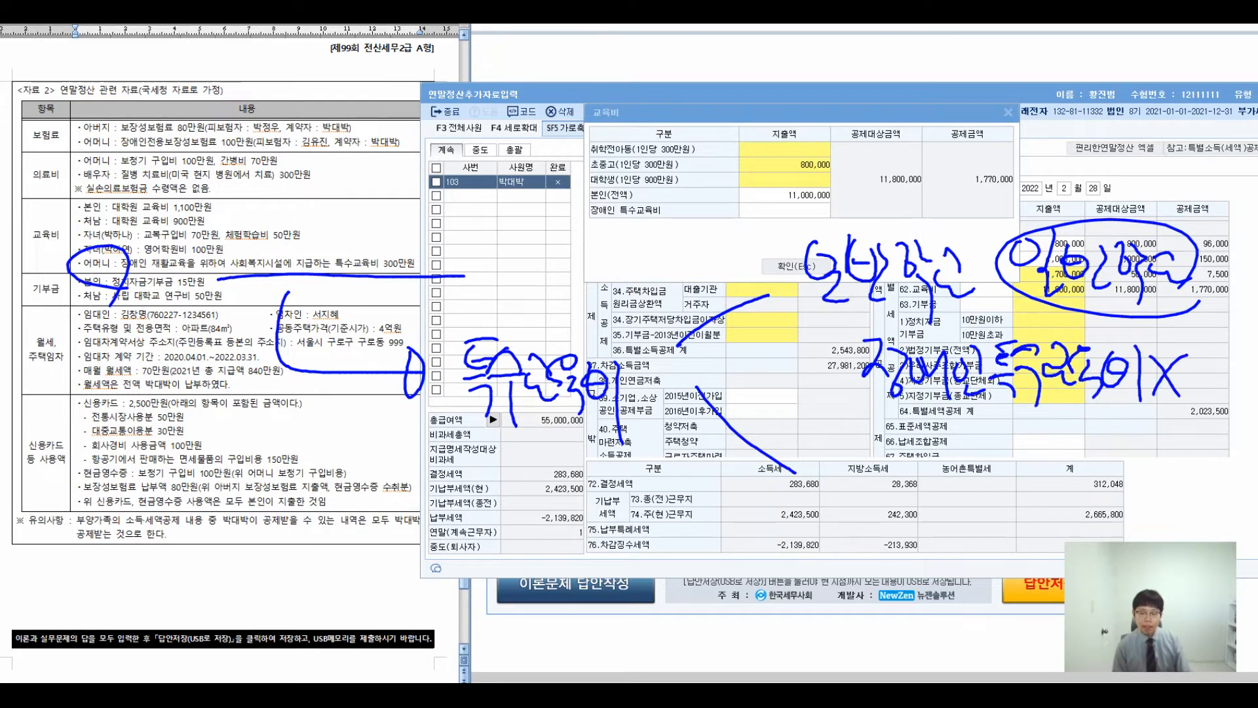
drag(813, 441, 827, 486)
drag(847, 448, 869, 499)
drag(860, 461, 903, 506)
mouse_move(909, 453)
mouse_down()
mouse_move(919, 469)
mouse_move(966, 476)
mouse_up()
mouse_move(964, 459)
mouse_down()
mouse_move(779, 498)
mouse_move(963, 445)
mouse_move(1024, 454)
mouse_up()
drag(1000, 469, 1029, 474)
drag(997, 488, 1037, 519)
drag(1035, 473, 1065, 460)
drag(1031, 482, 1047, 528)
drag(1075, 463, 1092, 475)
drag(1060, 488, 1121, 484)
mouse_move(1089, 479)
mouse_down()
mouse_move(1122, 493)
mouse_move(1126, 521)
mouse_up()
drag(1129, 471, 1160, 497)
drag(1170, 479, 1170, 542)
drag(688, 541, 675, 609)
mouse_move(688, 549)
mouse_down()
mouse_move(708, 617)
mouse_move(737, 570)
mouse_up()
mouse_move(737, 547)
mouse_down()
mouse_move(747, 621)
mouse_move(789, 603)
mouse_up()
drag(789, 557, 761, 605)
drag(881, 552, 863, 602)
drag(890, 552, 918, 567)
drag(892, 593, 916, 616)
drag(925, 552, 954, 615)
drag(962, 558, 917, 606)
drag(689, 572, 970, 577)
drag(533, 574, 578, 587)
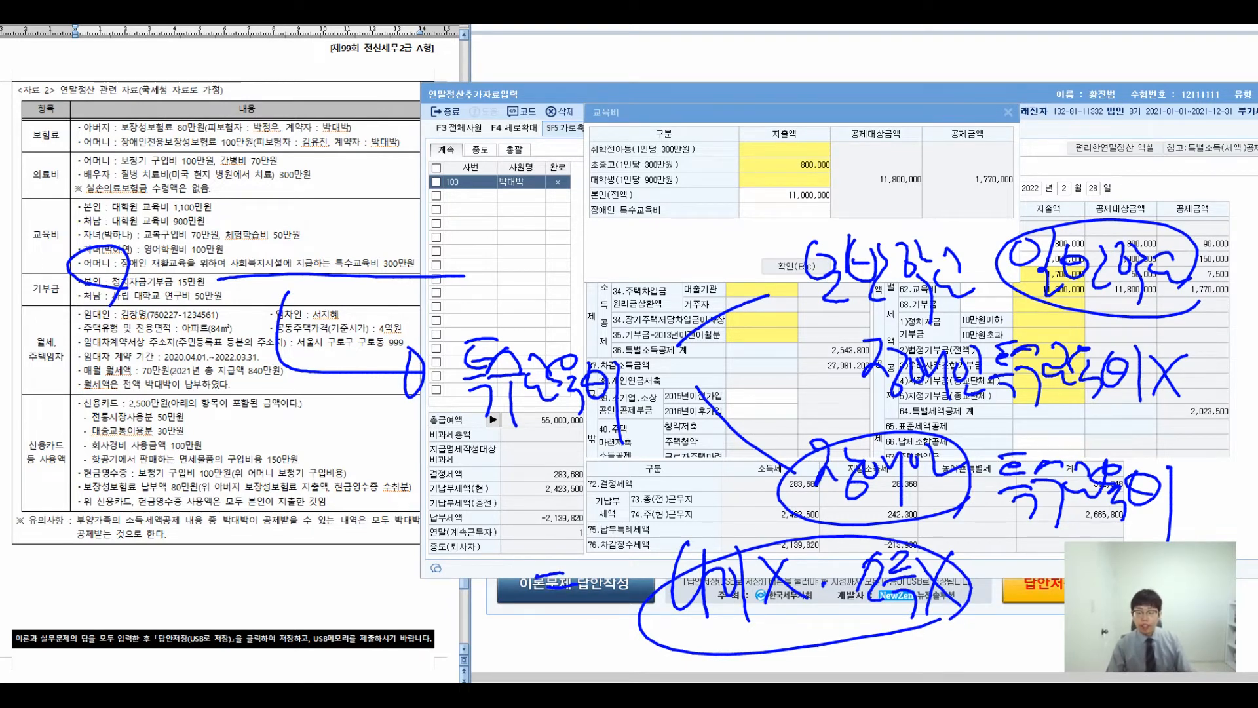
key(Escape)
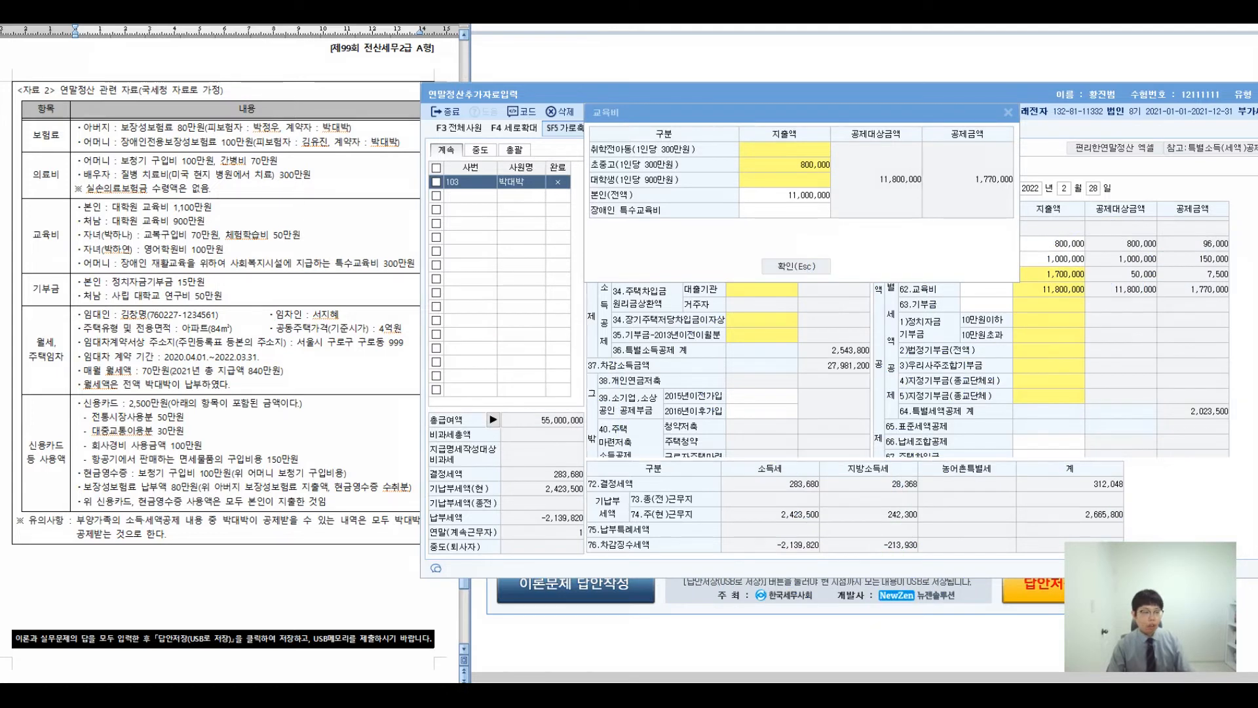
- Enter 3,000,000 in the 장애인 특수교육비 field
click(785, 210)
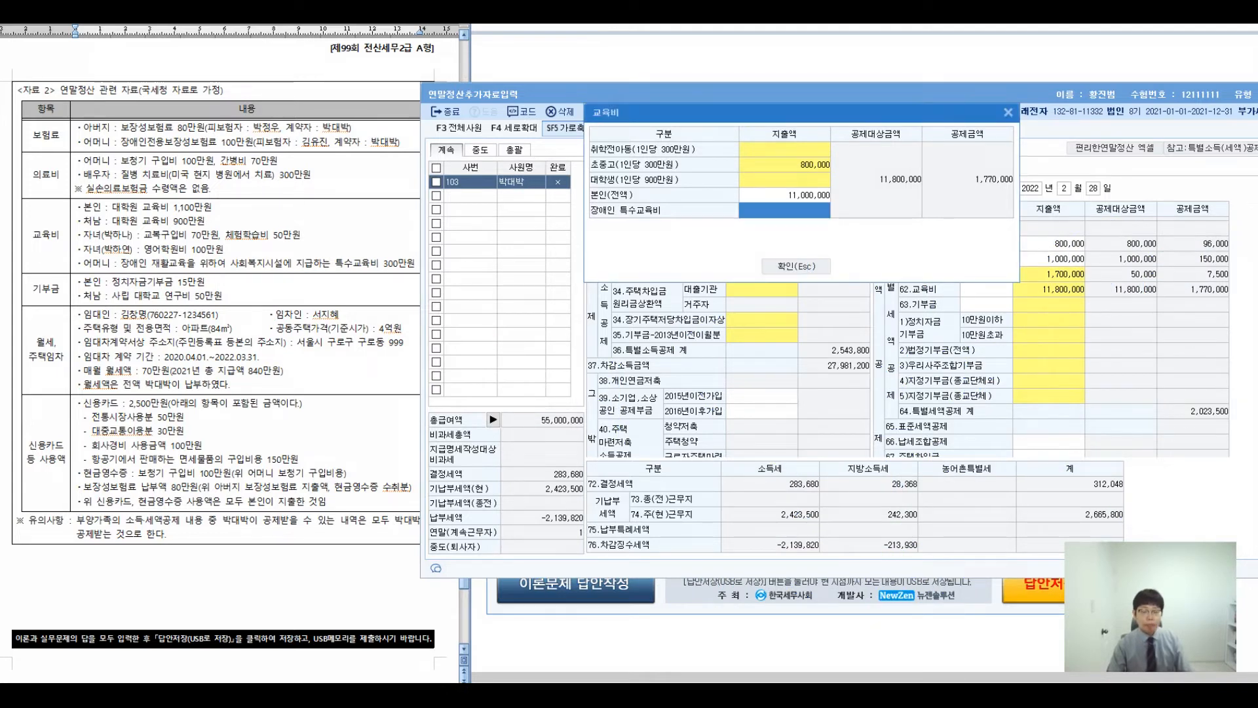
key(Return)
key(Return)
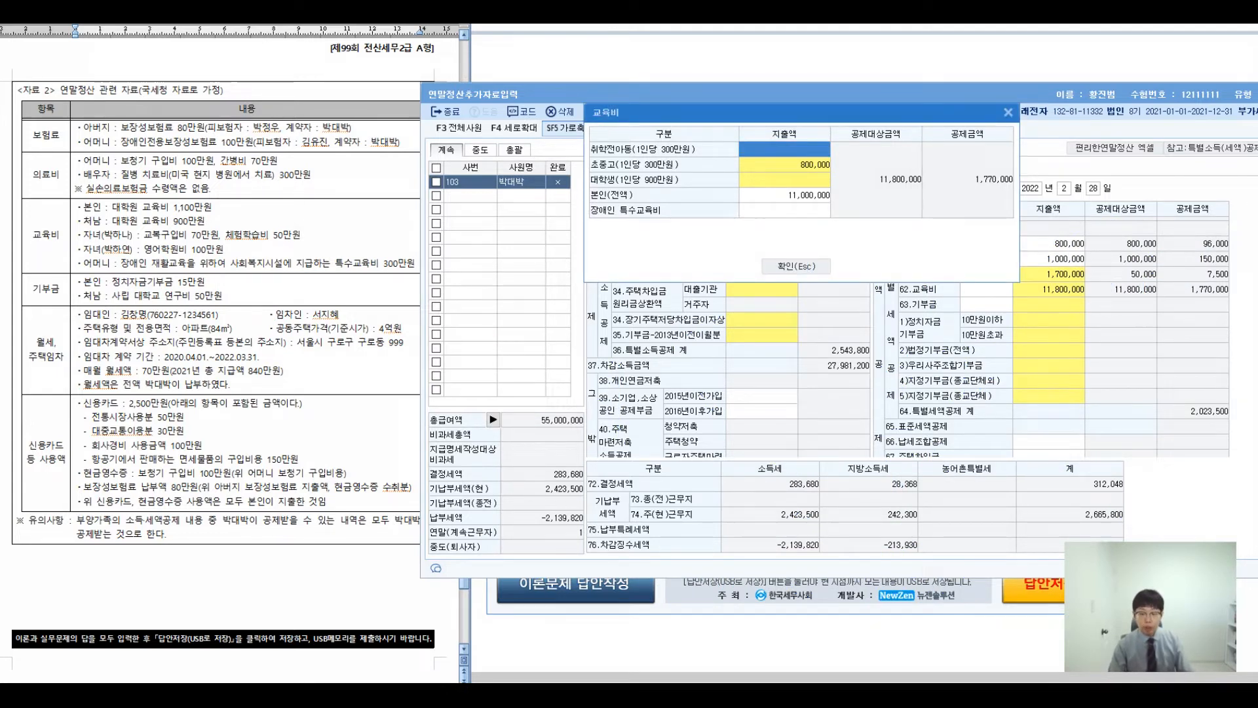
key(Return)
key(Return)
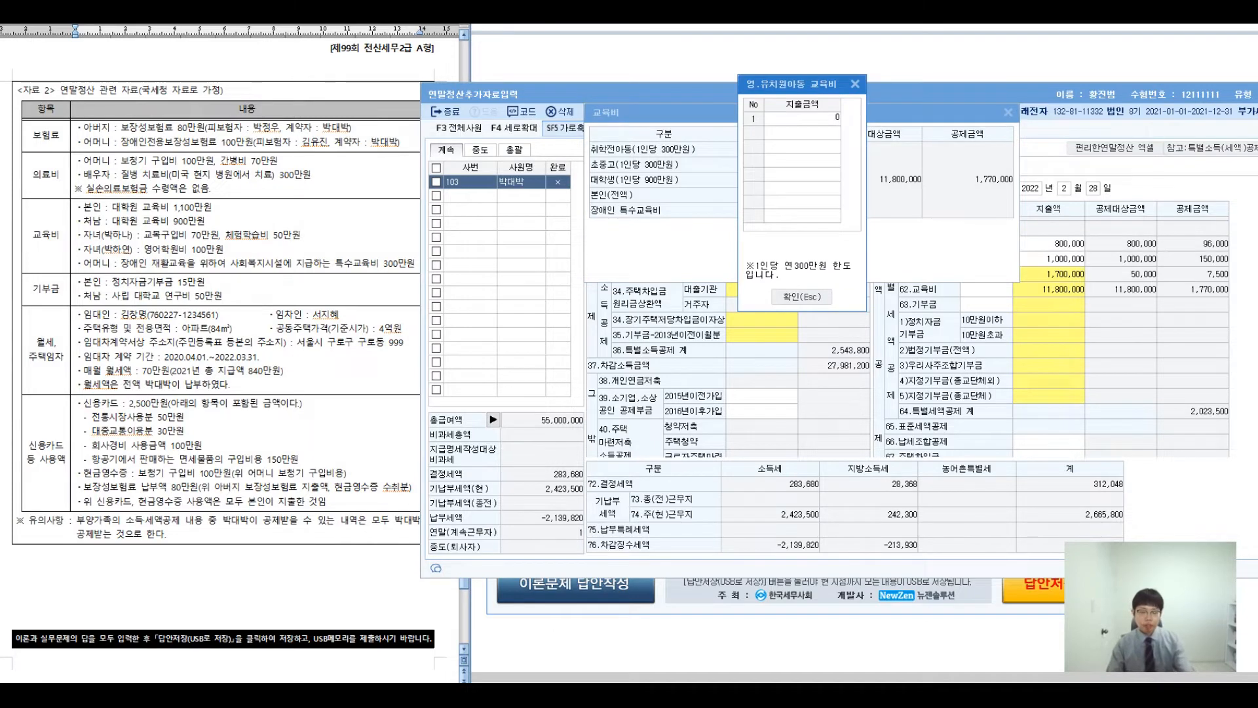
key(Return)
key(Escape)
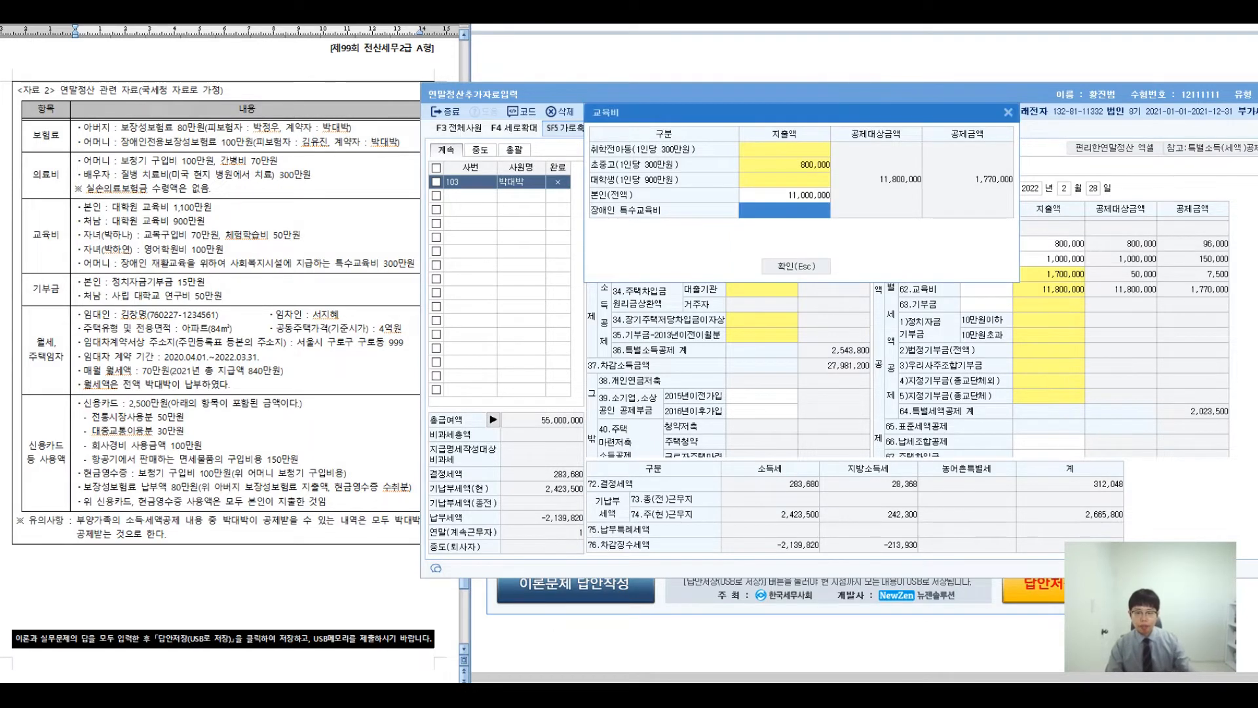
text(3000000)
key(Return)
key(Up)
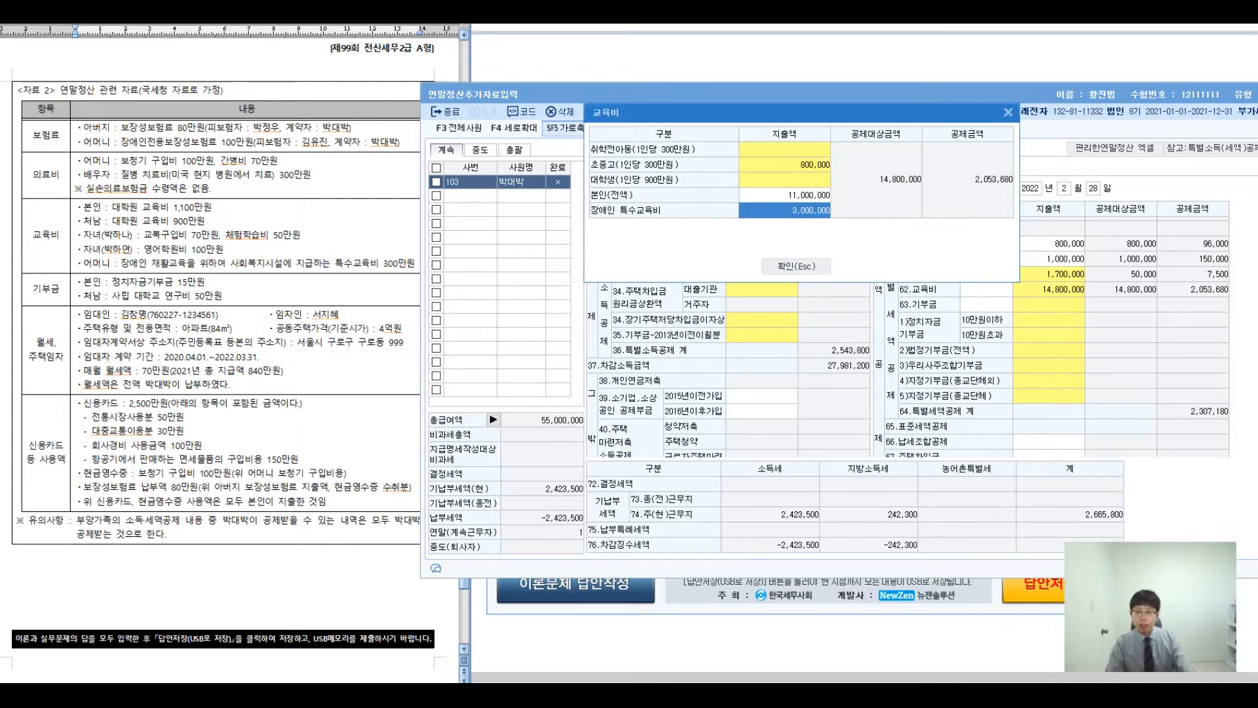
key(ctrl+2)
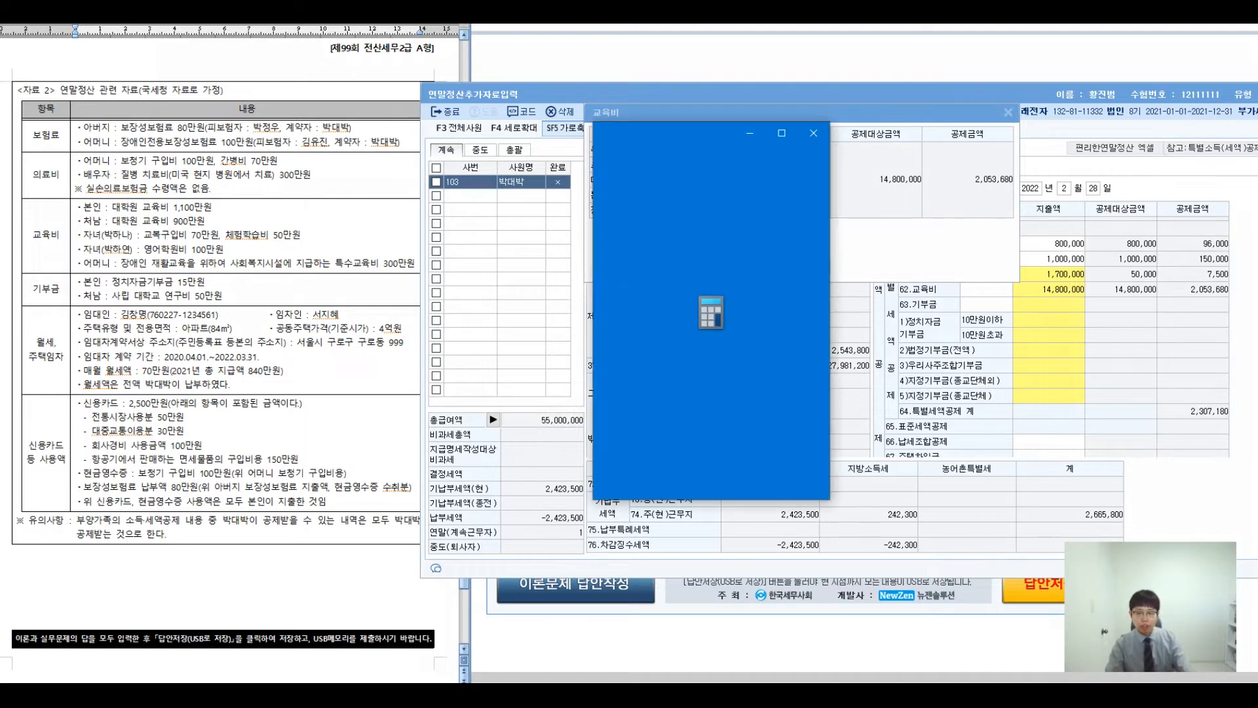
- Calculate 14,800,000 × 0.15 = 2,220,000 and compare it with the 2,053,680 education credit
text(14800000)
text(*)
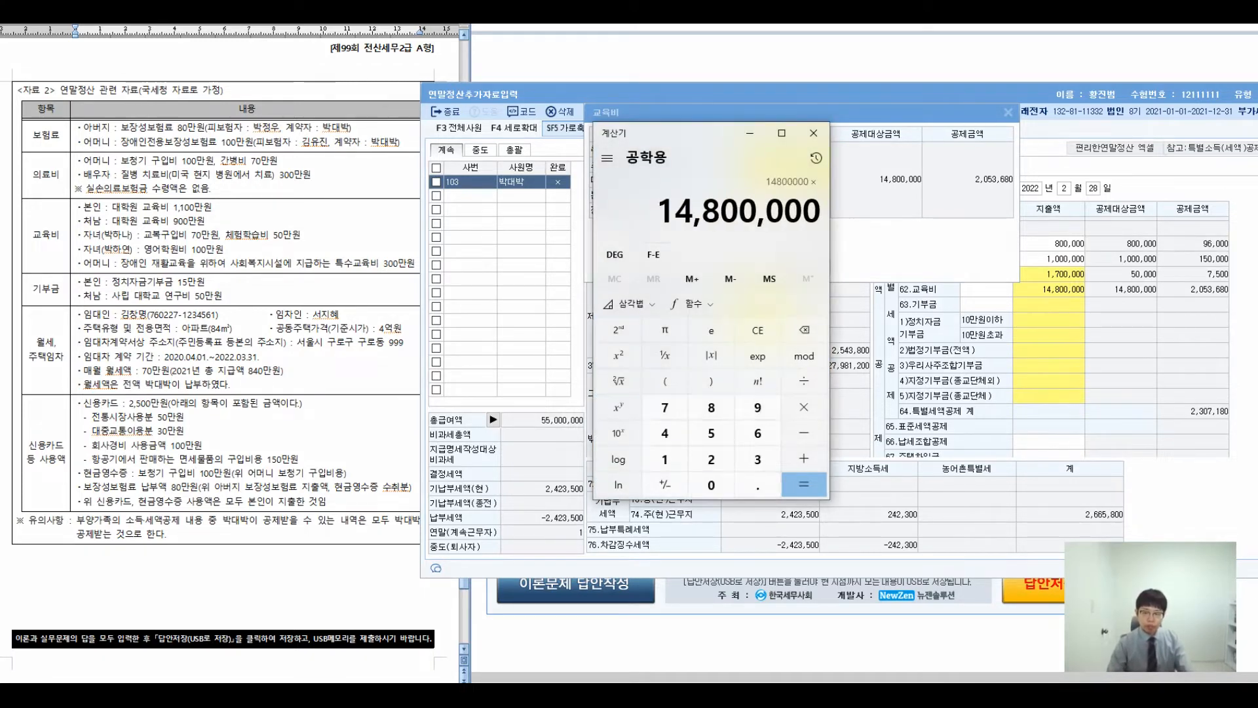
text(0.15)
key(Return)
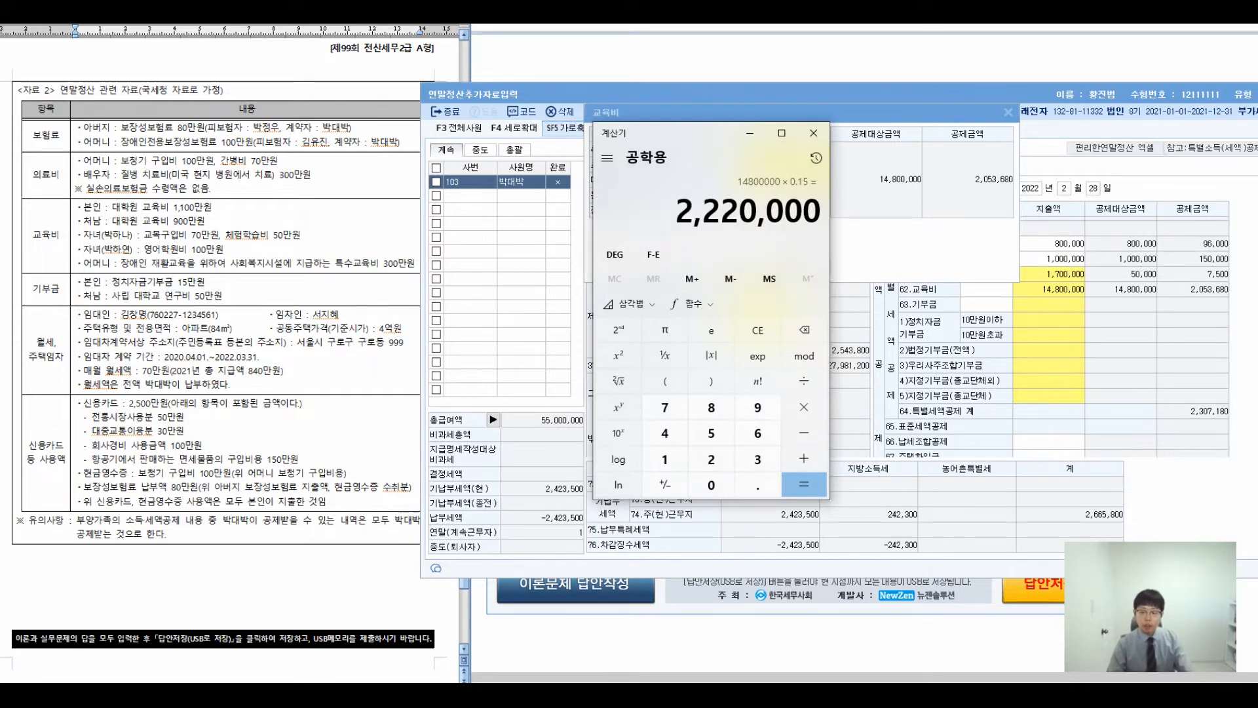
key(ctrl+2)
drag(955, 166, 1058, 204)
drag(646, 186, 872, 242)
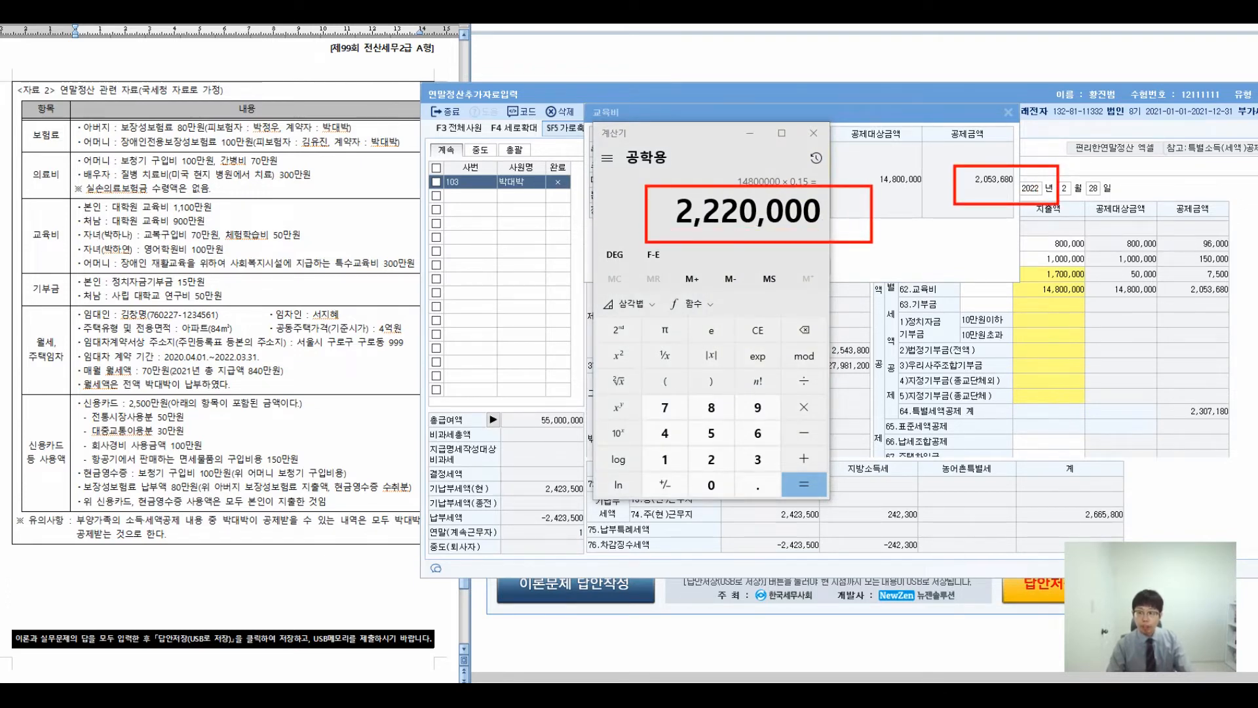
drag(879, 261, 1055, 500)
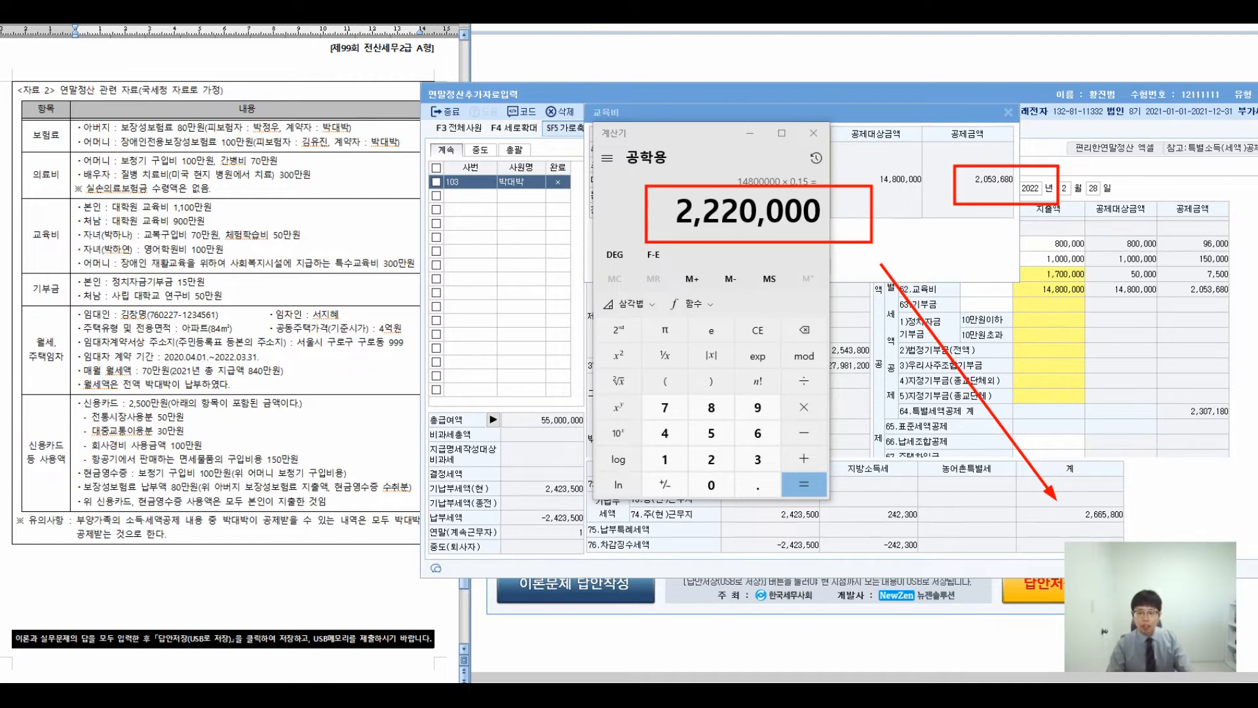
- Clear the markings and close Calculator and the 교육비 window
key(Escape)
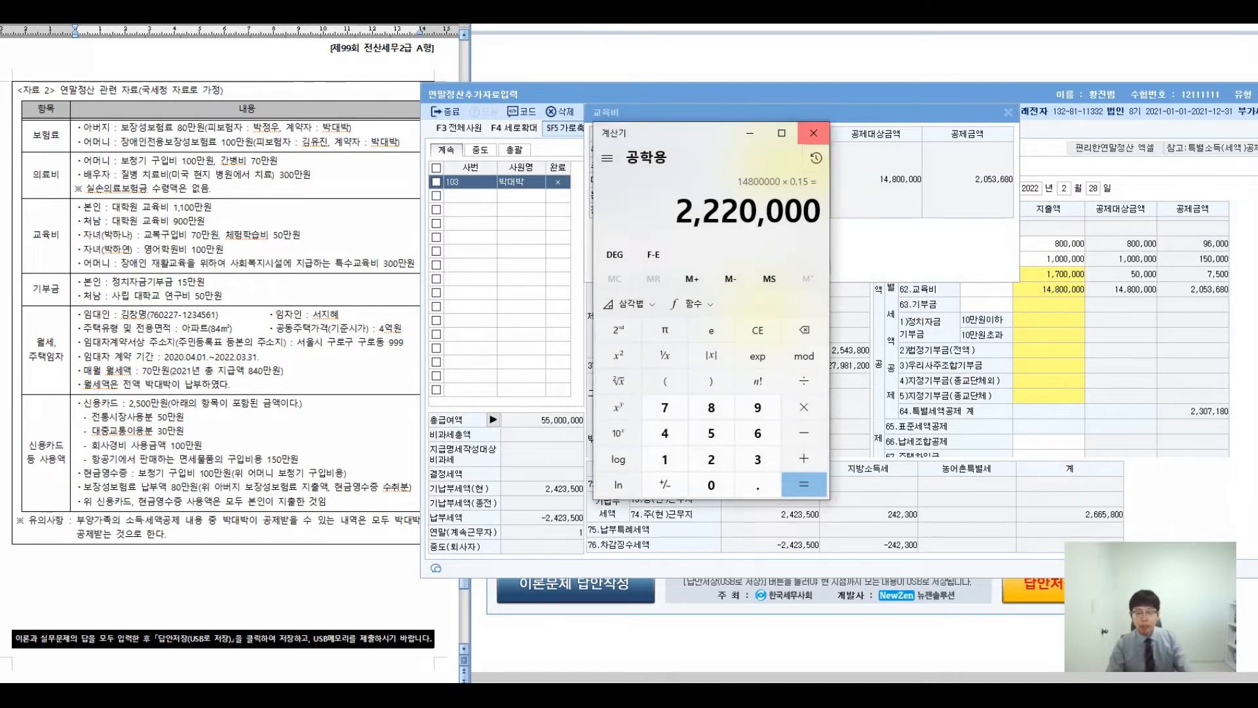
click(813, 133)
click(1008, 112)
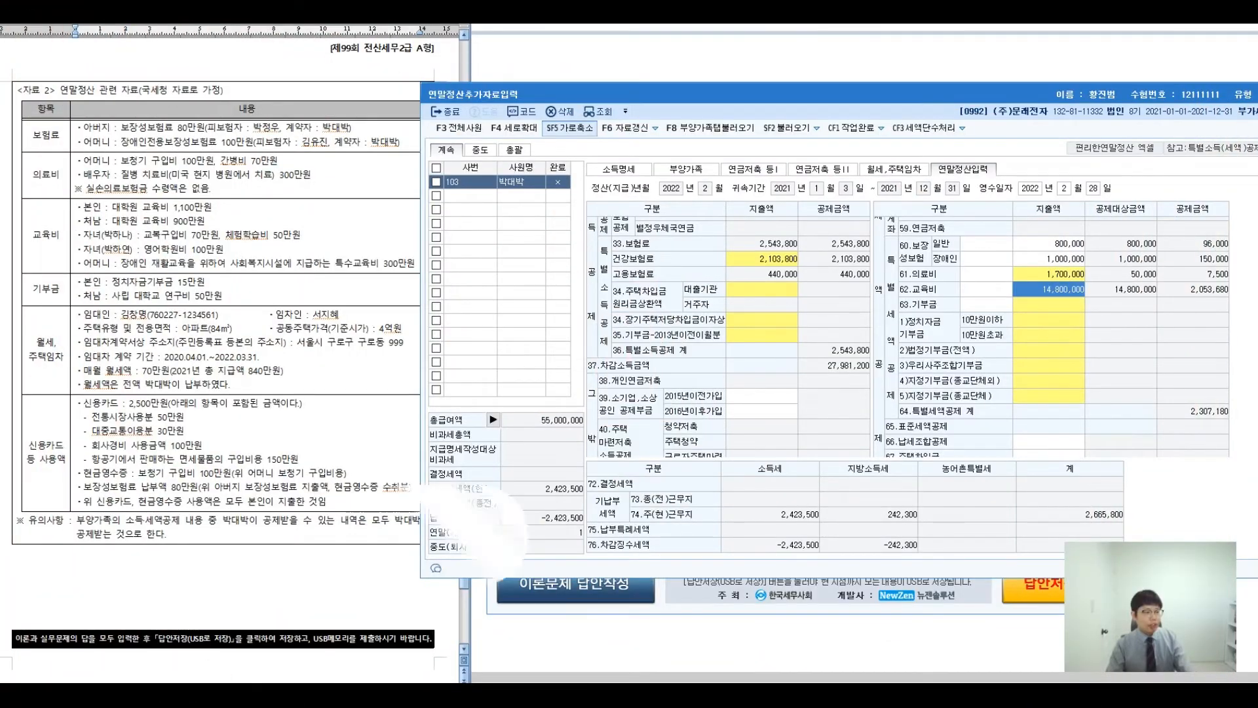
- Bring up the exam data sheet and annotate its education items and the year rule
click(47, 289)
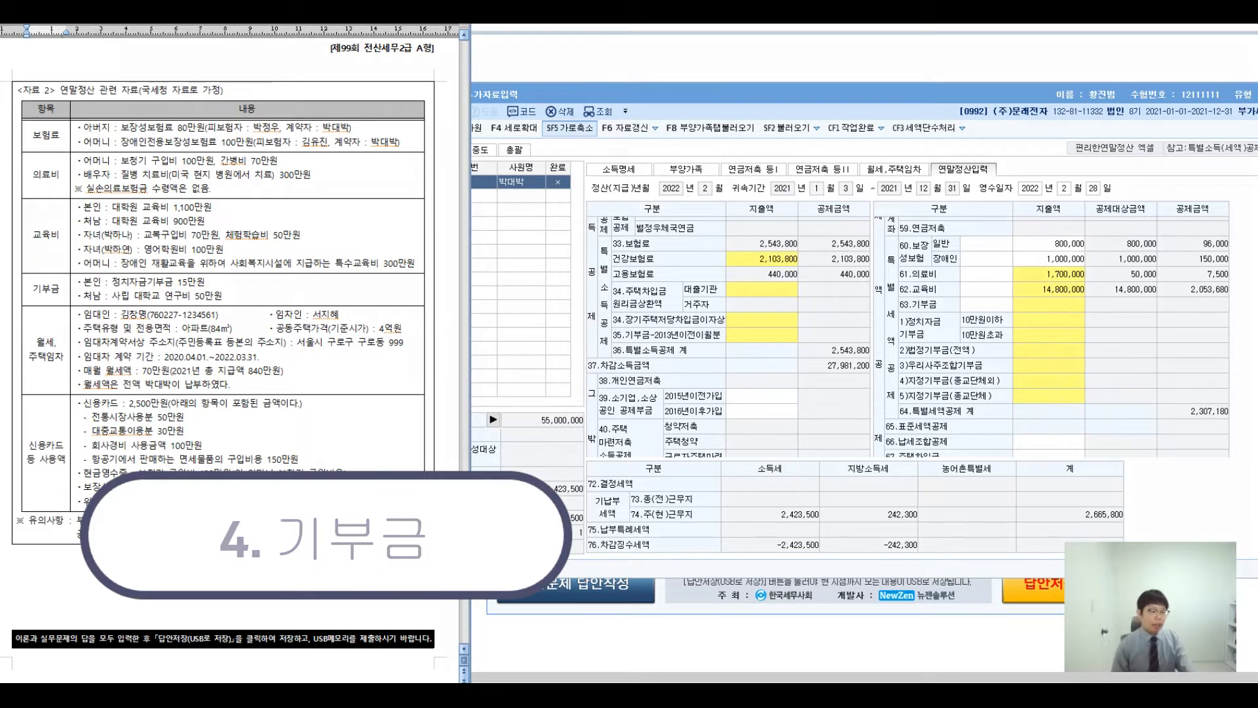
drag(233, 244, 222, 392)
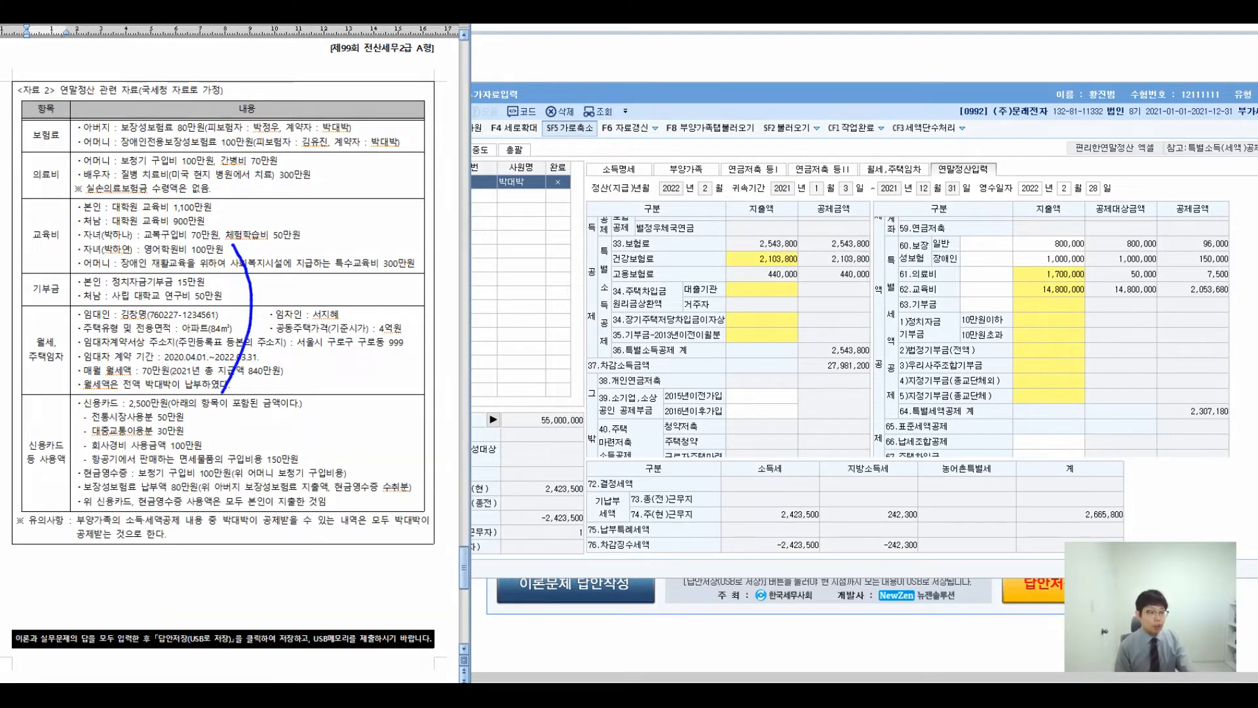
drag(269, 266, 456, 179)
mouse_move(518, 152)
mouse_down()
mouse_move(549, 160)
mouse_move(555, 216)
mouse_up()
mouse_move(569, 189)
mouse_down()
mouse_move(593, 198)
mouse_move(580, 172)
mouse_up()
drag(617, 141, 615, 218)
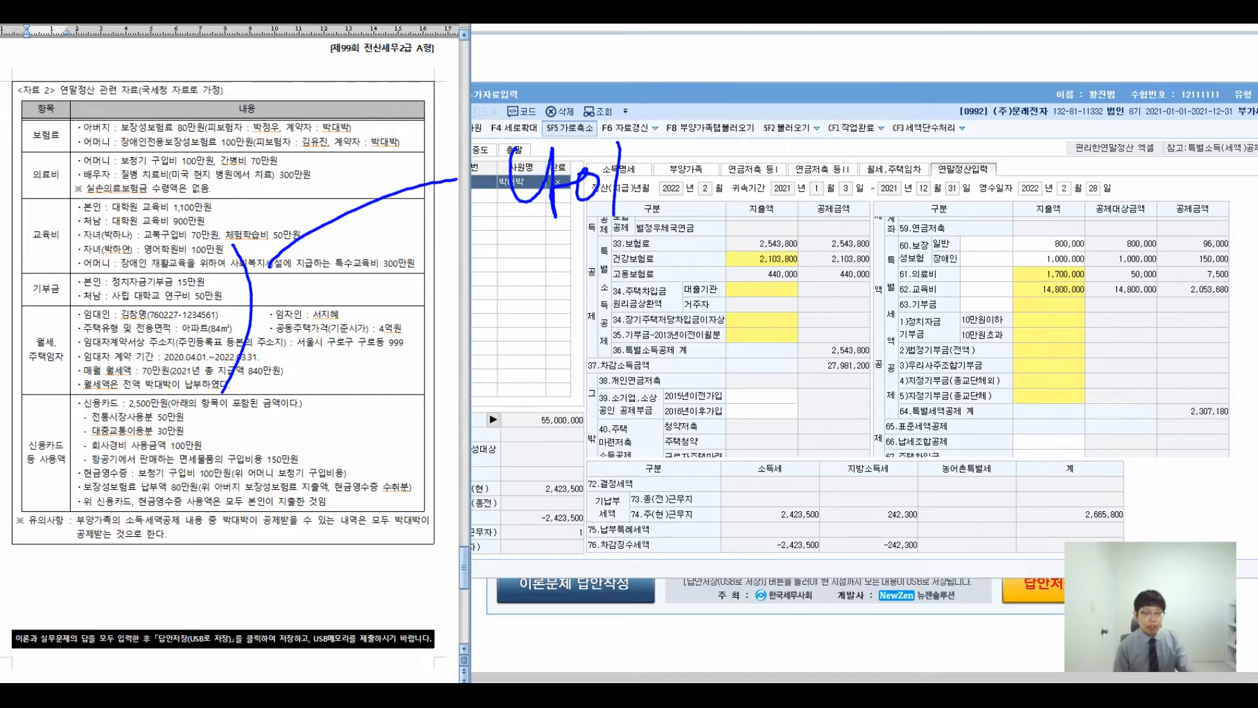
drag(704, 142, 659, 211)
drag(648, 160, 715, 240)
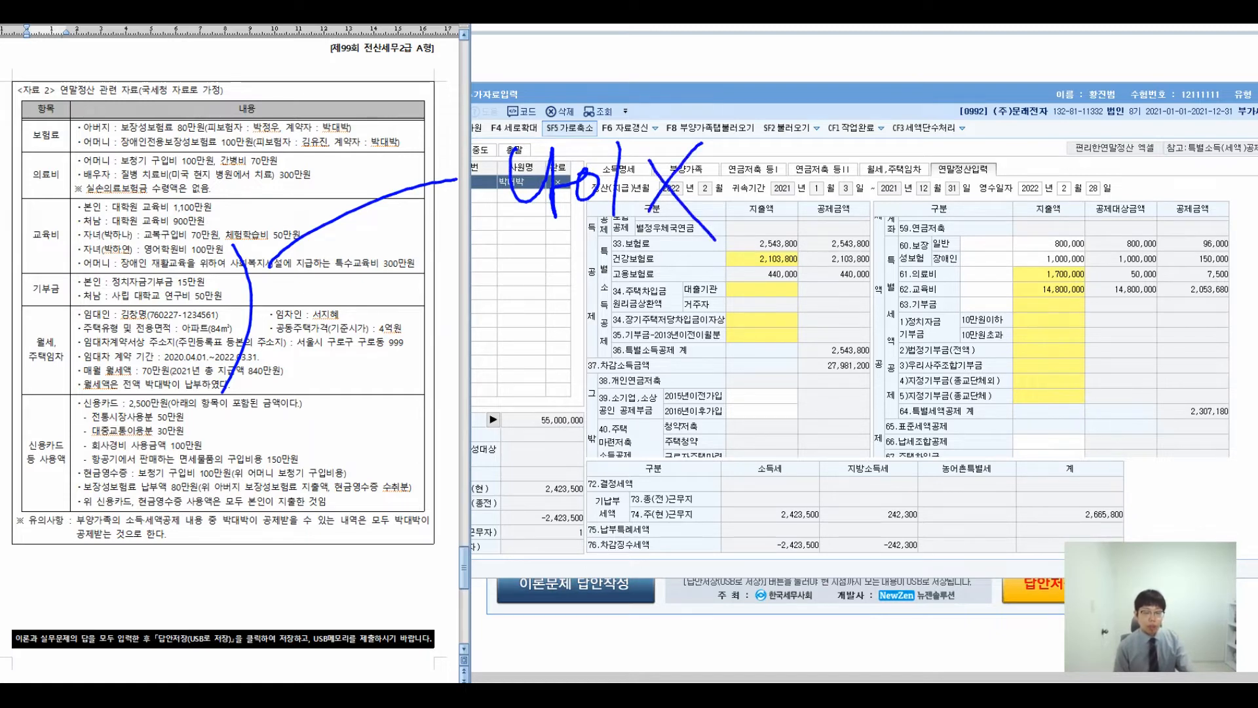
mouse_move(786, 135)
mouse_down()
mouse_move(776, 193)
mouse_move(828, 182)
mouse_up()
mouse_move(852, 157)
mouse_down()
mouse_move(872, 170)
mouse_move(851, 160)
mouse_up()
drag(895, 138, 896, 183)
drag(914, 137, 918, 196)
mouse_move(904, 154)
mouse_down()
mouse_move(942, 152)
mouse_move(958, 207)
mouse_up()
drag(528, 240, 565, 308)
drag(557, 261, 593, 289)
drag(565, 305, 601, 360)
mouse_move(685, 261)
mouse_down()
mouse_move(646, 279)
mouse_move(691, 259)
mouse_up()
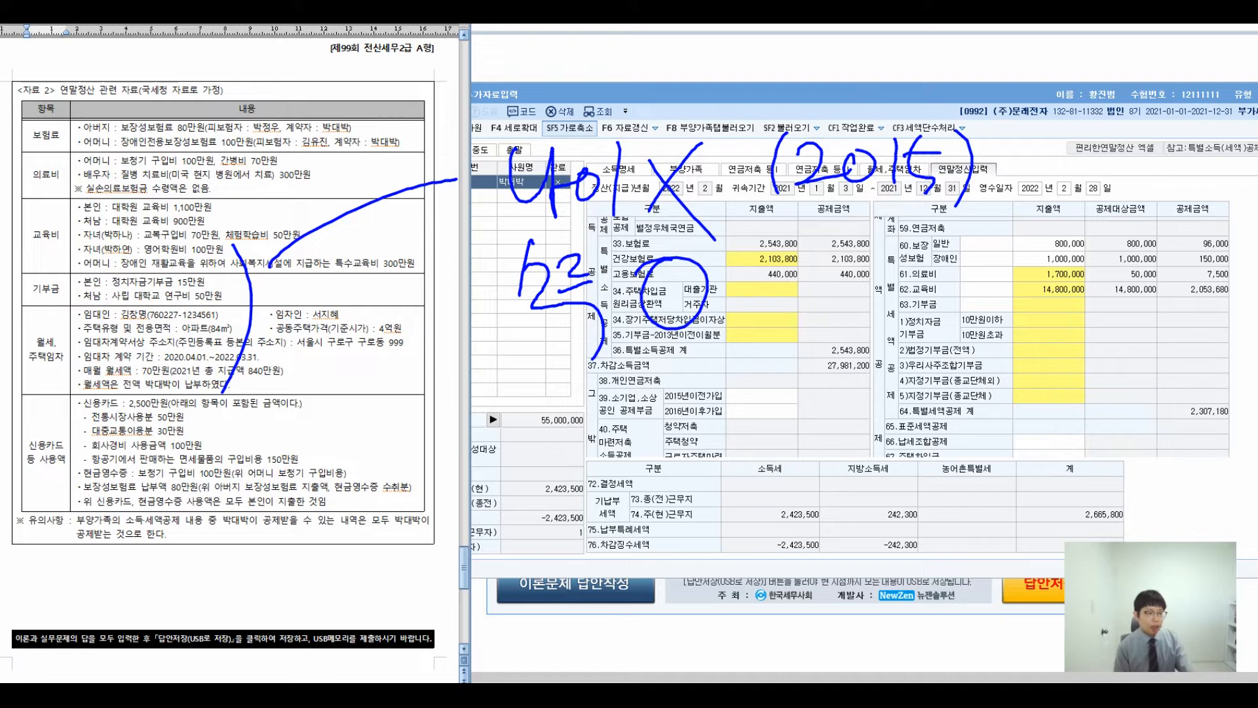
- Annotate the credit card deduction rows and income tax figures with deduction notes
mouse_move(142, 301)
mouse_down()
mouse_move(379, 459)
mouse_move(359, 458)
mouse_up()
mouse_move(474, 420)
mouse_down()
mouse_move(521, 429)
mouse_move(586, 471)
mouse_up()
drag(596, 426, 598, 506)
drag(658, 430, 626, 498)
drag(619, 439, 682, 508)
mouse_move(811, 432)
mouse_down()
mouse_move(782, 482)
mouse_move(830, 487)
mouse_up()
drag(829, 429, 857, 462)
drag(858, 467, 852, 548)
mouse_move(662, 430)
mouse_down()
mouse_move(714, 453)
mouse_move(606, 488)
mouse_up()
drag(966, 410, 918, 488)
drag(913, 445, 983, 503)
drag(1008, 452, 1090, 452)
drag(1104, 409, 1119, 444)
mouse_move(1123, 475)
mouse_down()
mouse_move(1106, 491)
mouse_move(1137, 486)
mouse_up()
mouse_move(1127, 431)
mouse_down()
mouse_move(1144, 479)
mouse_move(1170, 488)
mouse_up()
mouse_move(1187, 422)
mouse_down()
mouse_move(1194, 514)
mouse_move(1205, 514)
mouse_up()
drag(1231, 426, 1223, 429)
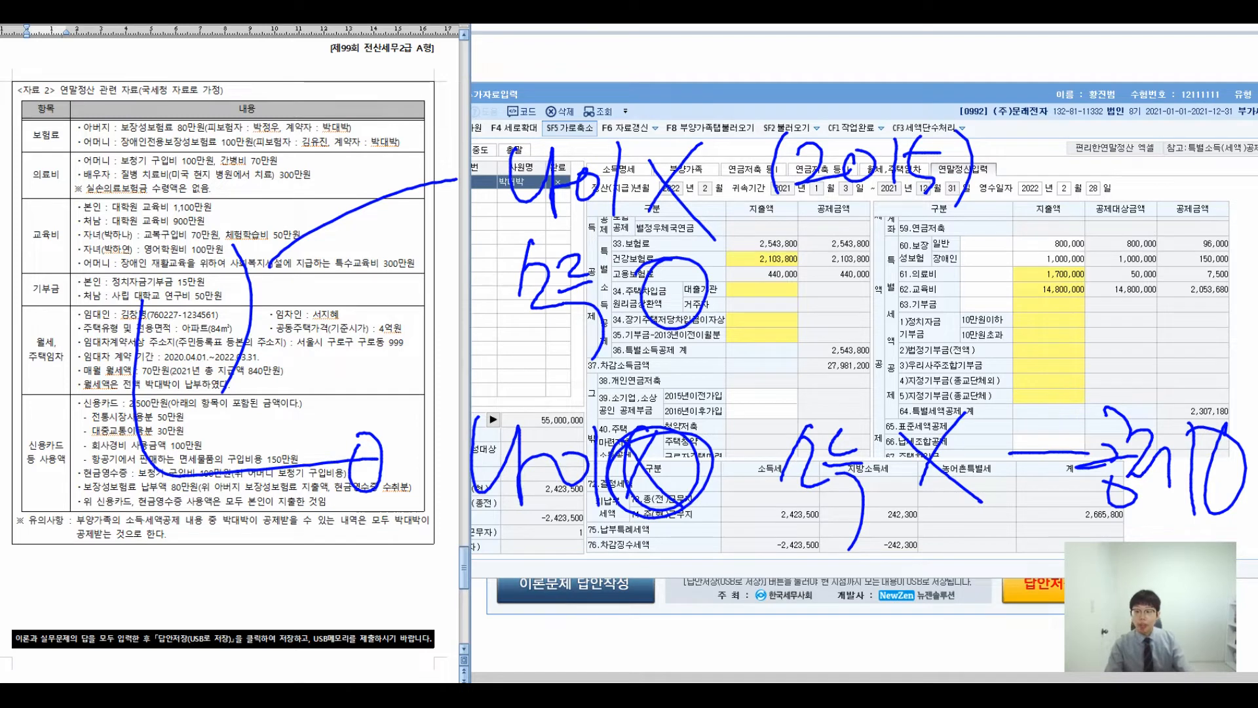
- Clear the notes and open the 63.기부금 donation breakdown on the settlement form
key(Escape)
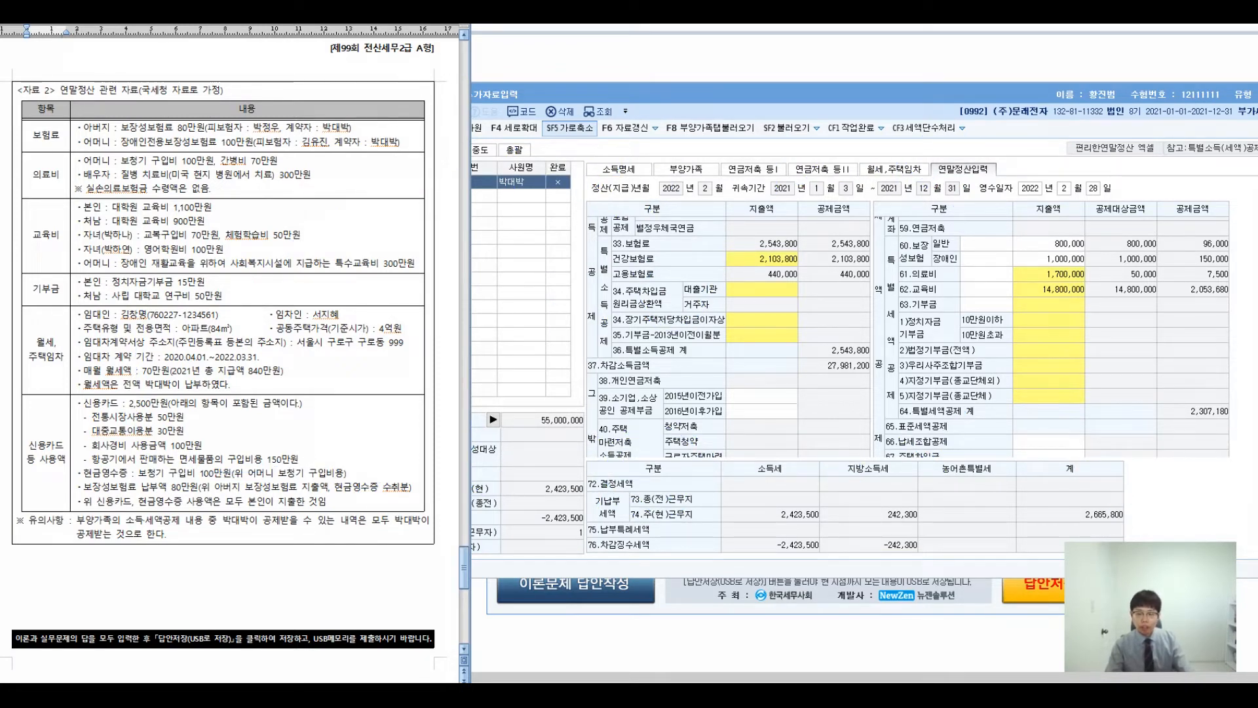
click(1049, 319)
double_click(1049, 304)
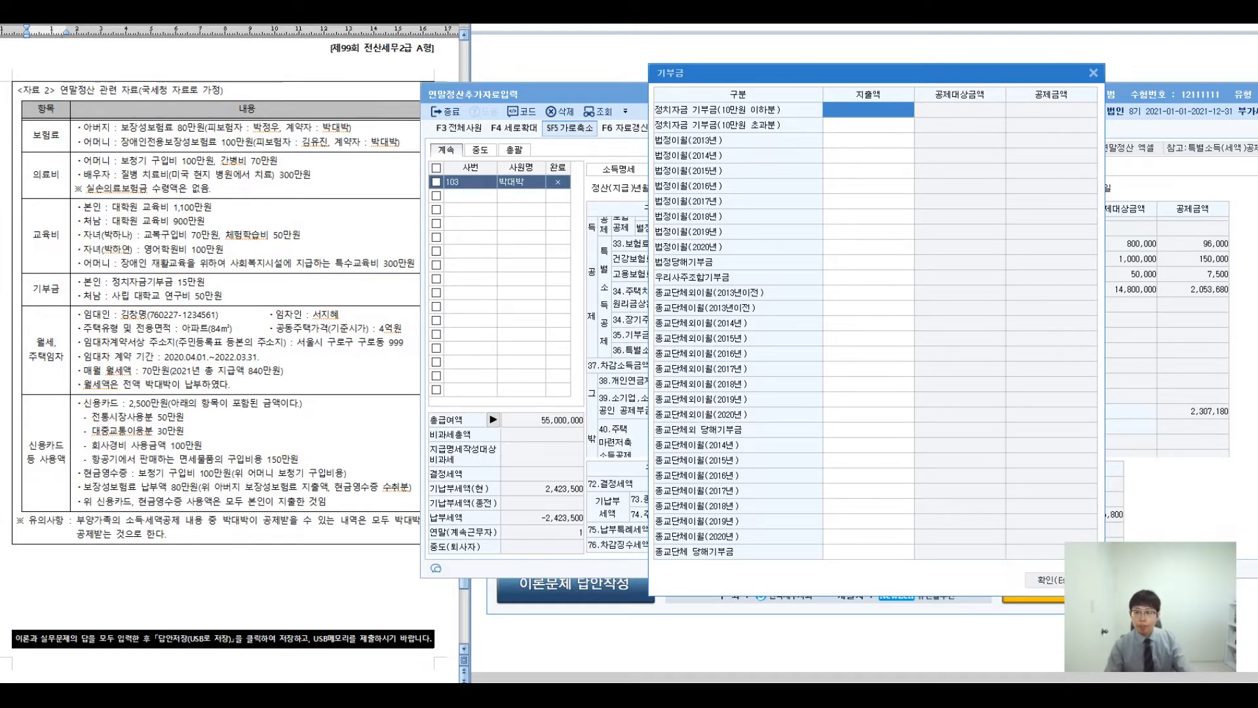
- Enter political-fund donations of 100,000 and 50,000 in the two 정치자금 rows
key(ctrl+2)
drag(651, 97, 1101, 136)
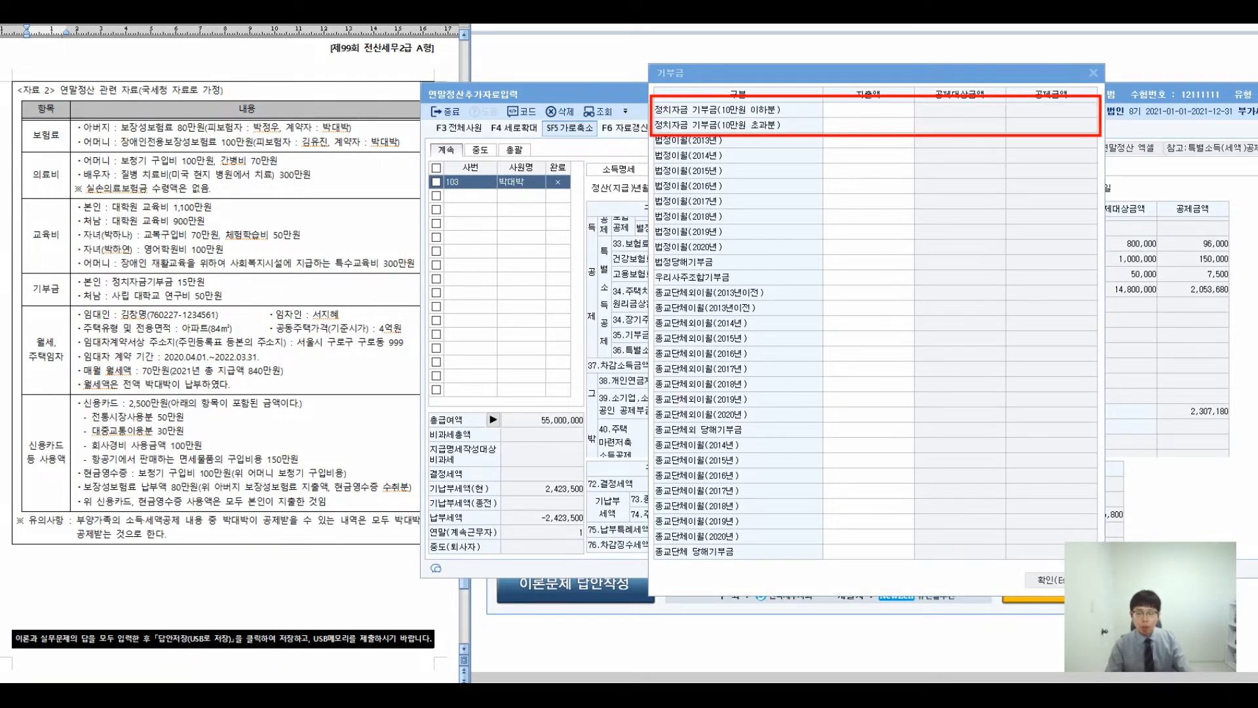
click(868, 109)
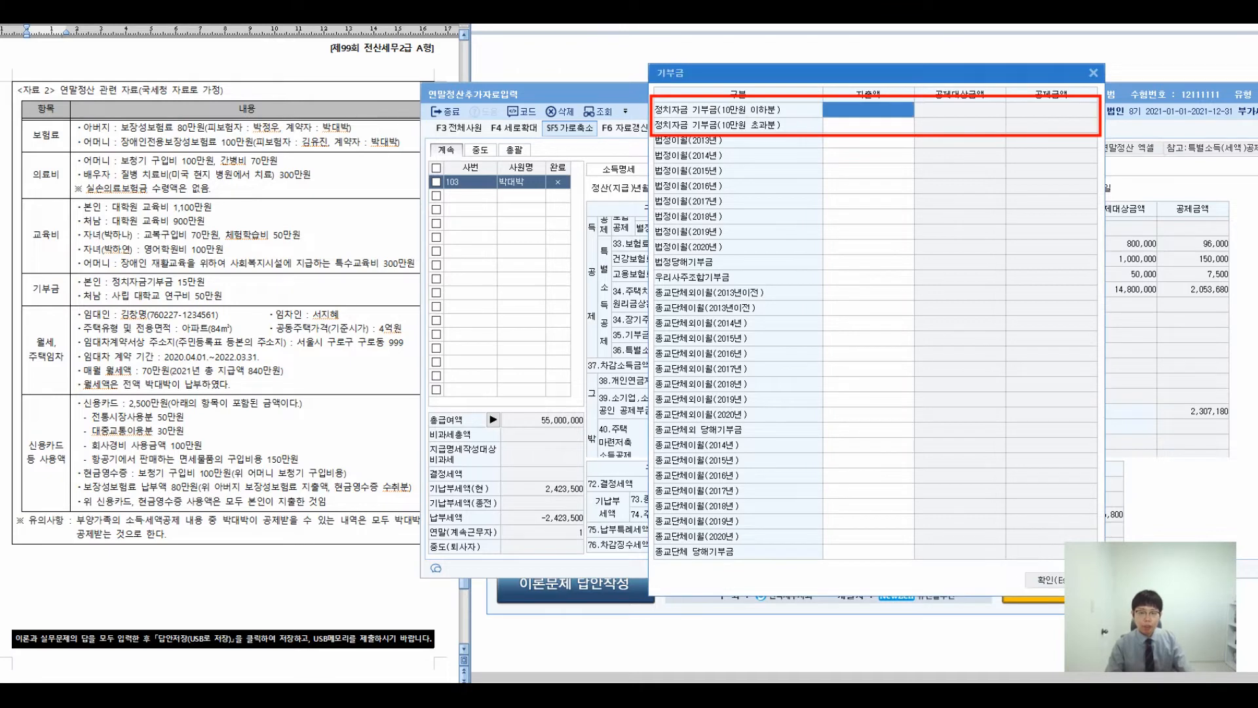
text(1000000)
click(912, 124)
key(Return)
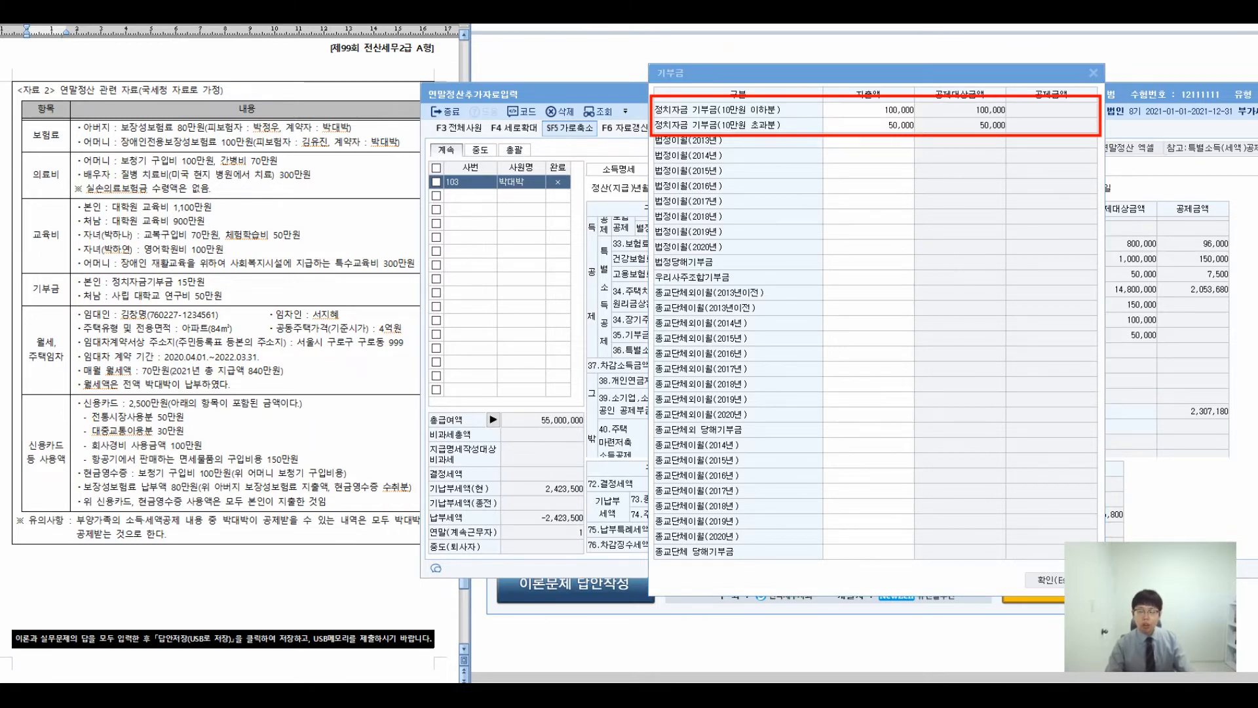
- Annotate the screen noting that only the employee's own donations count
drag(776, 183, 768, 164)
drag(896, 167, 891, 213)
mouse_move(914, 167)
mouse_down()
mouse_move(898, 221)
mouse_move(928, 236)
mouse_up()
drag(935, 190, 951, 221)
drag(932, 230, 960, 238)
drag(955, 192, 965, 223)
mouse_move(975, 181)
mouse_down()
mouse_move(969, 245)
mouse_move(983, 243)
mouse_up()
drag(993, 190, 1035, 250)
mouse_move(1038, 200)
mouse_down()
mouse_move(1053, 228)
mouse_move(1079, 207)
mouse_up()
drag(1071, 227, 1122, 251)
drag(837, 290, 1137, 276)
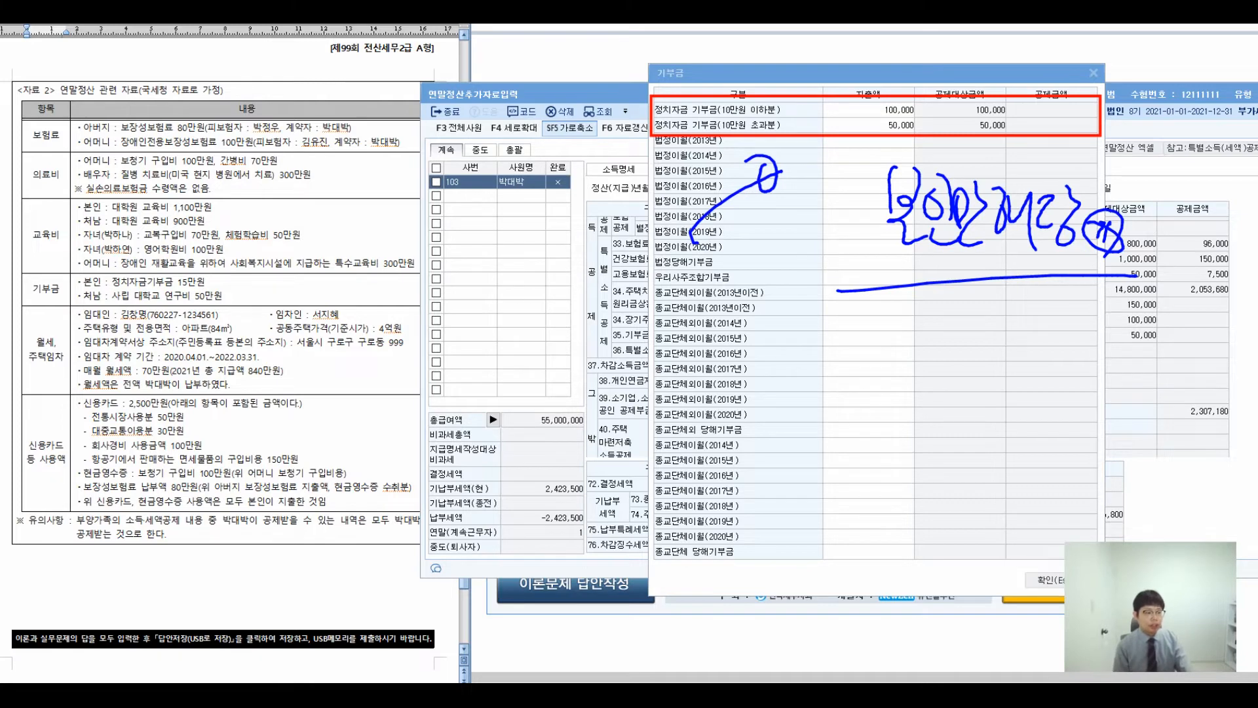
- Mark the 50만원 university research donation as a statutory donation
mouse_move(229, 277)
mouse_down()
mouse_move(252, 314)
mouse_move(234, 362)
mouse_up()
mouse_move(307, 302)
mouse_down()
mouse_move(639, 260)
mouse_move(583, 295)
mouse_up()
drag(408, 321, 414, 376)
mouse_move(423, 340)
mouse_down()
mouse_move(462, 380)
mouse_move(462, 413)
mouse_up()
drag(469, 351, 542, 396)
drag(561, 381, 554, 404)
drag(575, 365, 563, 421)
drag(543, 380, 579, 445)
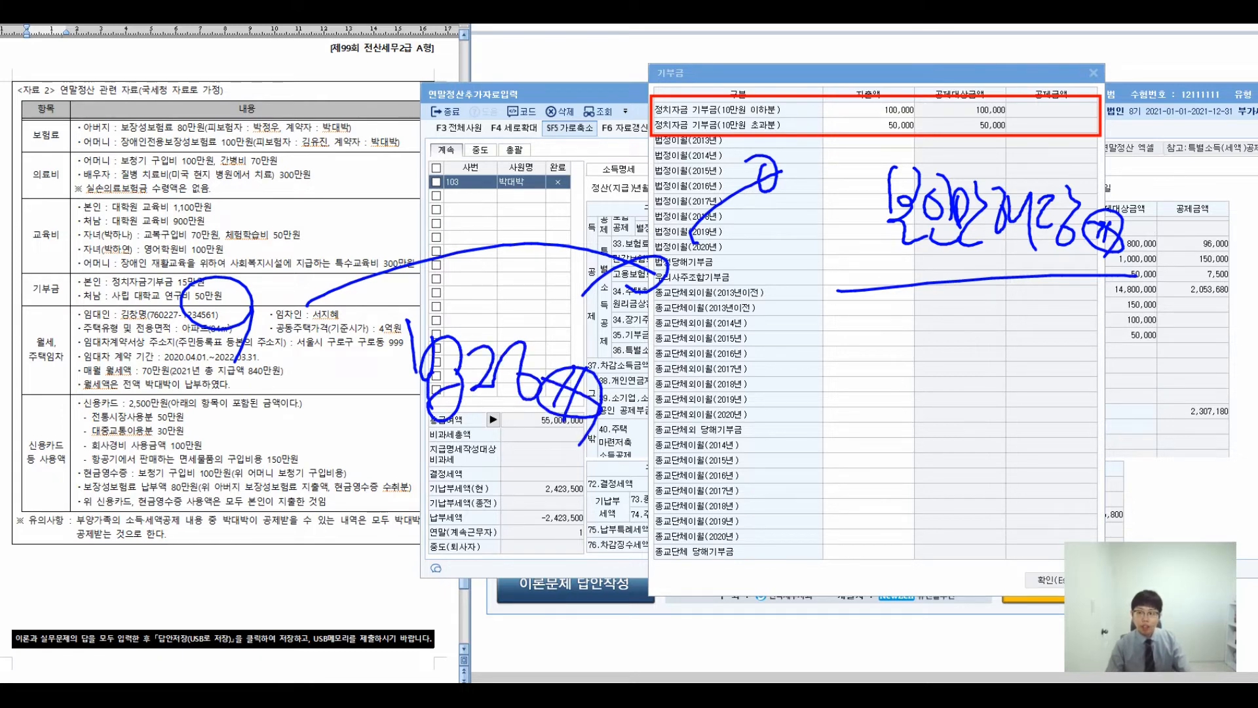
- Enter 500,000 as the 법정당해기부금 amount
key(Escape)
click(869, 262)
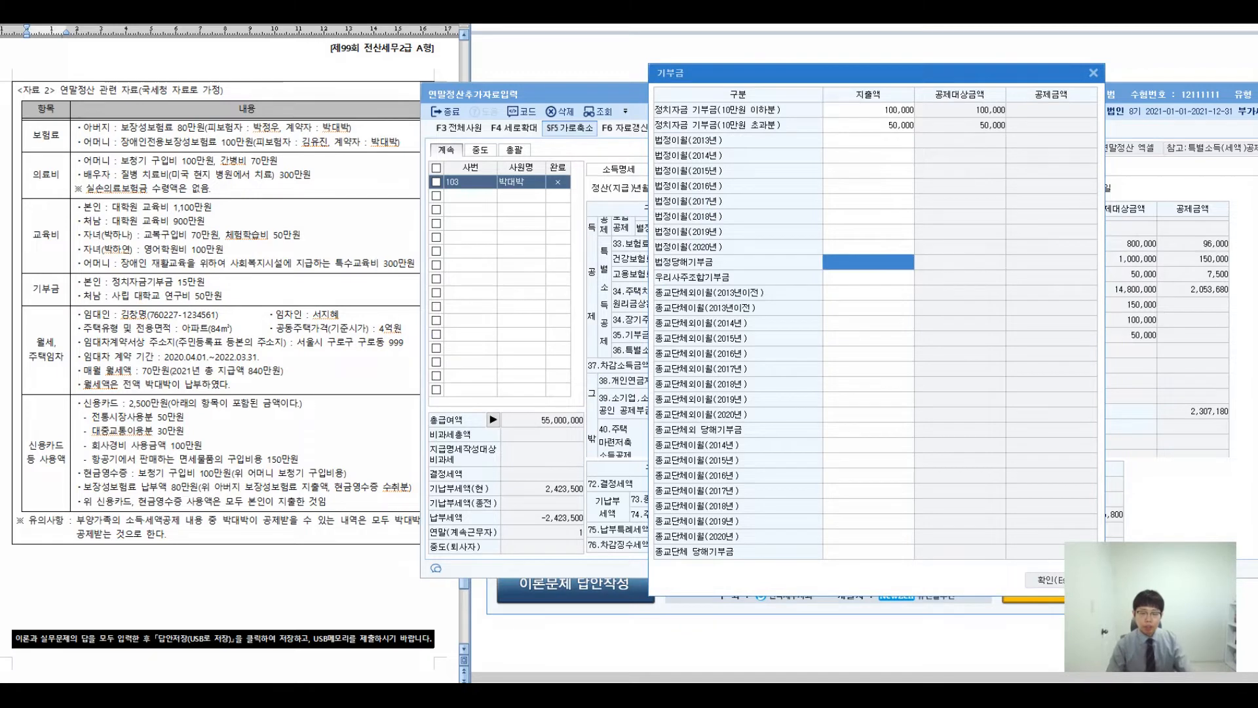
text(500000)
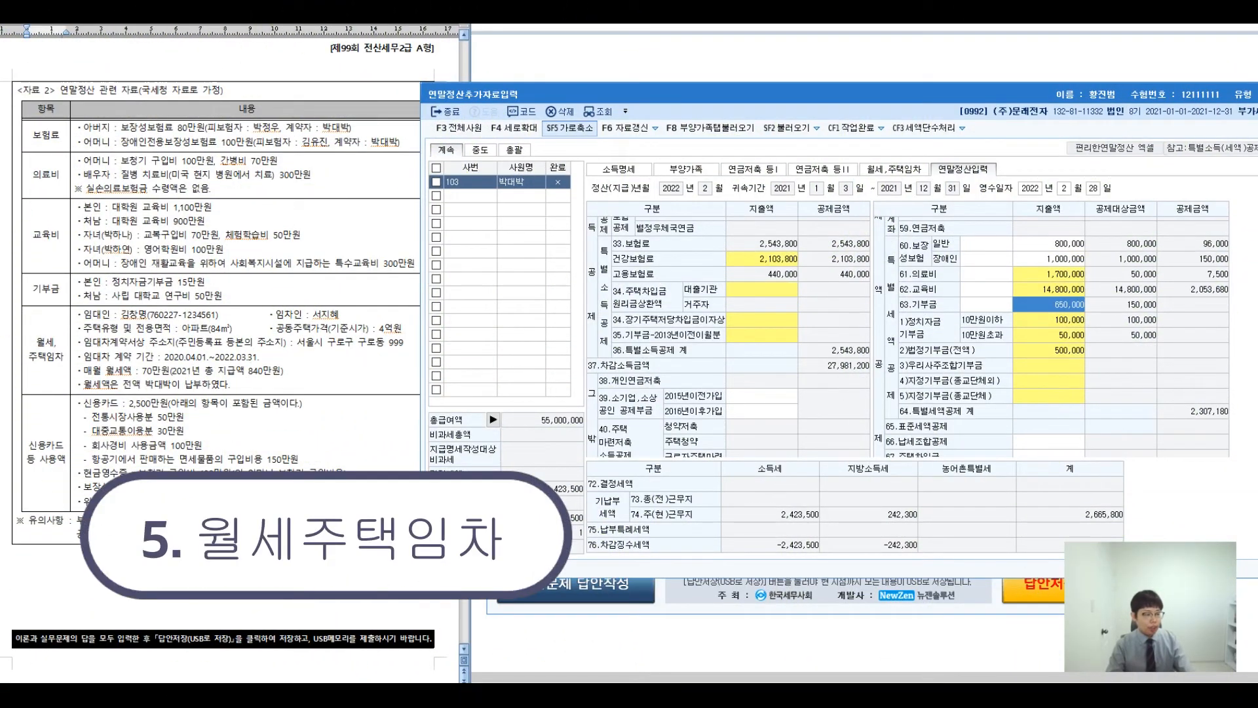
click(285, 371)
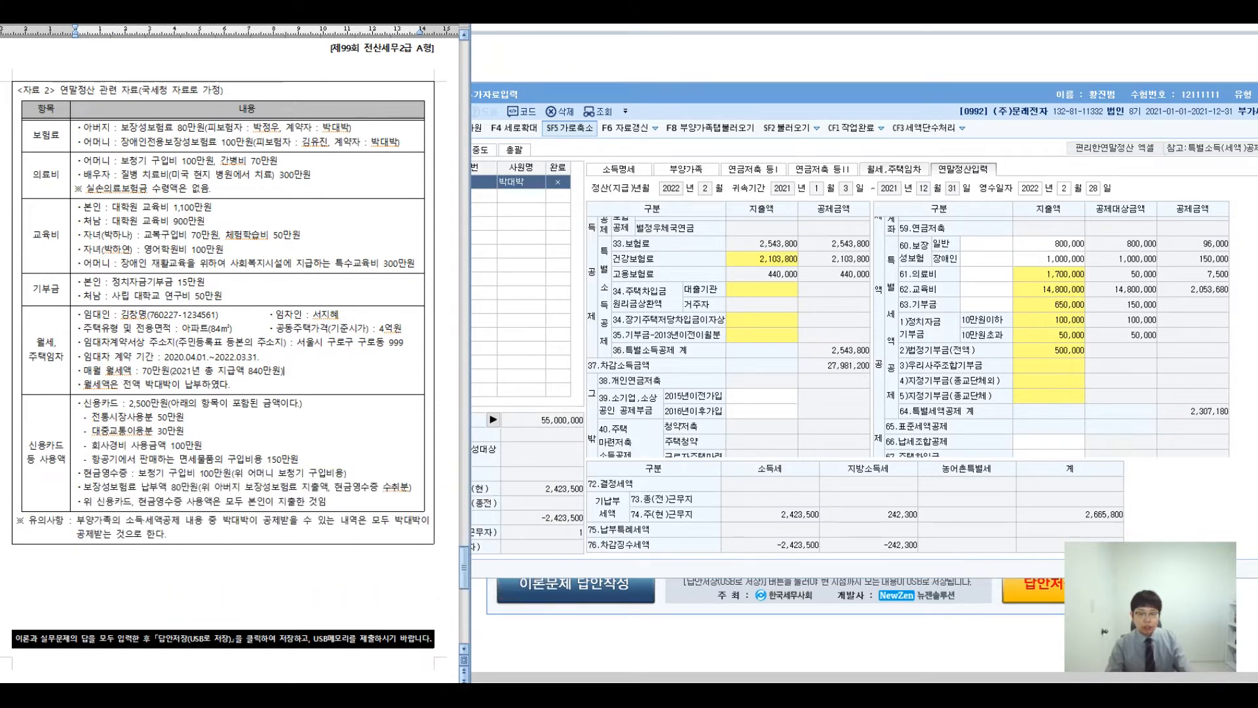
- Switch to the 월세,주택임차 tab and check the tenant line in the brief
click(894, 169)
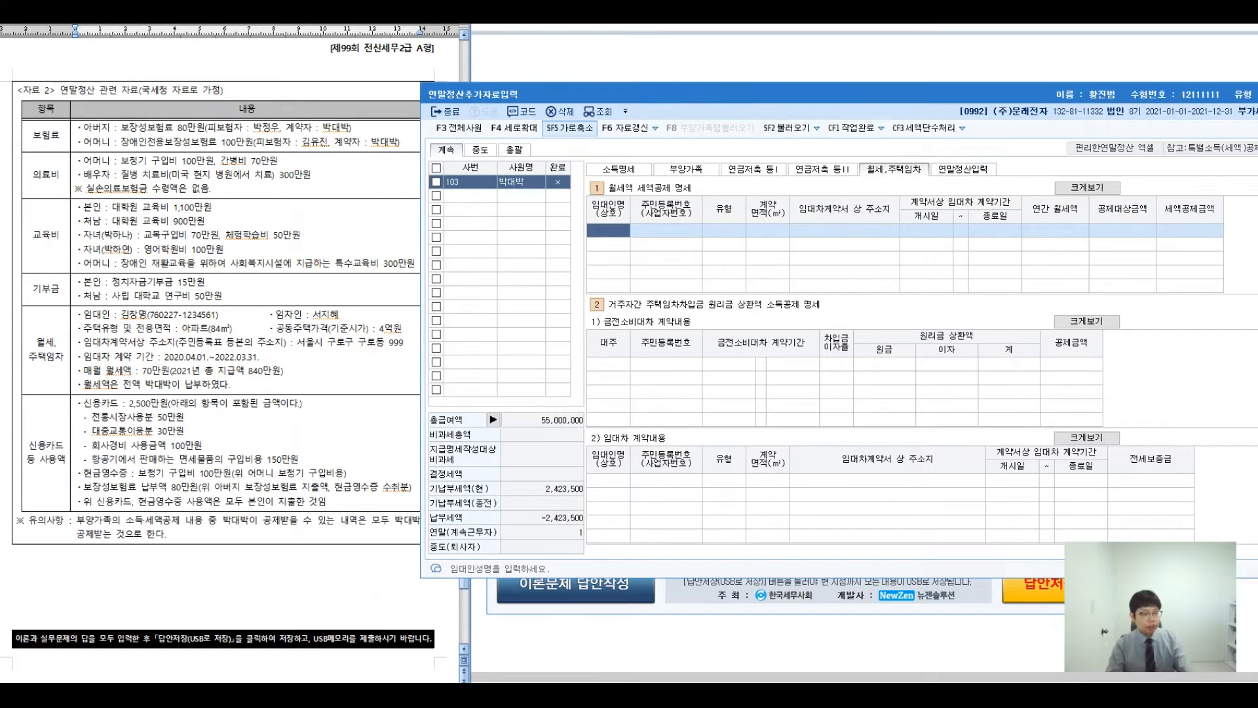
drag(275, 315, 339, 315)
click(340, 316)
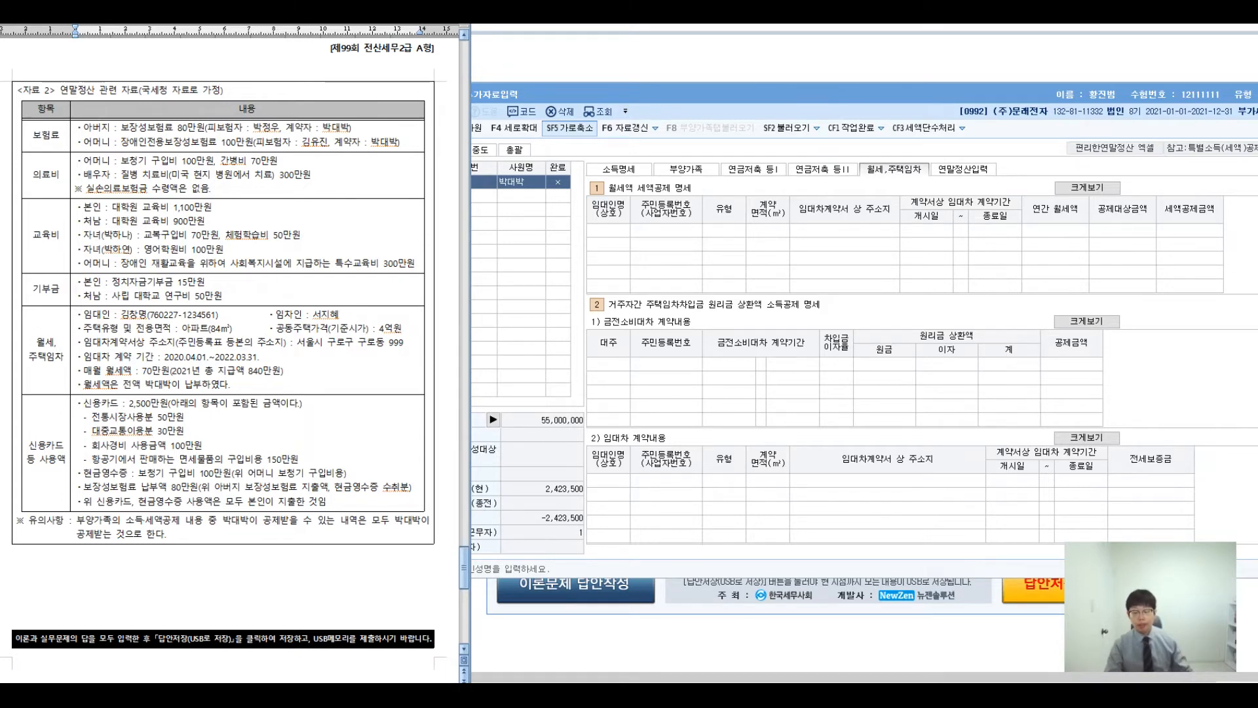
click(608, 231)
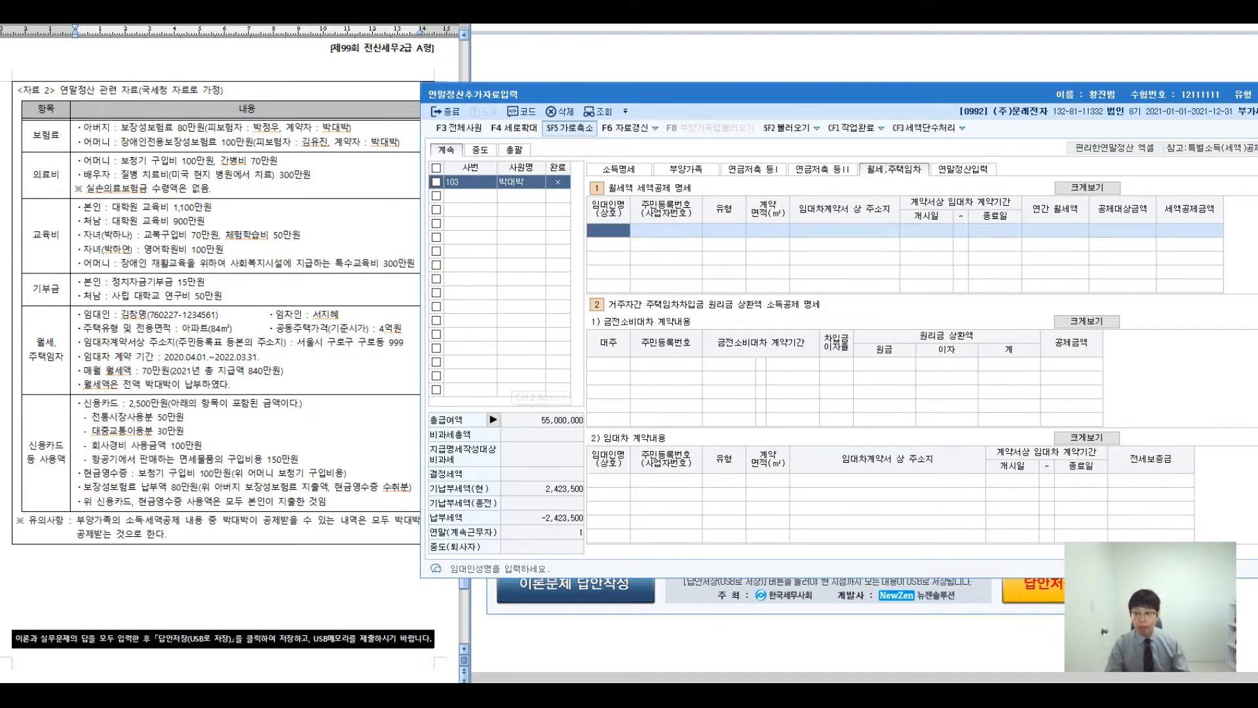
- Annotate the screen explaining the tenant versus landlord roles for the rent table
key(ctrl+2)
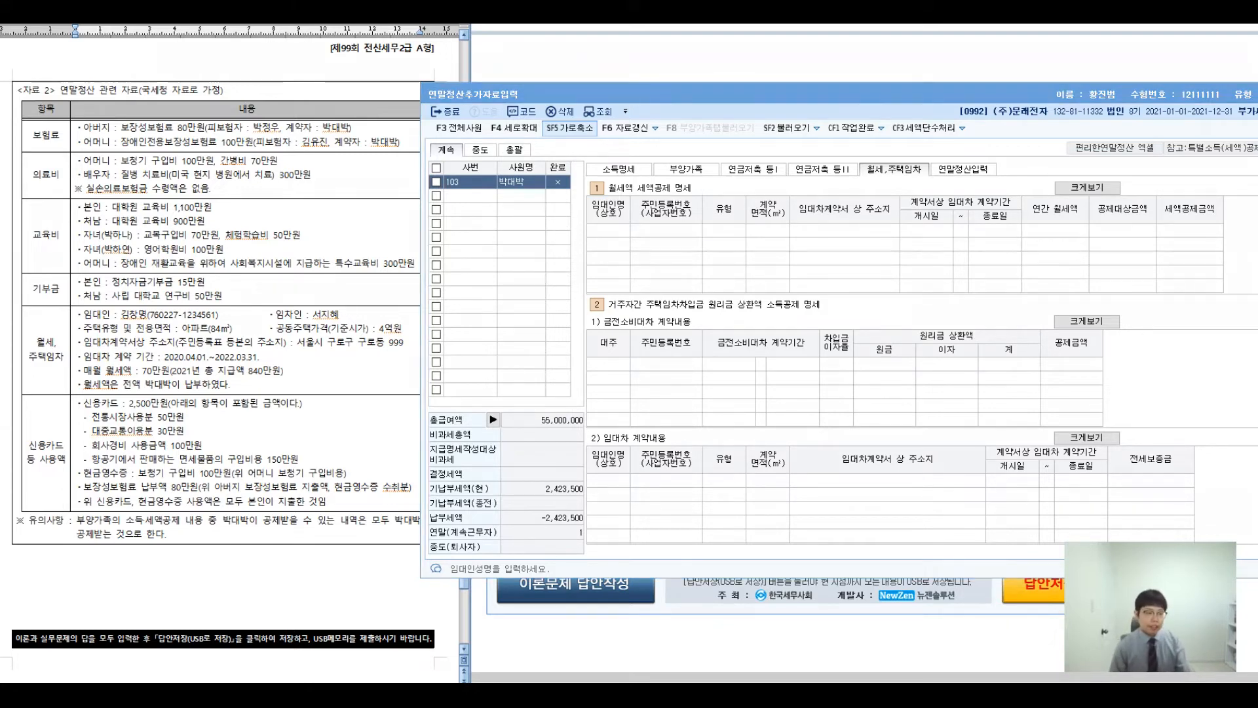
mouse_move(338, 319)
mouse_down()
mouse_move(348, 285)
mouse_move(339, 344)
mouse_up()
mouse_move(330, 265)
mouse_down()
mouse_move(408, 205)
mouse_move(465, 191)
mouse_move(490, 229)
mouse_up()
mouse_move(487, 196)
mouse_down()
mouse_move(493, 252)
mouse_move(524, 233)
mouse_up()
mouse_move(528, 194)
mouse_down()
mouse_move(531, 262)
mouse_move(573, 231)
mouse_up()
drag(577, 191, 578, 263)
drag(587, 230, 646, 222)
mouse_move(658, 197)
mouse_down()
mouse_move(664, 241)
mouse_move(700, 239)
mouse_up()
mouse_move(696, 236)
mouse_down()
mouse_move(733, 220)
mouse_move(792, 224)
mouse_up()
mouse_move(610, 267)
mouse_down()
mouse_move(598, 354)
mouse_move(618, 347)
mouse_up()
mouse_move(508, 393)
mouse_down()
mouse_move(518, 423)
mouse_move(553, 419)
mouse_up()
drag(528, 426, 551, 452)
drag(559, 401, 587, 466)
- Note who pays the rent and where no deduction applies, then select the first 임대인명 cell
drag(605, 424, 637, 419)
mouse_move(672, 398)
mouse_down()
mouse_move(676, 433)
mouse_move(712, 427)
mouse_move(726, 460)
mouse_up()
drag(726, 410, 764, 456)
drag(774, 418, 777, 438)
drag(789, 409, 823, 439)
drag(809, 384, 816, 488)
drag(897, 225, 911, 417)
drag(969, 309, 1003, 338)
drag(990, 353, 984, 374)
mouse_move(1002, 328)
mouse_down()
mouse_move(1031, 354)
mouse_move(1043, 399)
mouse_up()
mouse_move(1091, 321)
mouse_down()
mouse_move(1075, 367)
mouse_move(1088, 332)
mouse_up()
mouse_move(943, 394)
mouse_down()
mouse_move(1022, 285)
mouse_move(1080, 424)
mouse_up()
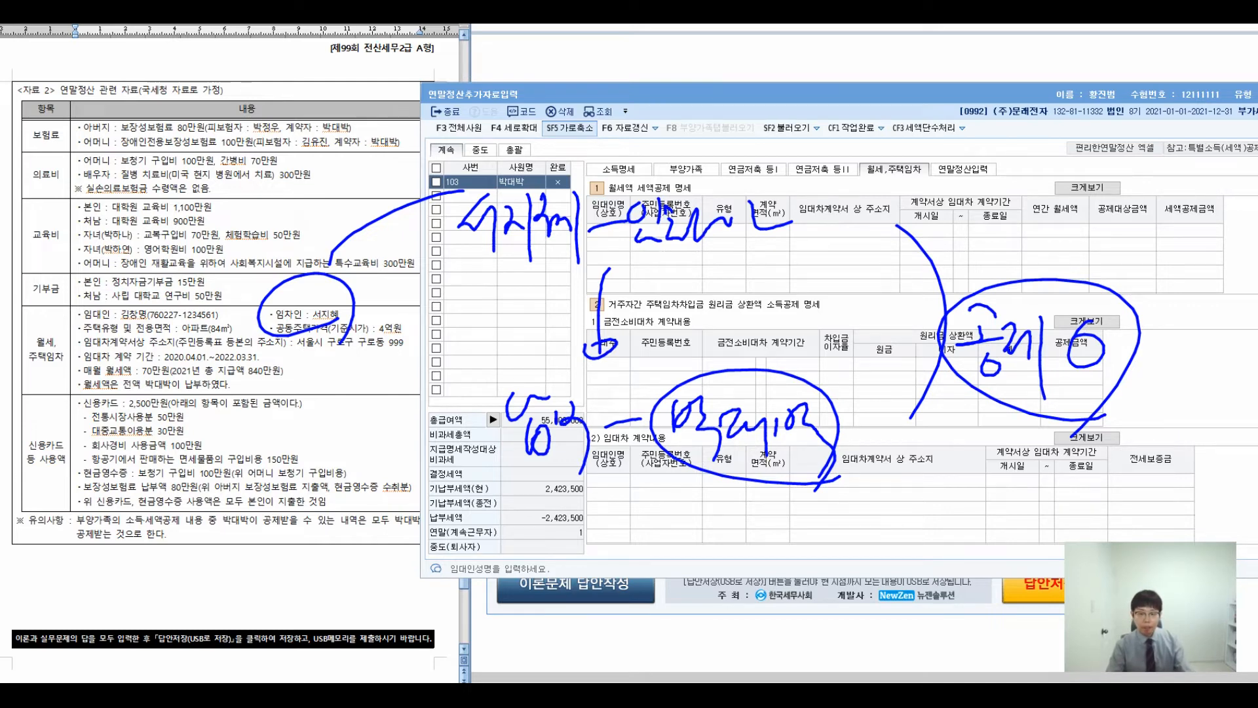
key(Escape)
click(603, 230)
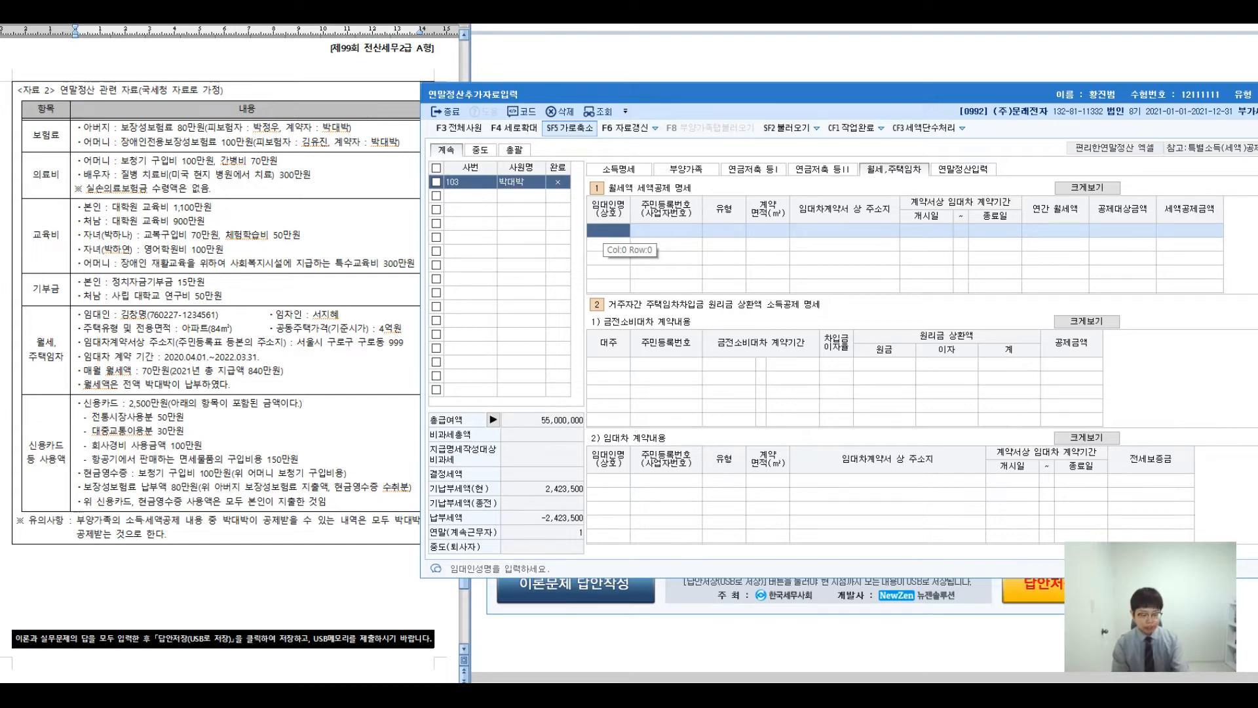
- Enter the landlord's name, registration number, apartment housing type, 84㎡ area and lease address
key(Return)
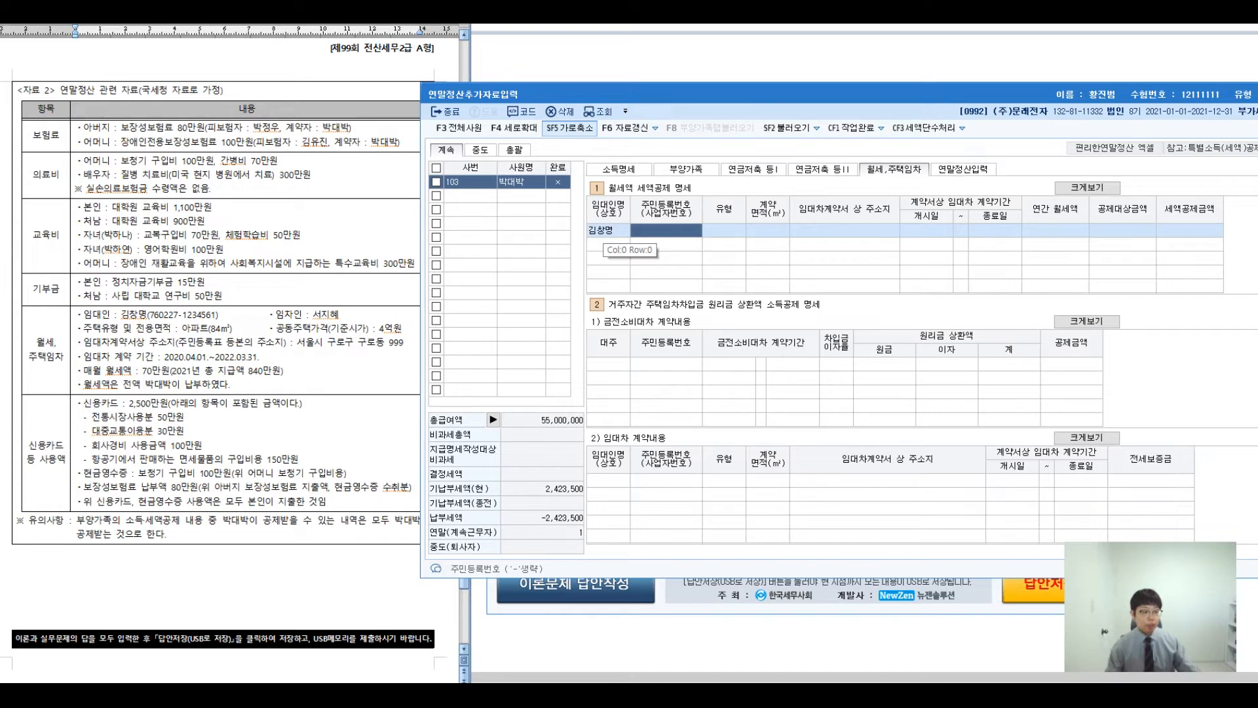
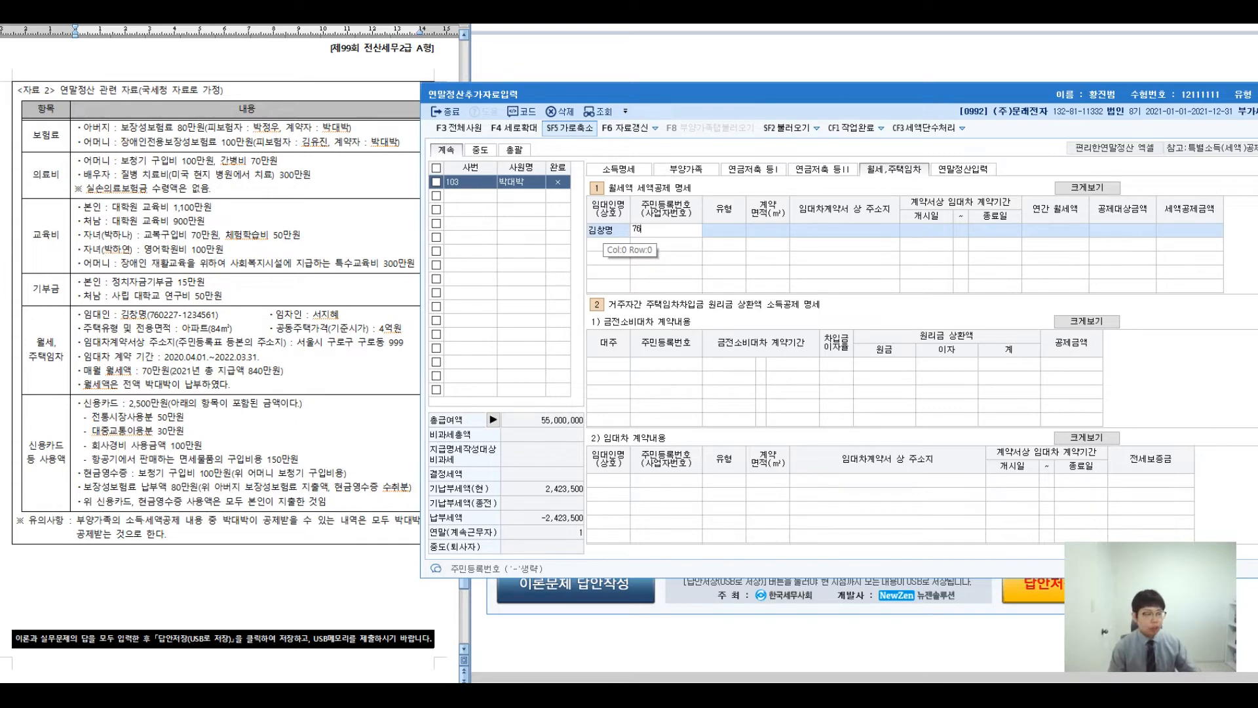
key(Return)
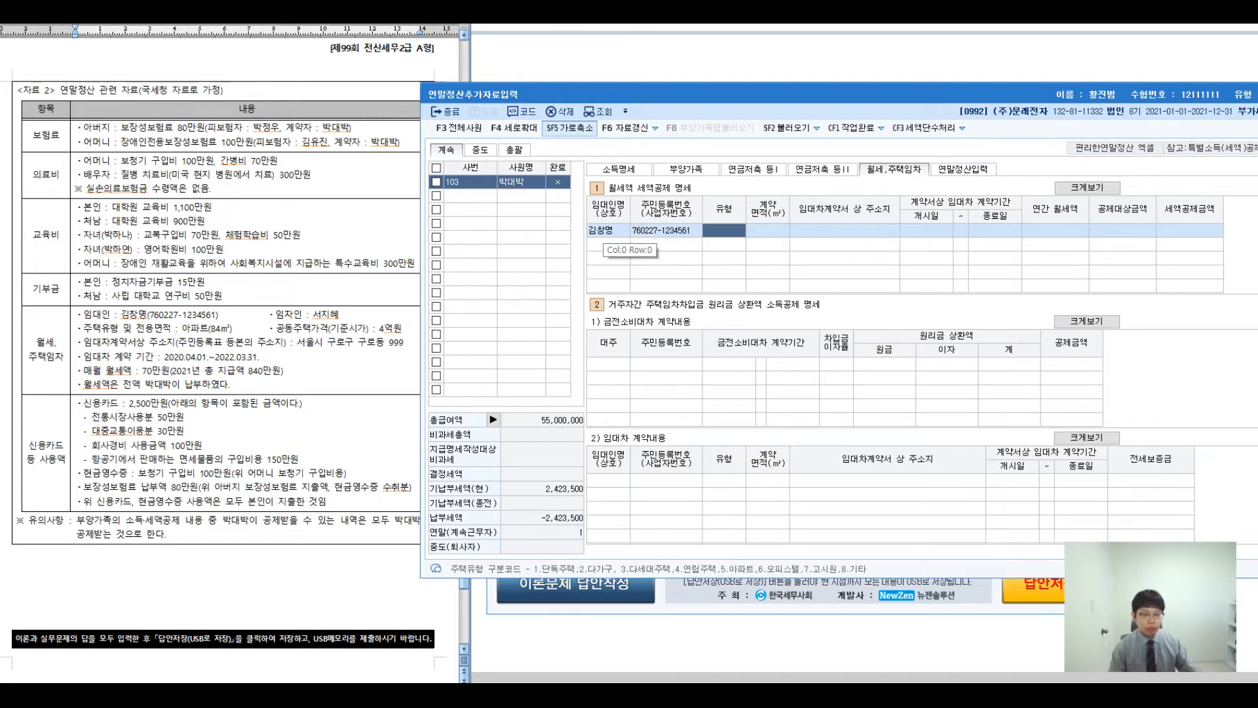
key(F2)
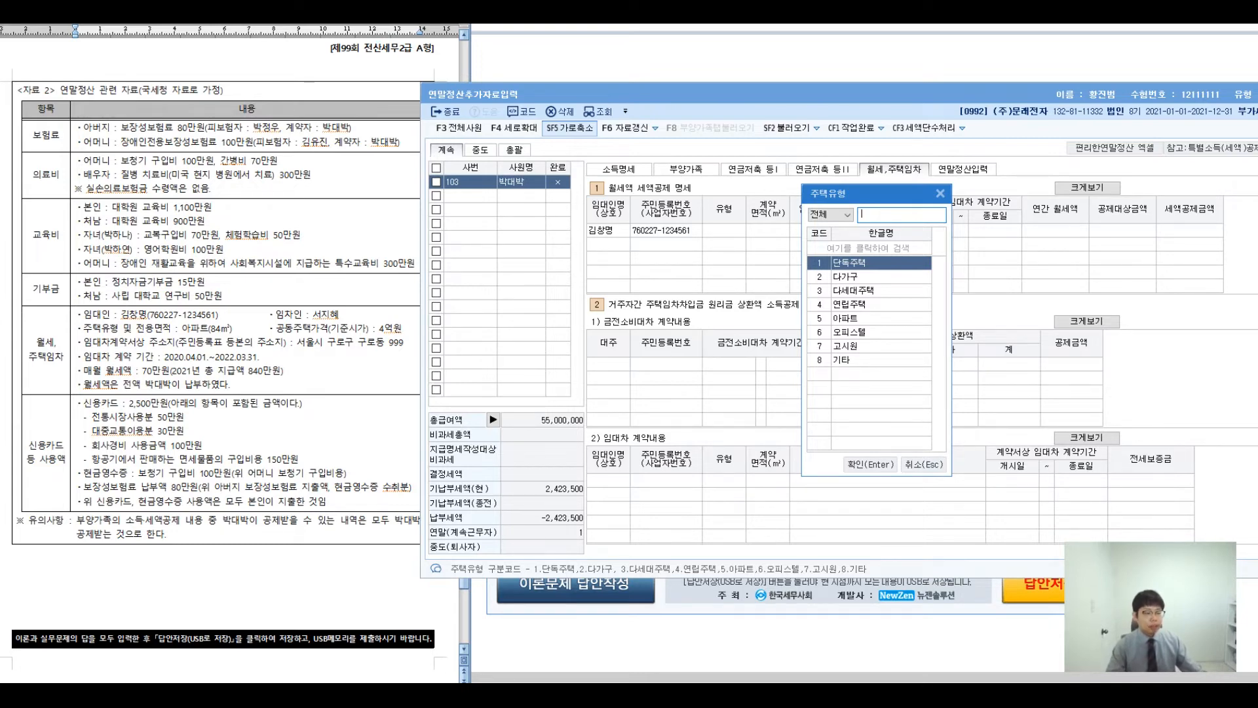
key(Down)
key(Down)
key(Down)
key(Down)
key(Return)
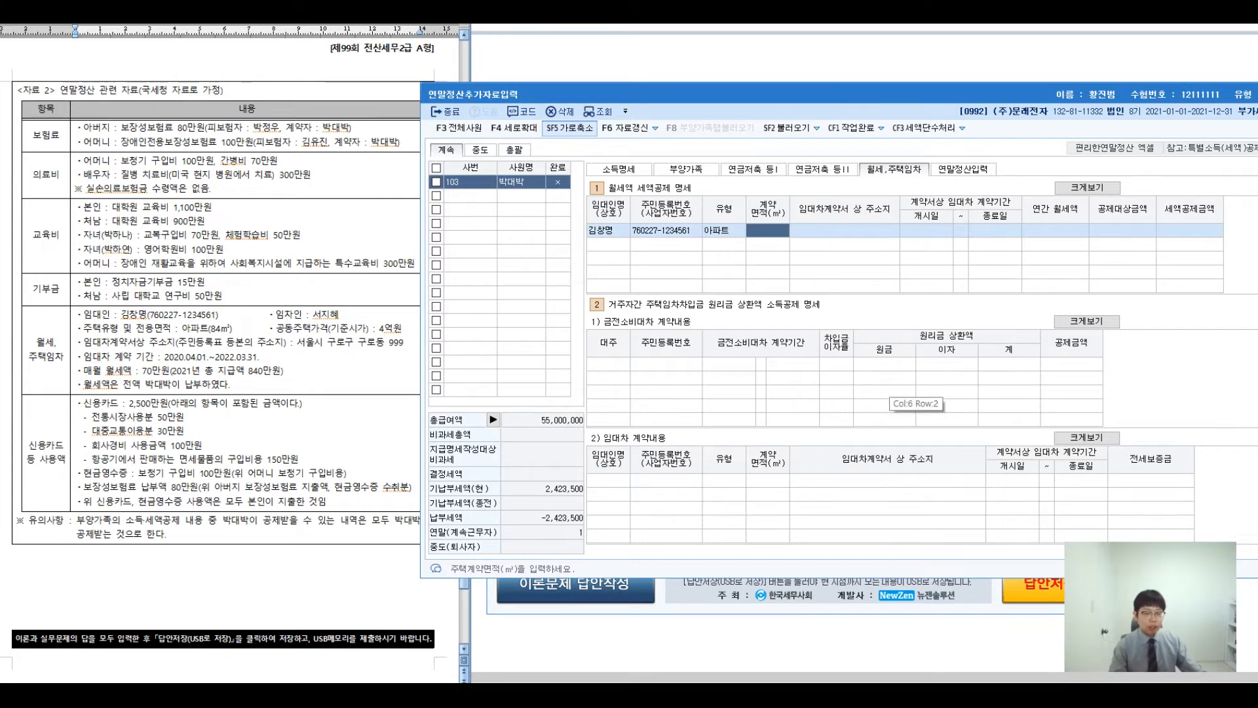
text(84)
key(Return)
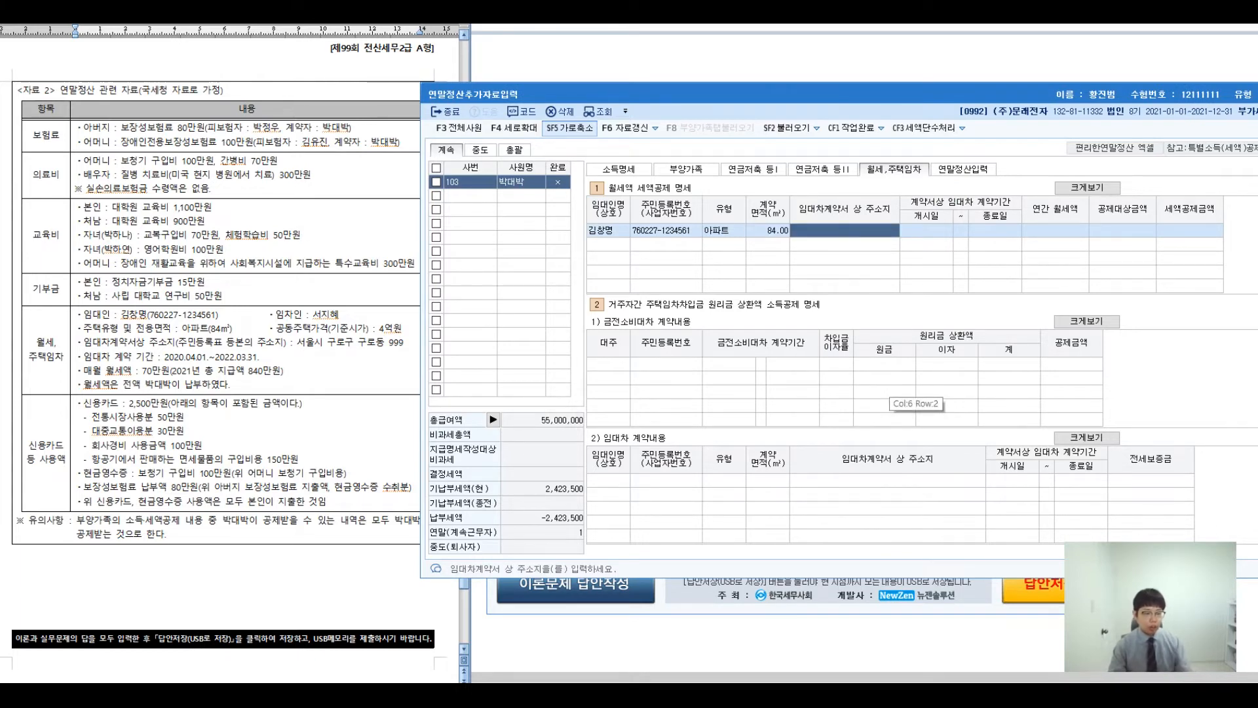
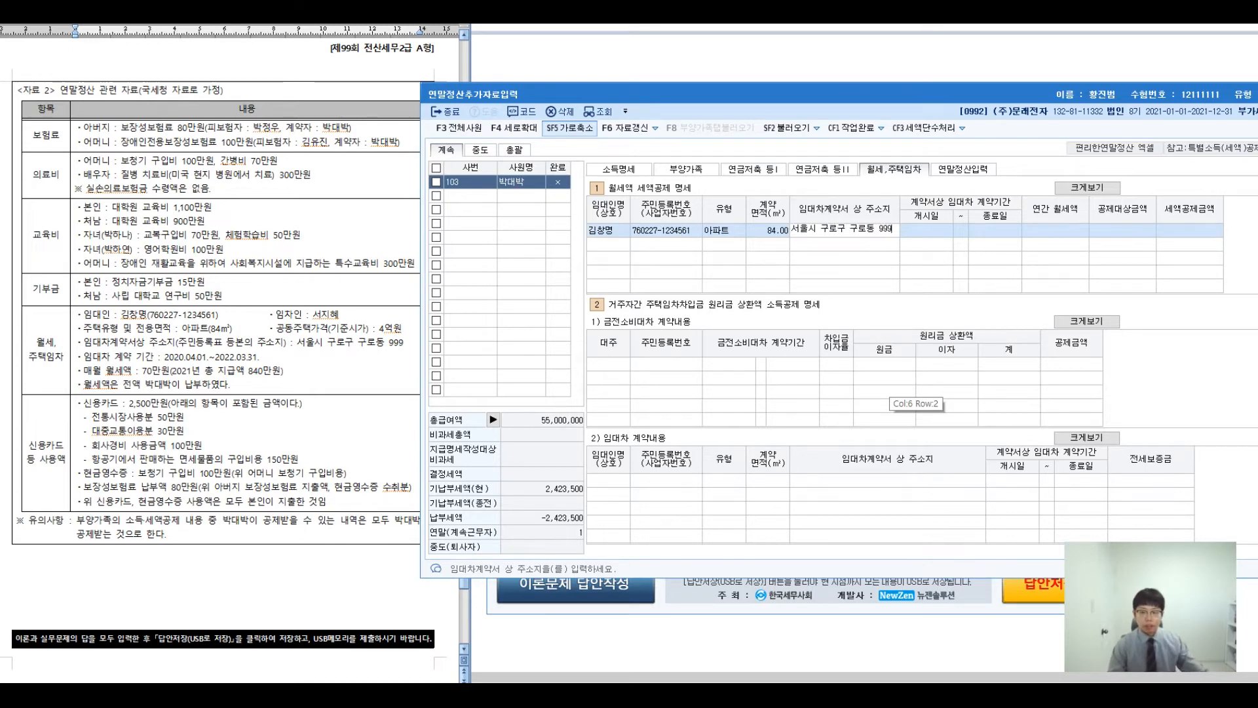
key(Return)
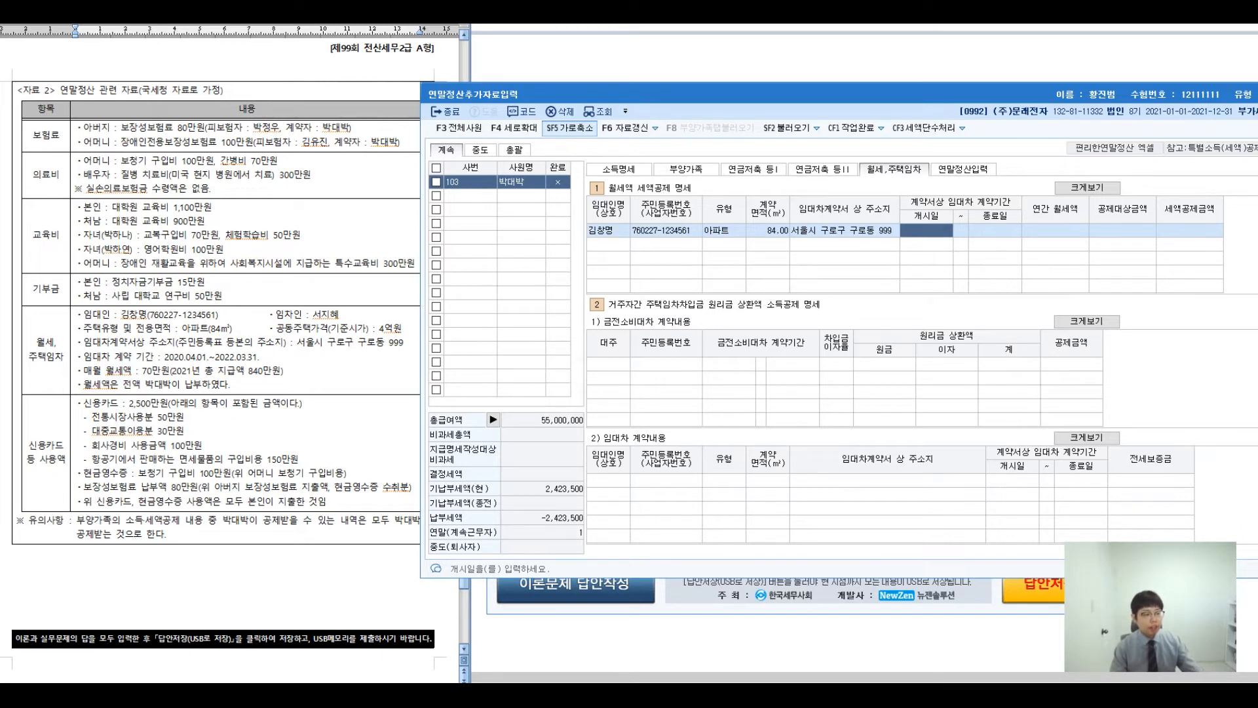
- Set the contract period 2020-04-01 ~ 2022-03-31 and annual rent 8,400,000
text(2020-04-0)
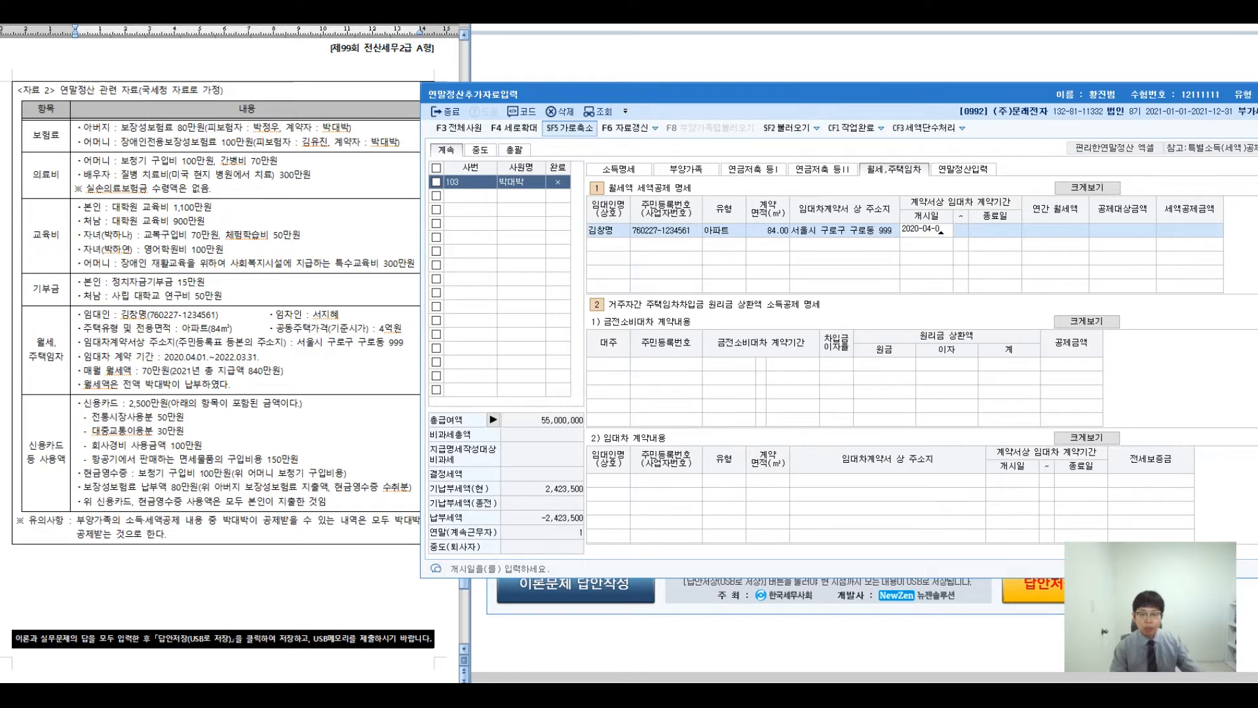
text(1 ~ 2022-03-31)
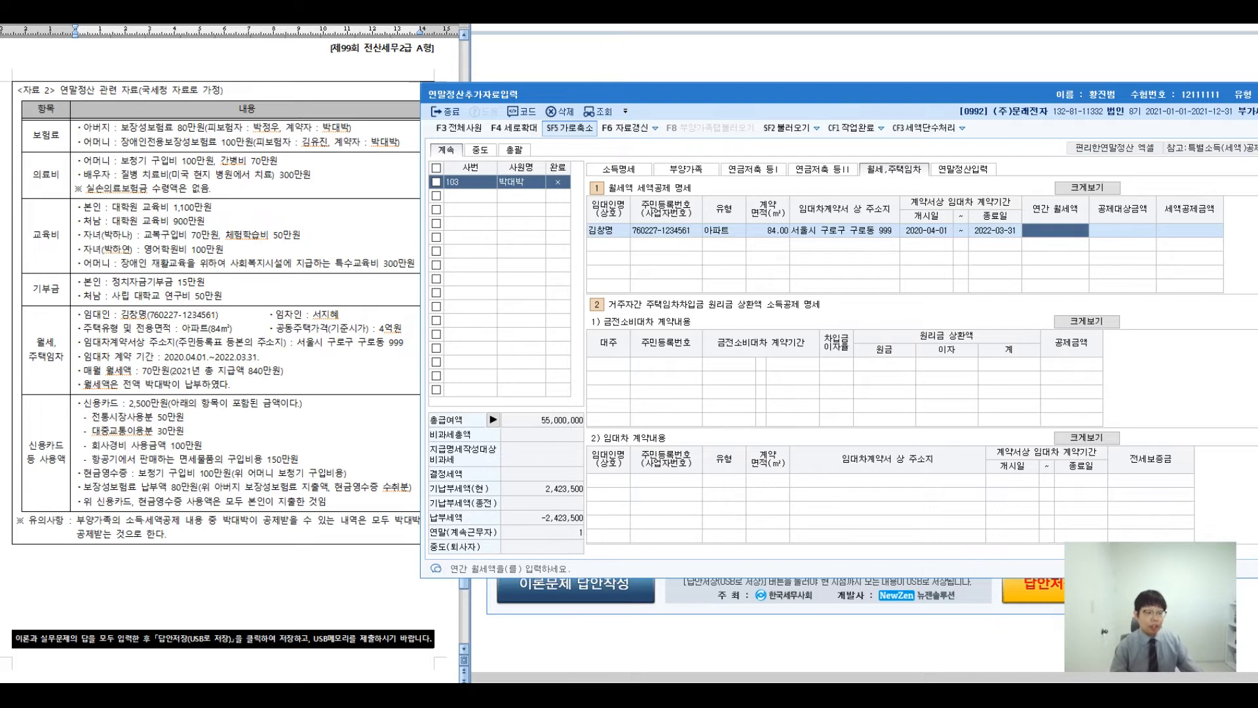
text(8400000)
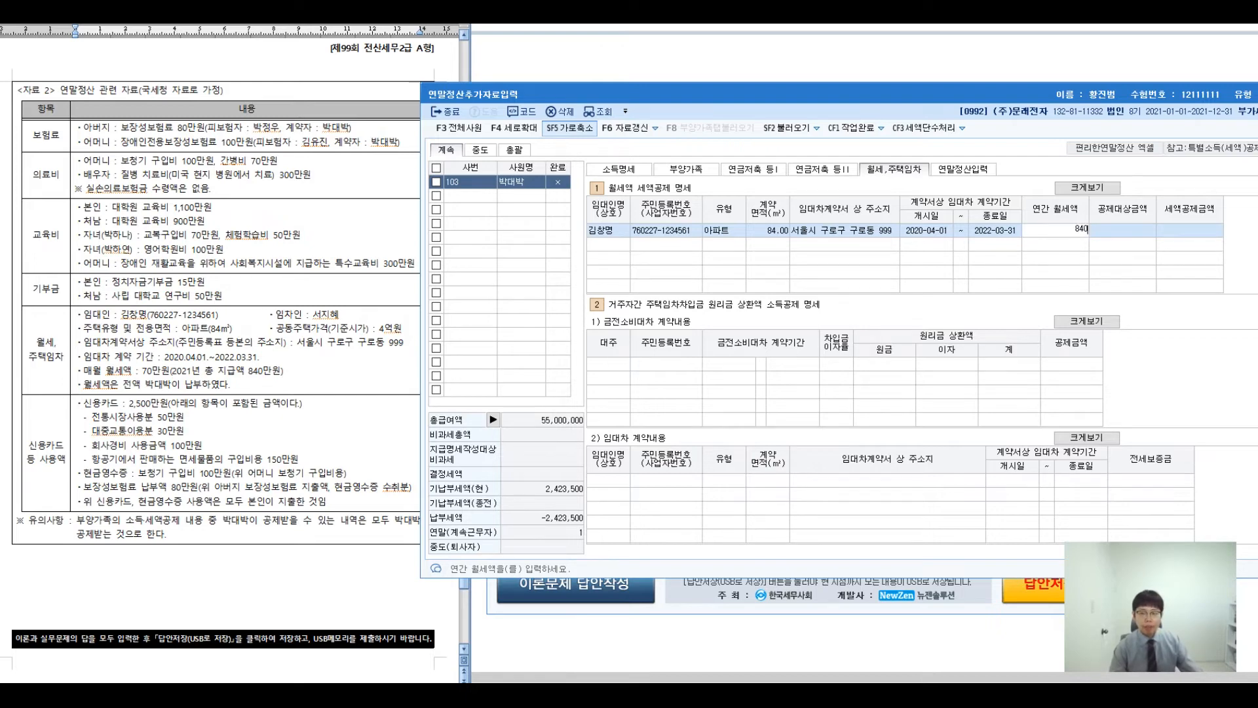
key(Return)
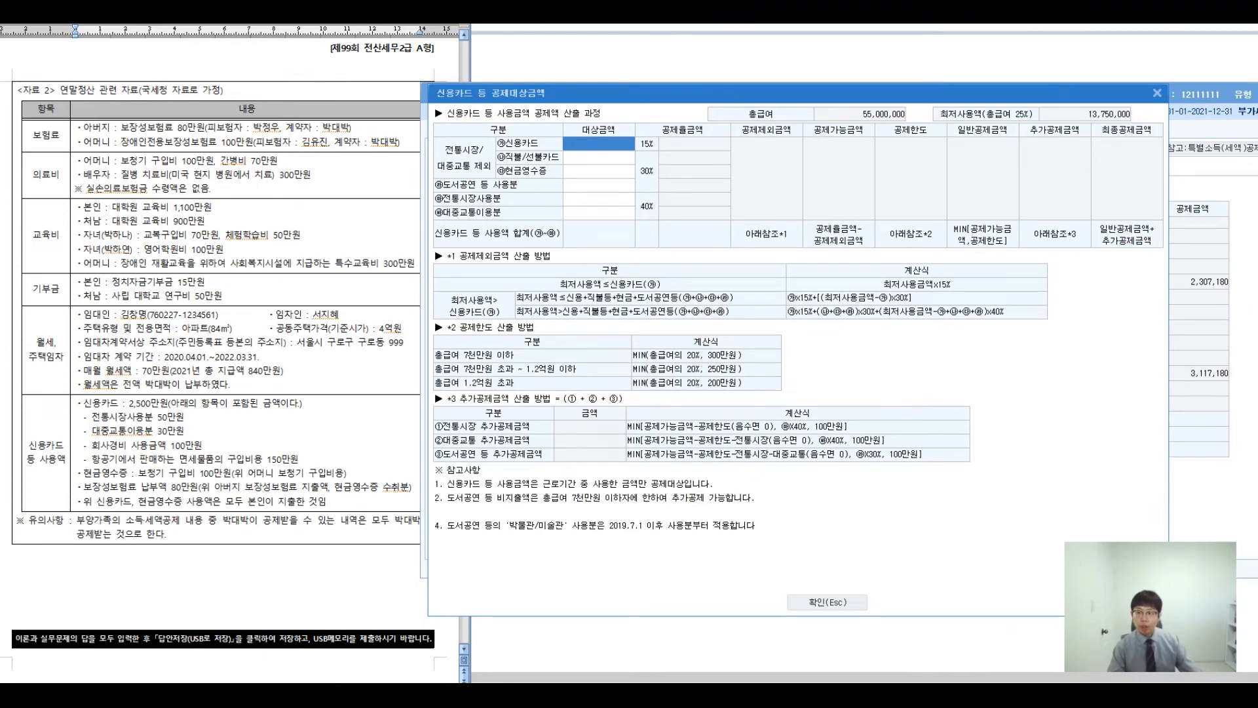
key(ctrl+2)
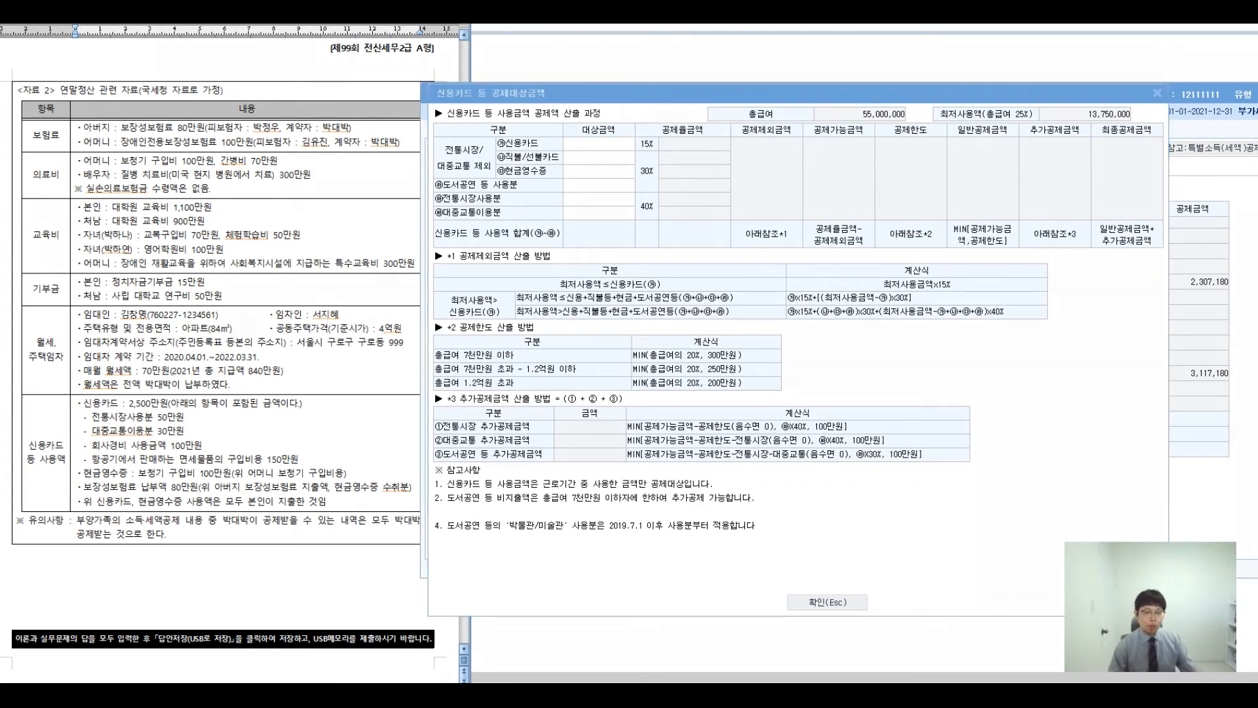
mouse_move(483, 261)
mouse_down()
mouse_move(626, 335)
mouse_move(607, 327)
mouse_up()
mouse_move(696, 288)
mouse_down()
mouse_move(722, 350)
mouse_move(746, 316)
mouse_move(780, 366)
mouse_up()
mouse_move(792, 295)
mouse_down()
mouse_move(842, 346)
mouse_move(793, 347)
mouse_up()
mouse_move(917, 278)
mouse_down()
mouse_move(927, 290)
mouse_move(894, 337)
mouse_up()
drag(911, 308, 934, 341)
mouse_move(938, 288)
mouse_down()
mouse_move(963, 316)
mouse_move(968, 369)
mouse_up()
mouse_move(997, 309)
mouse_down()
mouse_move(1021, 308)
mouse_move(993, 307)
mouse_up()
drag(627, 405, 652, 472)
drag(677, 408, 673, 468)
drag(681, 433, 702, 430)
drag(677, 447, 693, 450)
mouse_move(702, 429)
mouse_down()
mouse_move(730, 456)
mouse_move(760, 426)
mouse_move(794, 471)
mouse_move(821, 452)
mouse_move(849, 492)
mouse_up()
mouse_move(908, 412)
mouse_down()
mouse_move(916, 449)
mouse_move(957, 459)
mouse_up()
mouse_move(963, 410)
mouse_down()
mouse_move(983, 465)
mouse_move(1007, 431)
mouse_move(1075, 413)
mouse_move(1078, 472)
mouse_move(1109, 467)
mouse_up()
drag(1123, 422, 1124, 476)
mouse_move(1132, 423)
mouse_down()
mouse_move(1169, 471)
mouse_move(1138, 477)
mouse_up()
mouse_move(1187, 415)
mouse_down()
mouse_move(1229, 447)
mouse_move(1186, 482)
mouse_up()
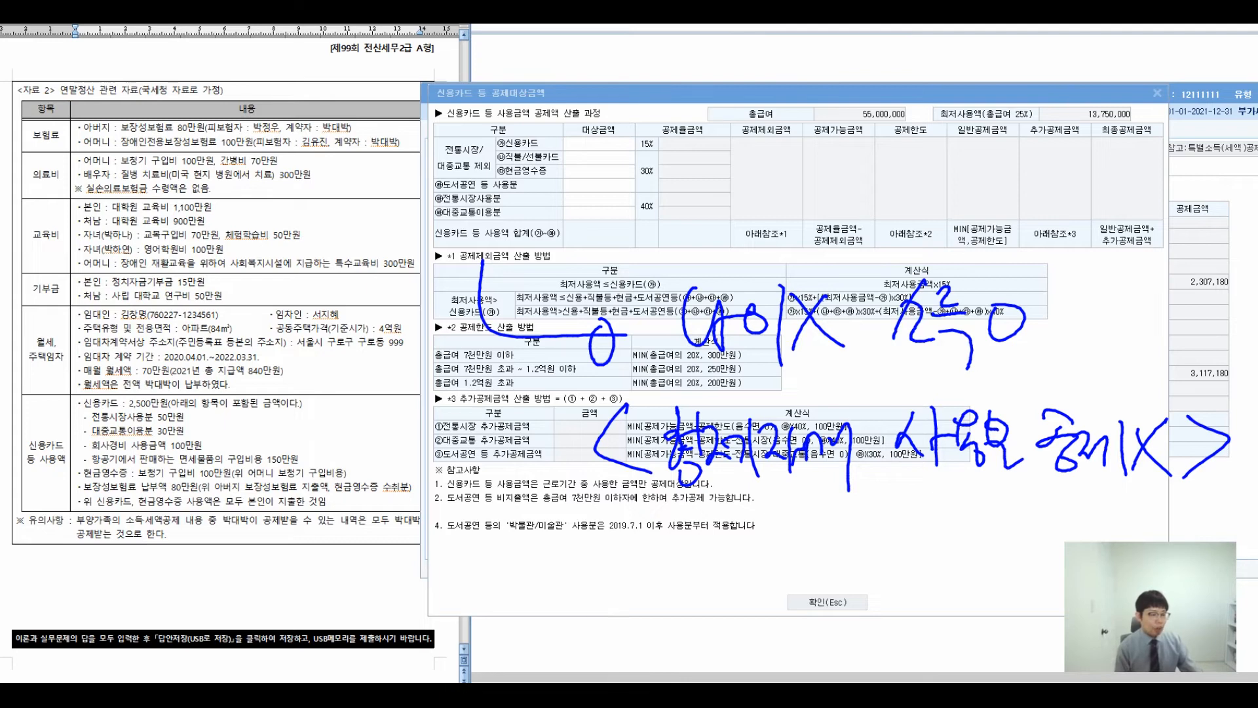
drag(93, 387, 163, 345)
mouse_move(130, 275)
mouse_down()
mouse_move(171, 304)
mouse_move(193, 275)
mouse_move(216, 318)
mouse_up()
mouse_move(161, 244)
mouse_down()
mouse_move(231, 287)
mouse_move(277, 396)
mouse_move(291, 367)
mouse_up()
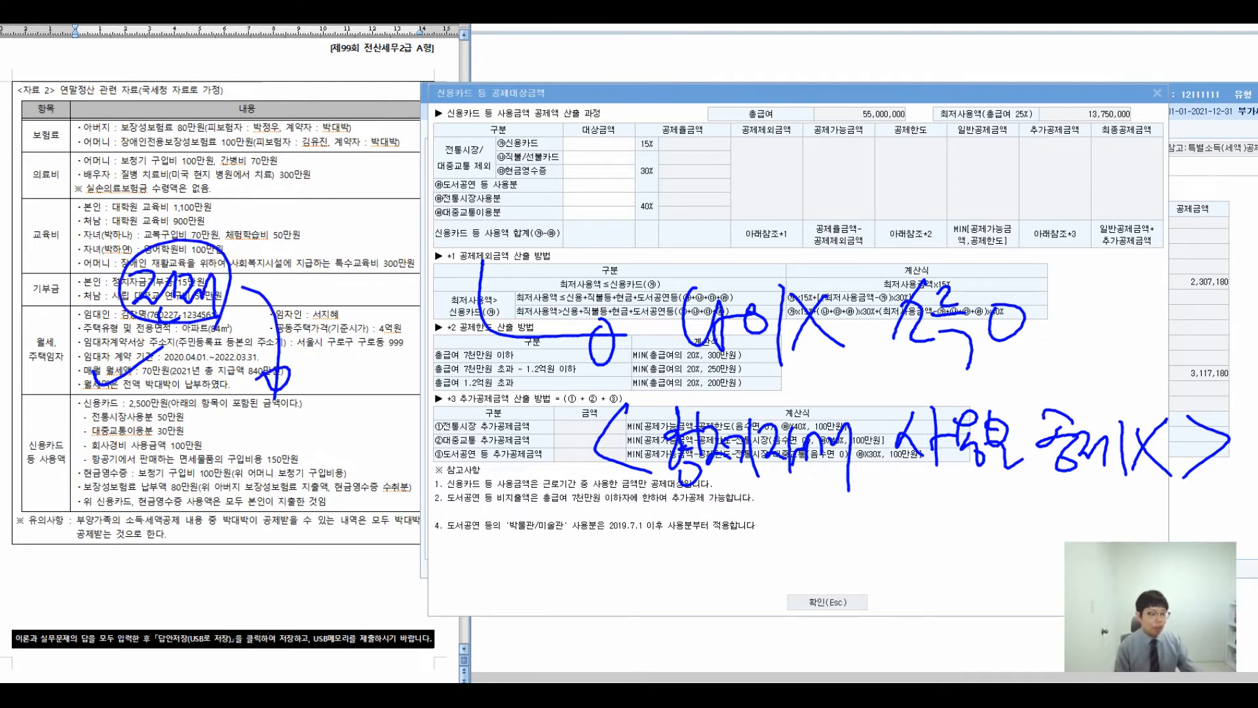
drag(93, 447, 197, 445)
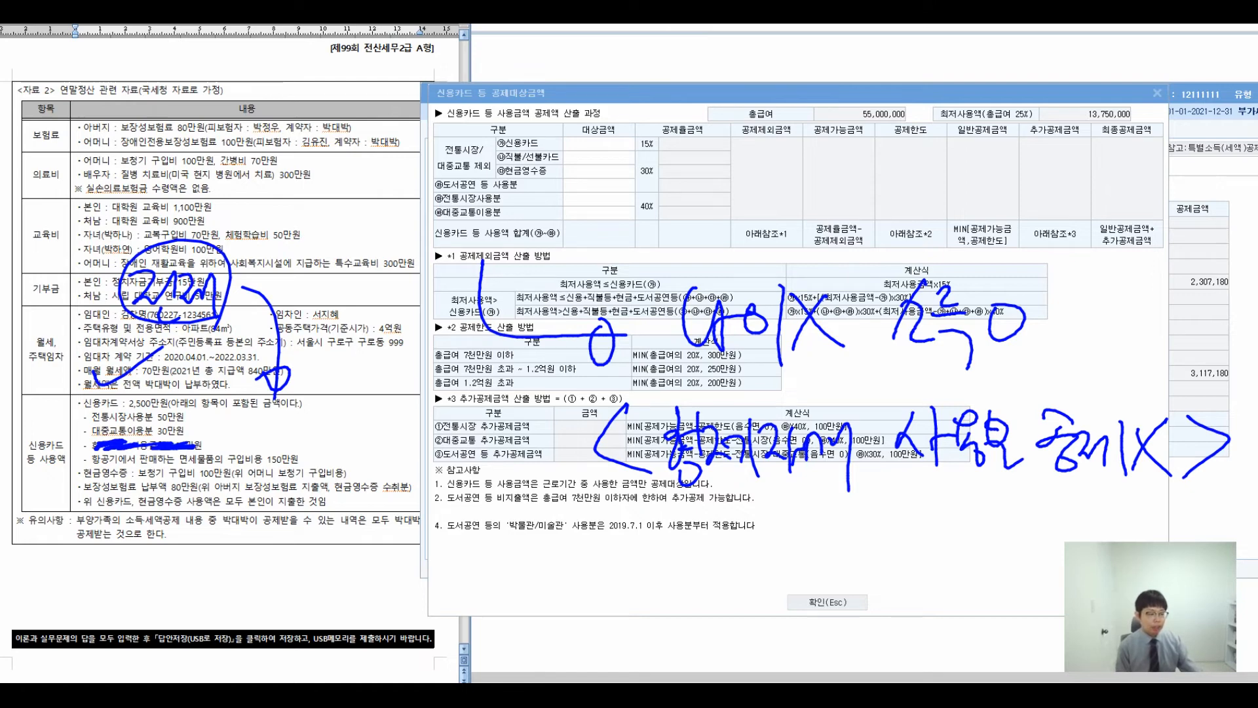
drag(92, 461, 299, 462)
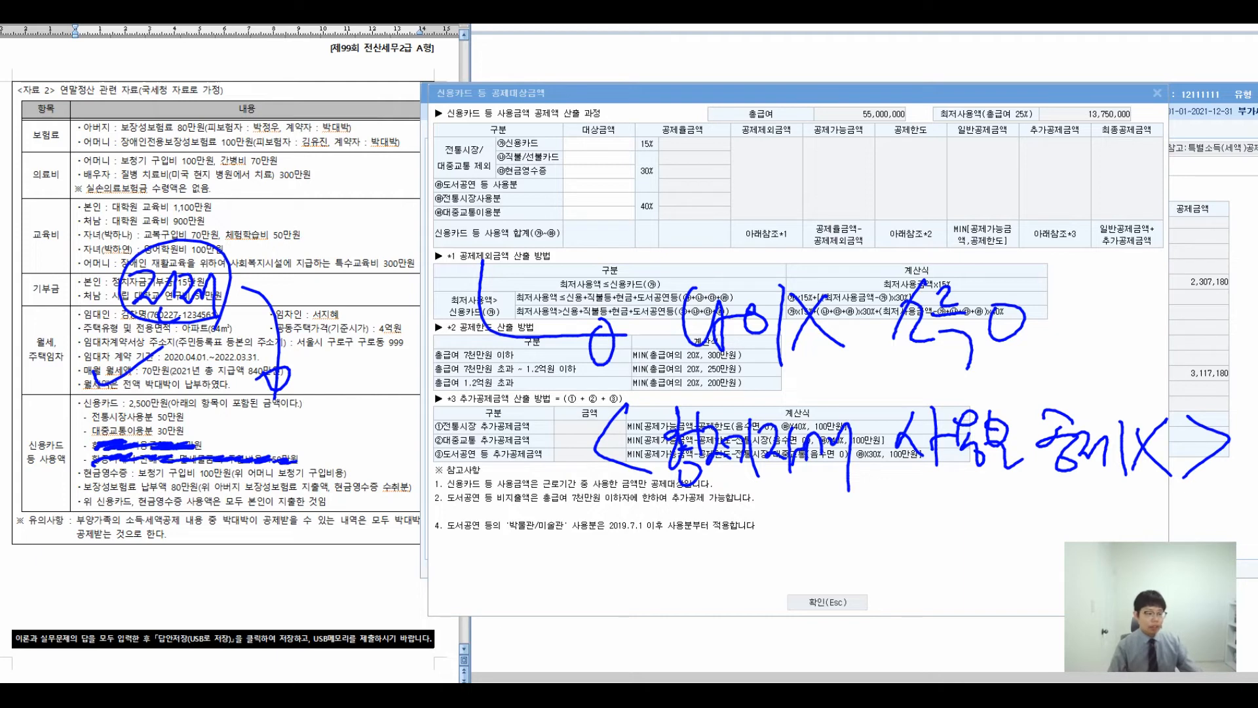
key(Escape)
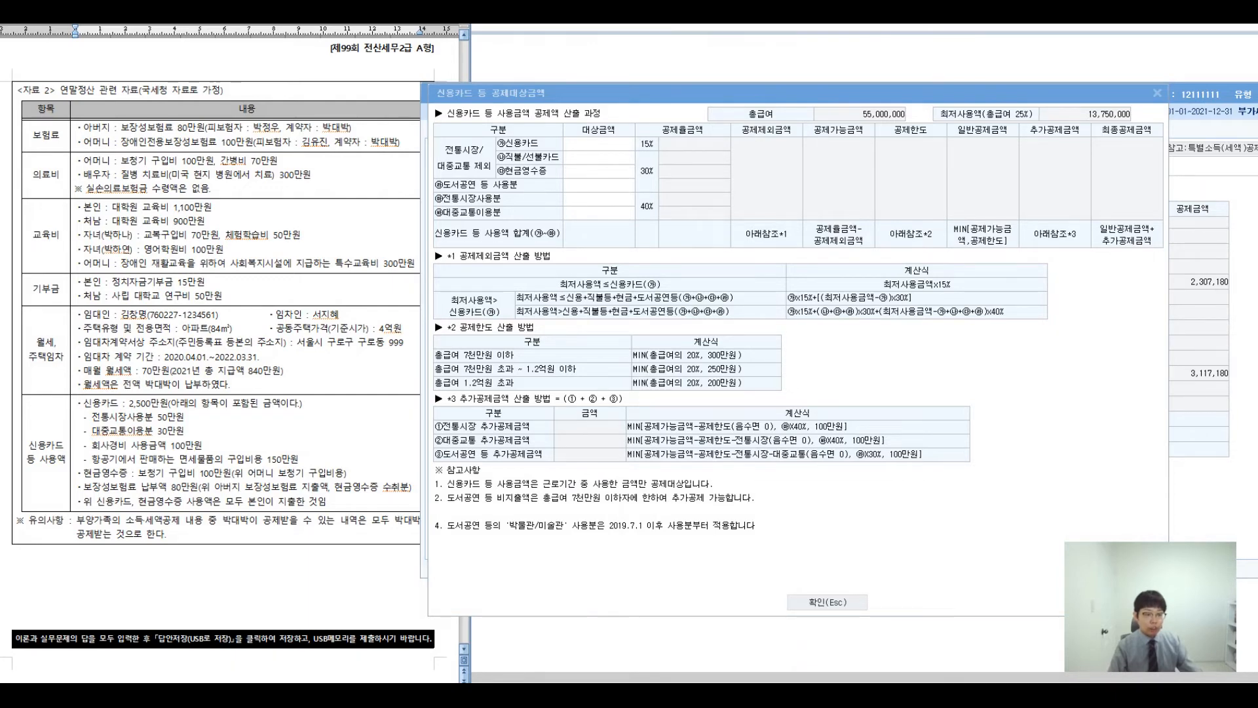
- Enter 500,000 traditional market and 300,000 public transport spending
click(598, 144)
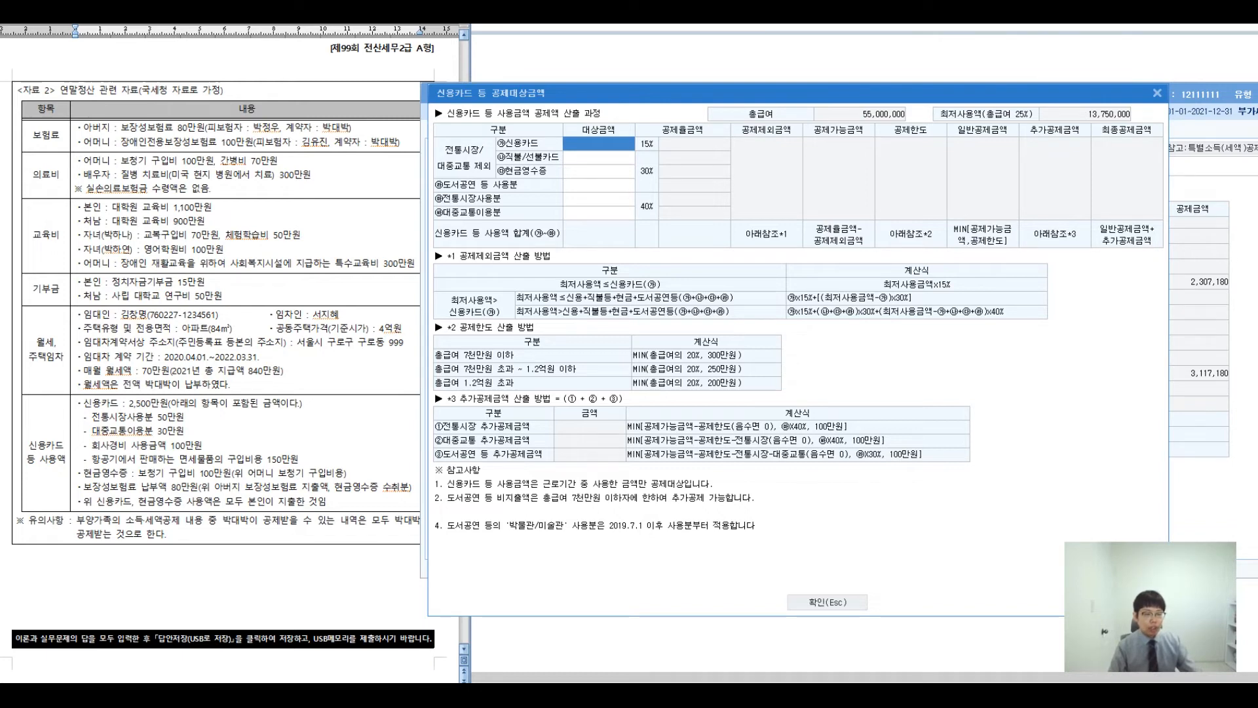
click(599, 199)
text(5000000)
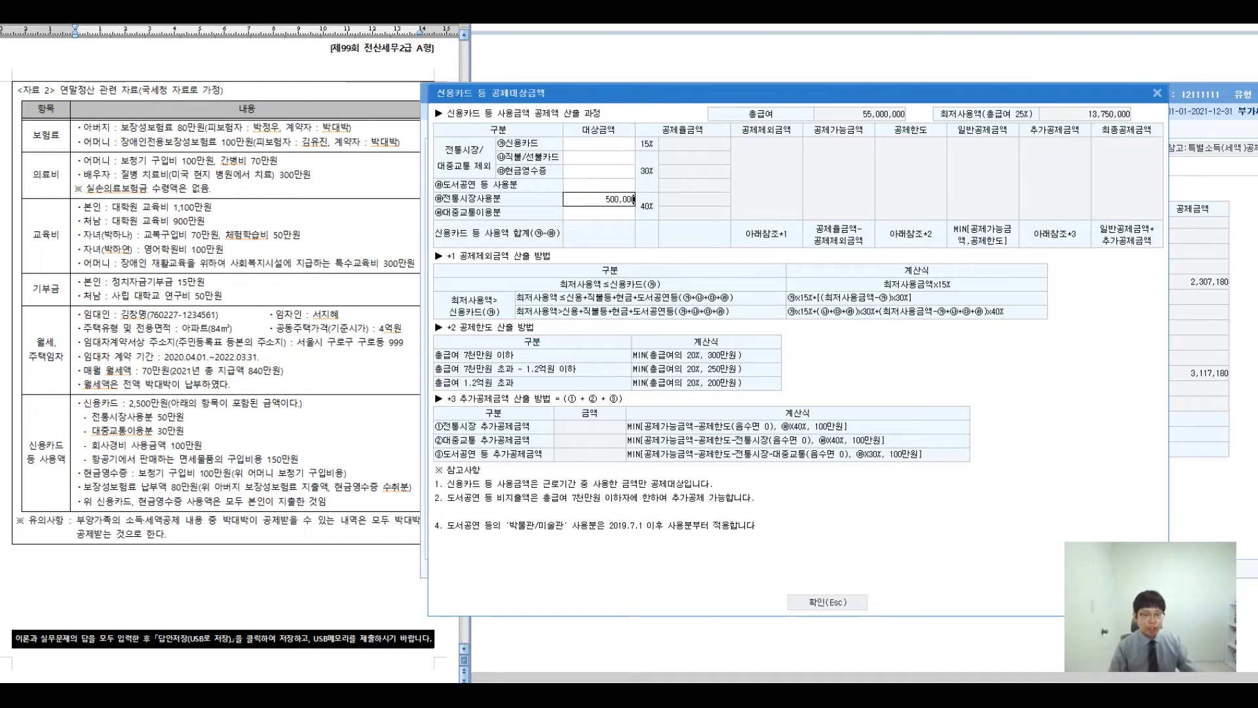
key(Return)
text(3000000)
key(Return)
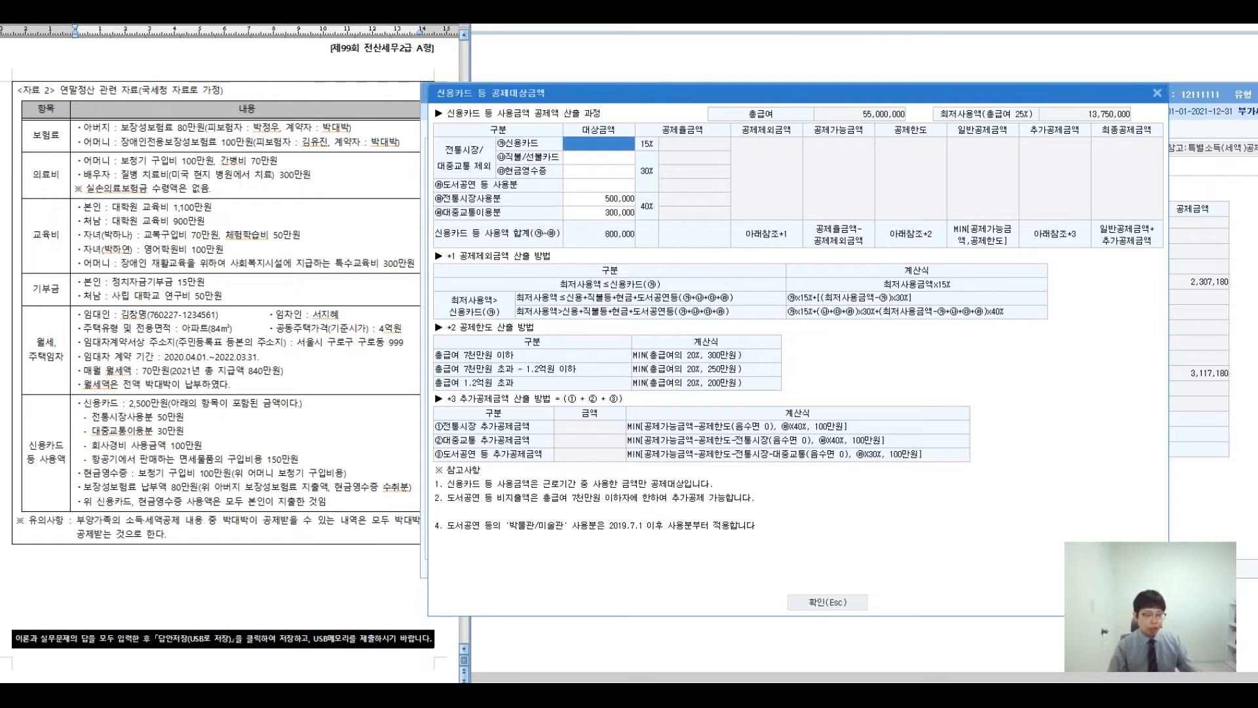
- Calculate the credit card figure: 25,000,000 − 2,500,000 − 800,000 = 21,700,000
key(ctrl+2)
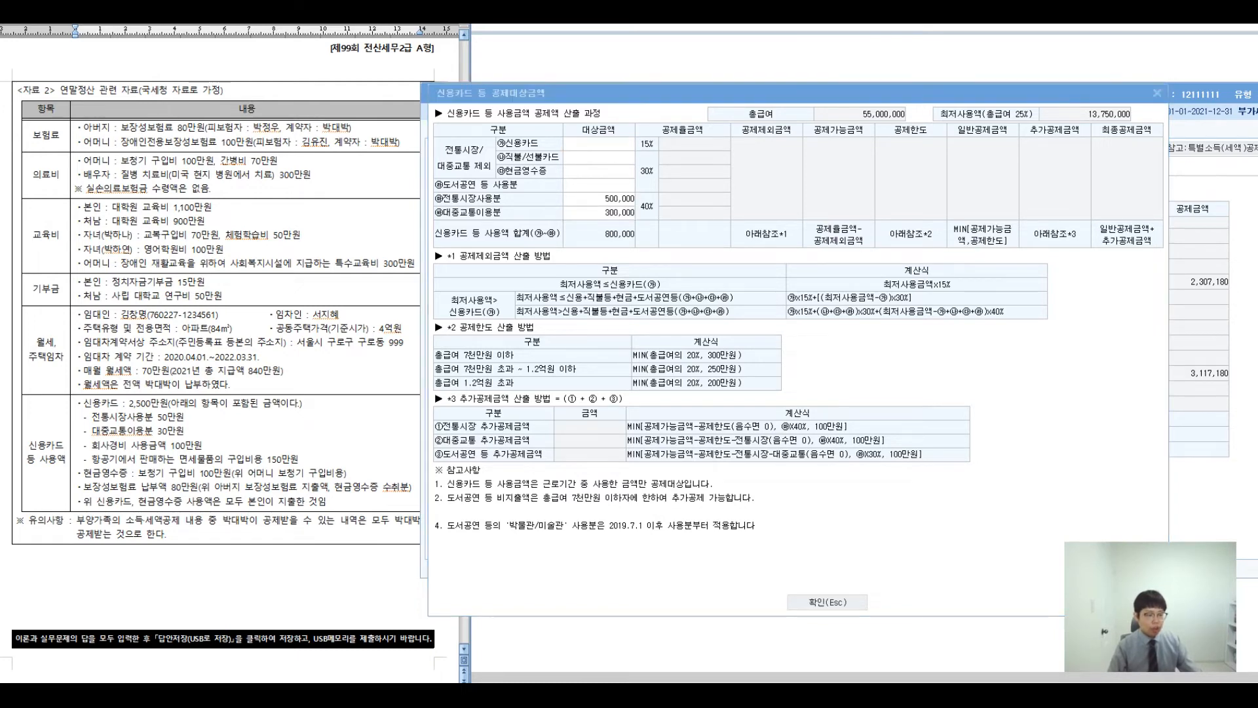
text(25000000)
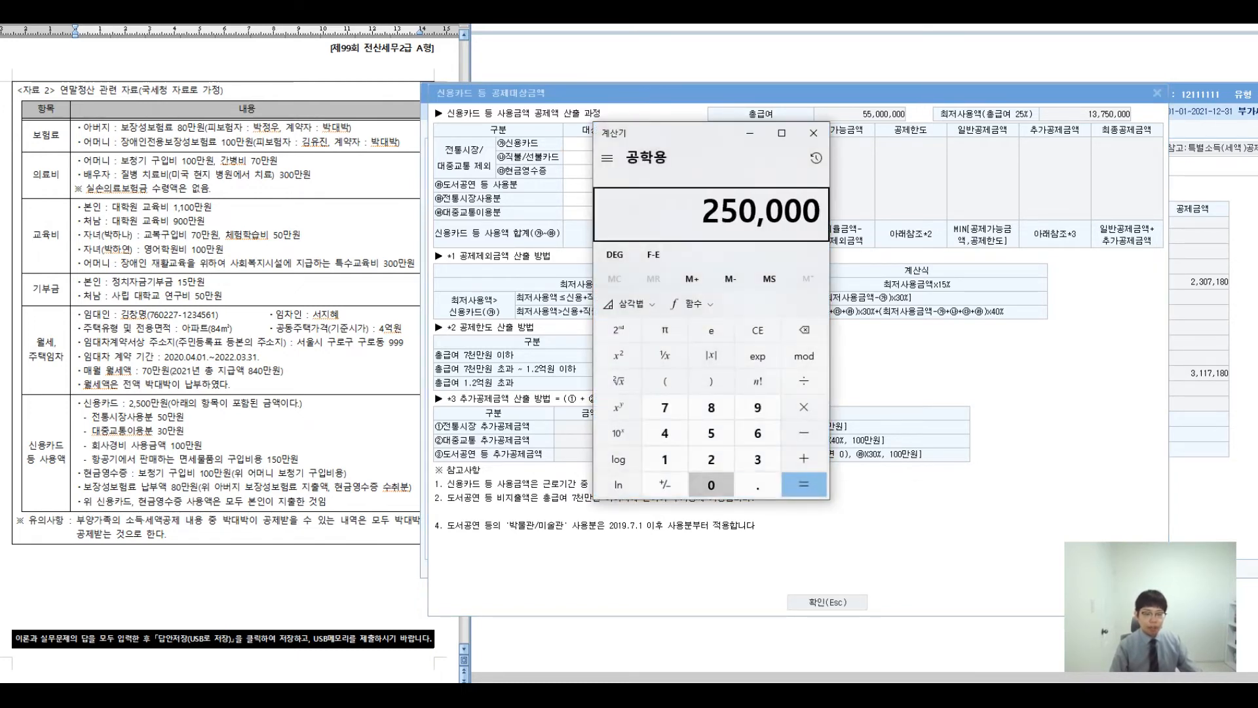
key(minus)
text(2500000)
key(Return)
key(minus)
text(8)
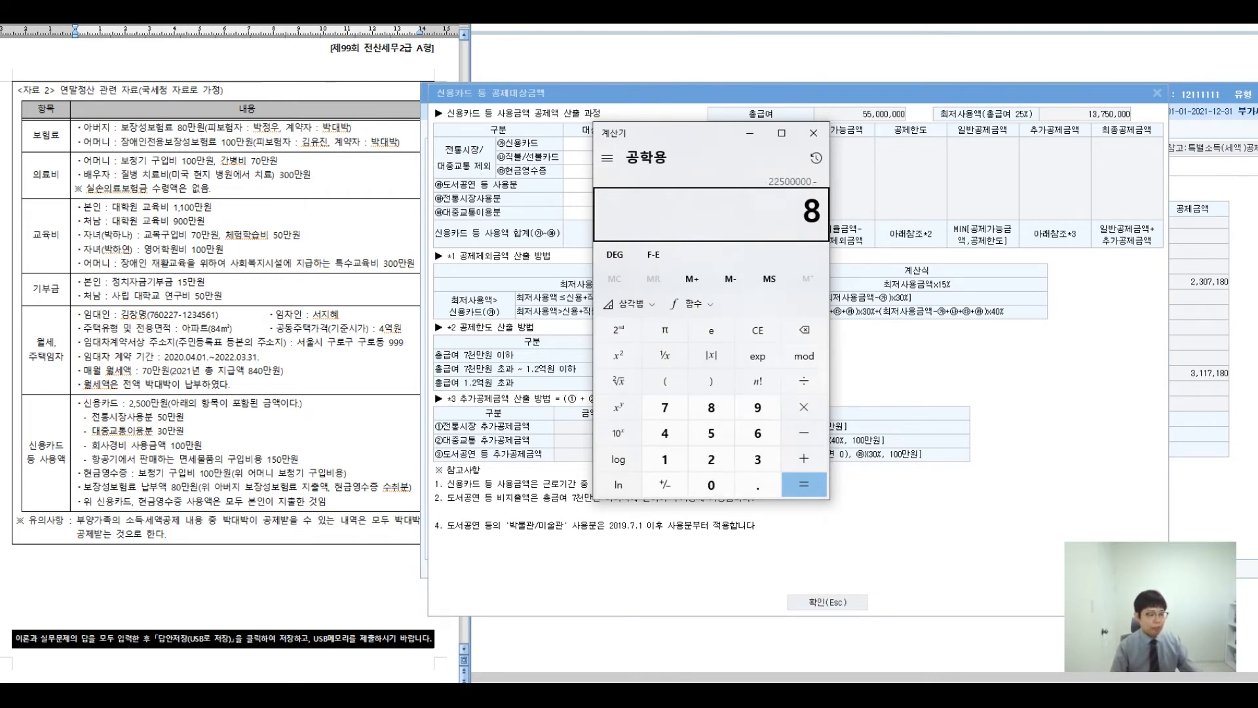
text(00000)
key(Return)
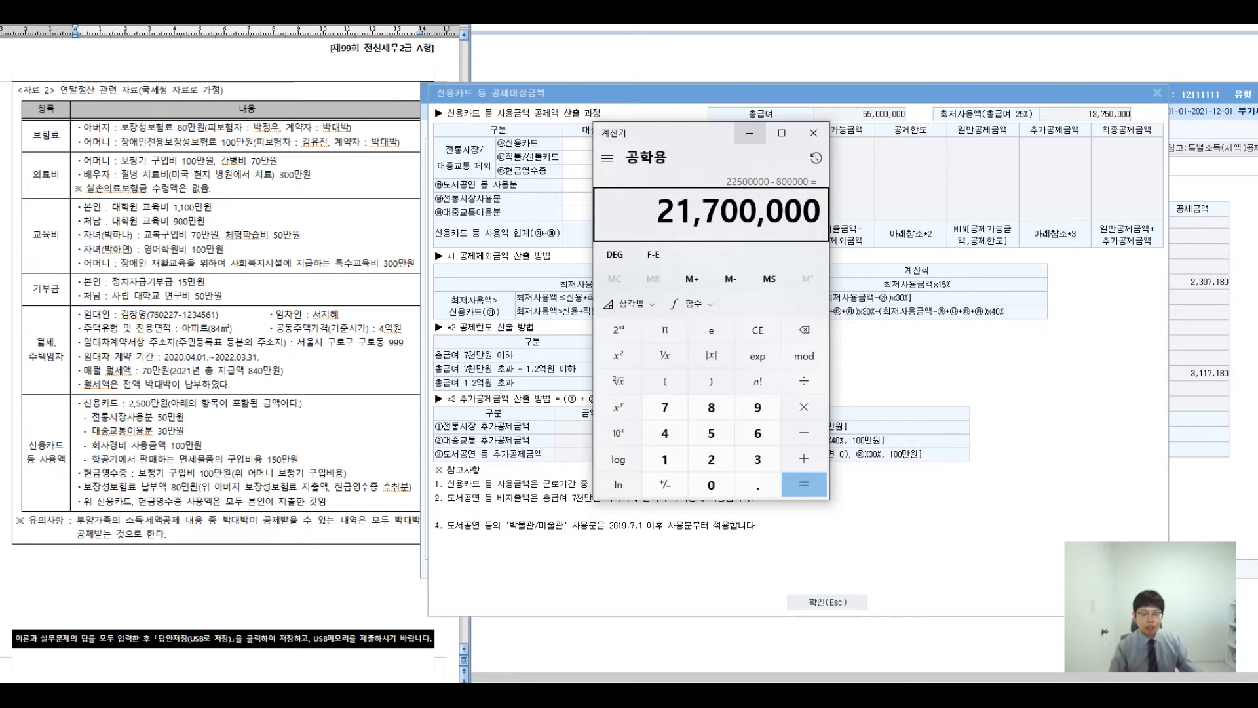
click(813, 133)
- Enter 21,700,000 credit card and 1,000,000 cash receipts, then apply the worksheet
text(21,700,000)
key(Return)
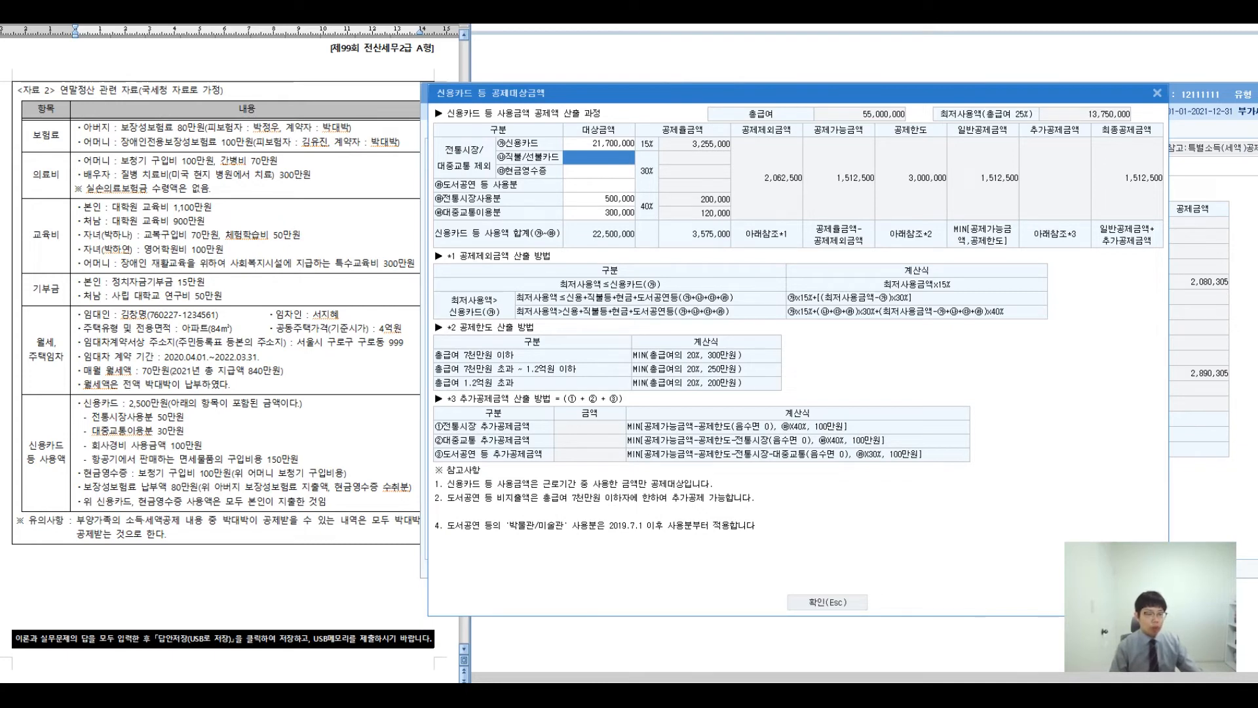
key(Return)
text(1000000)
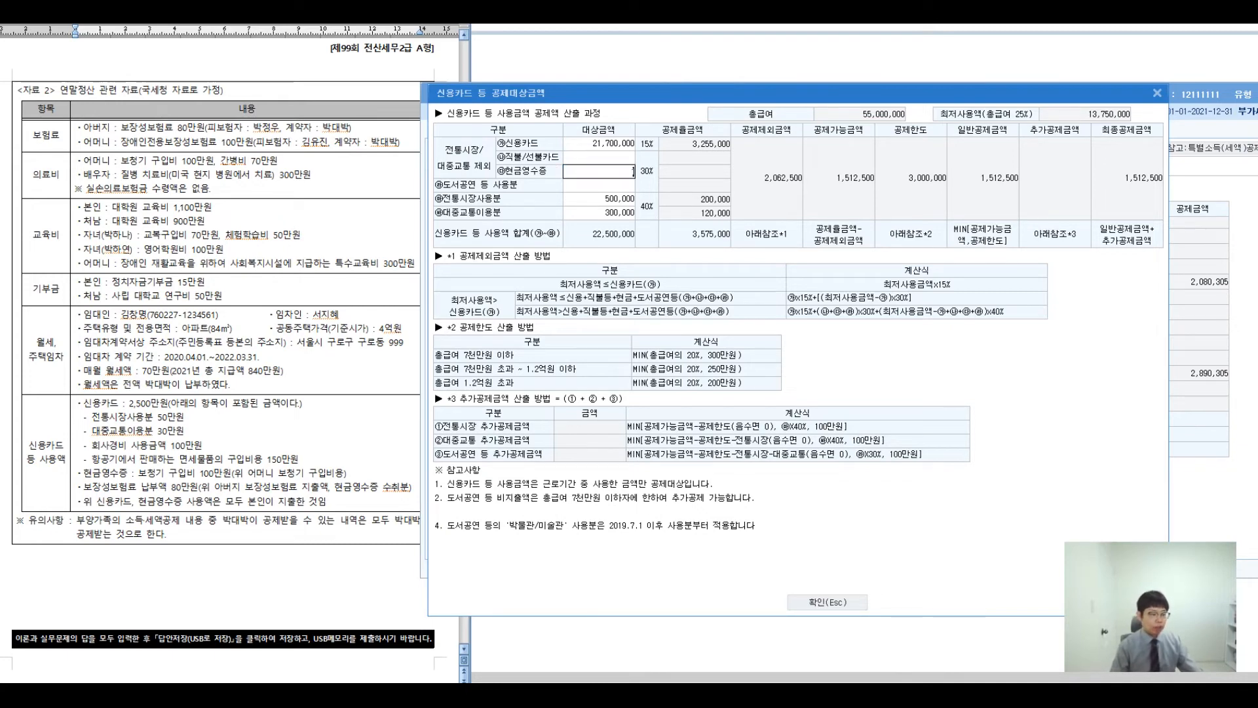
key(Return)
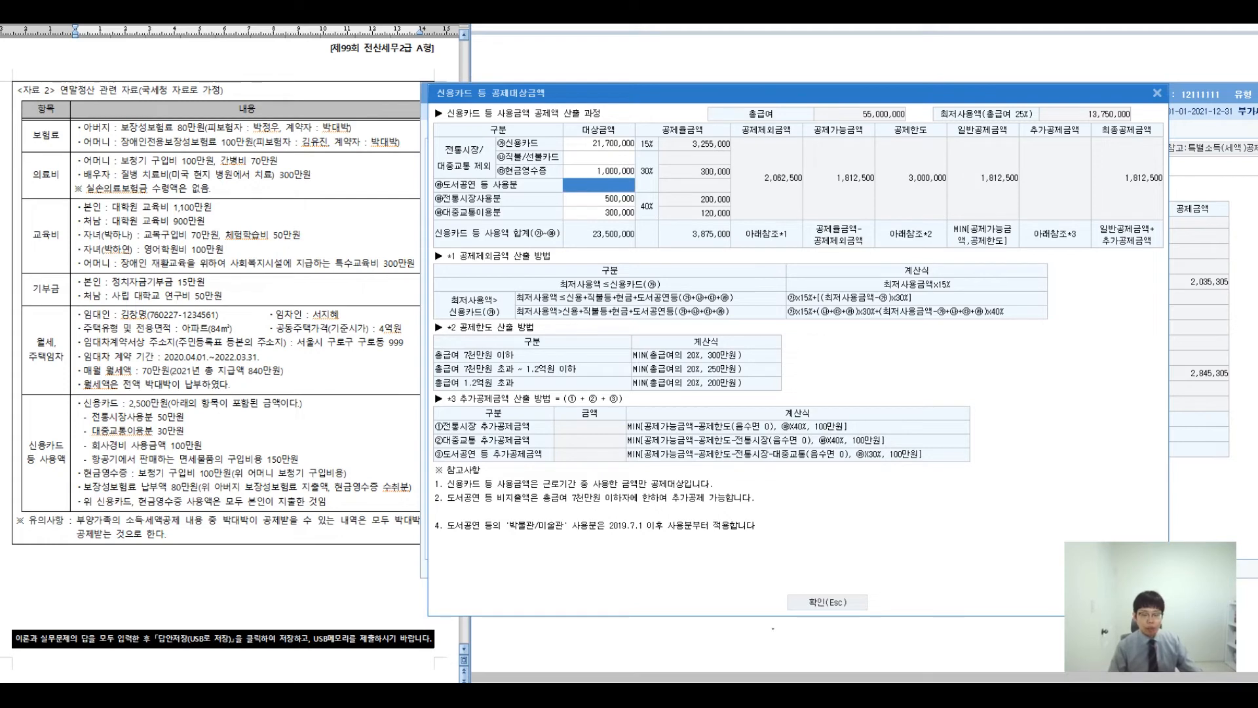
click(827, 602)
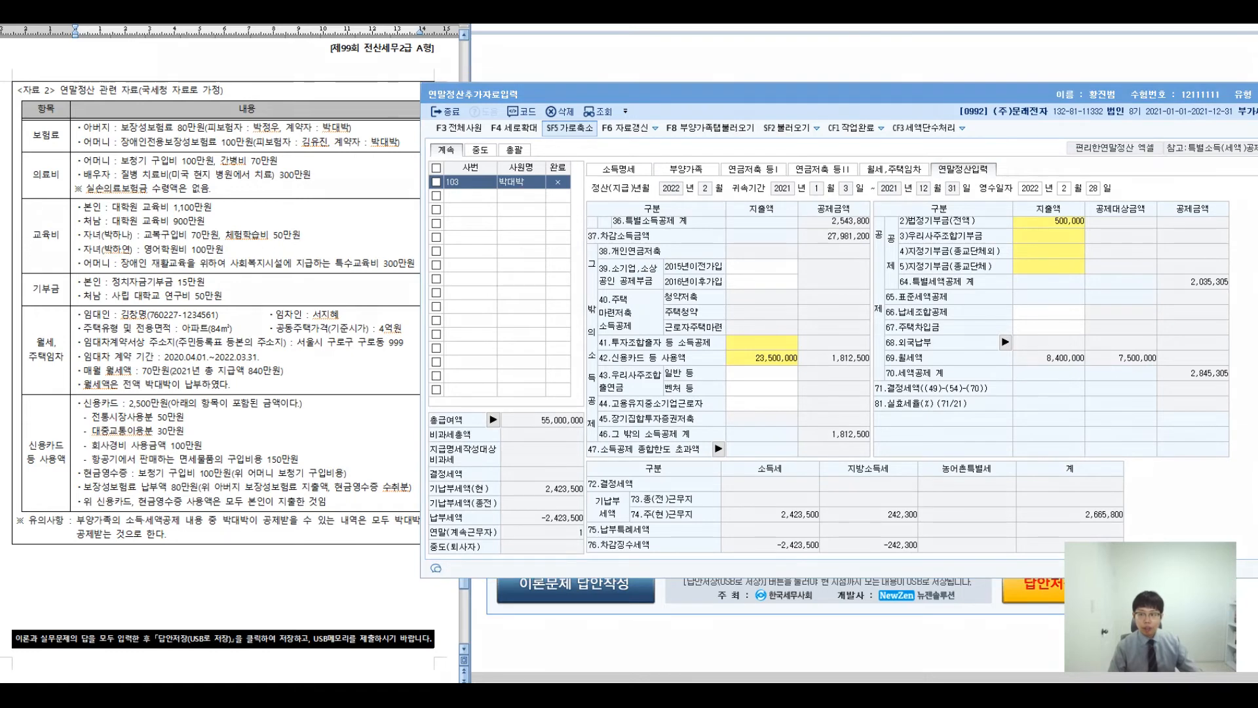
mouse_move(136, 489)
mouse_down()
mouse_move(409, 490)
mouse_move(253, 380)
mouse_up()
mouse_move(275, 316)
mouse_down()
mouse_move(282, 360)
mouse_move(308, 380)
mouse_move(340, 324)
mouse_move(333, 358)
mouse_up()
drag(315, 359, 346, 370)
drag(358, 325, 383, 332)
drag(359, 356, 398, 363)
drag(316, 408, 322, 447)
mouse_move(348, 390)
mouse_down()
mouse_move(357, 453)
mouse_move(385, 427)
mouse_move(411, 429)
mouse_up()
drag(457, 349, 475, 370)
mouse_move(452, 373)
mouse_down()
mouse_move(486, 420)
mouse_move(506, 405)
mouse_up()
drag(519, 352, 517, 430)
mouse_move(541, 402)
mouse_down()
mouse_move(562, 374)
mouse_move(590, 412)
mouse_up()
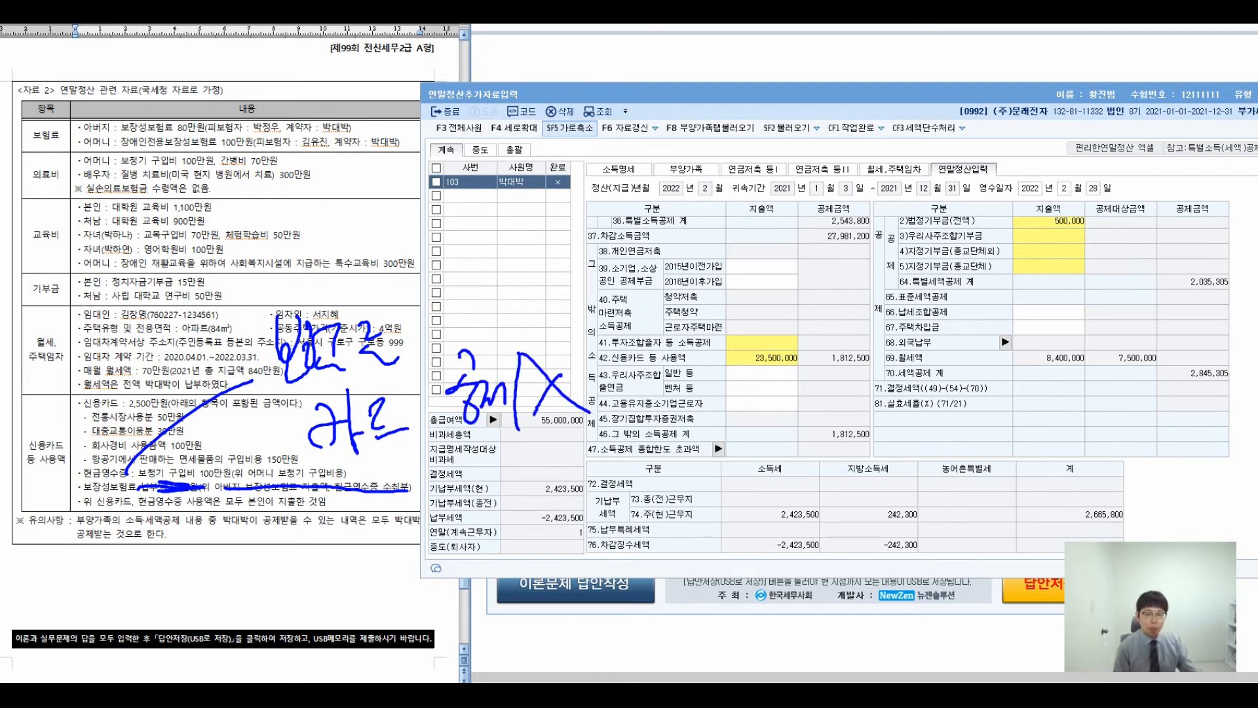
drag(628, 360, 612, 425)
mouse_move(655, 367)
mouse_down()
mouse_move(647, 401)
mouse_move(668, 426)
mouse_up()
drag(665, 364, 675, 417)
drag(666, 374, 696, 420)
drag(689, 371, 715, 400)
mouse_move(696, 414)
mouse_down()
mouse_move(729, 416)
mouse_move(755, 381)
mouse_up()
mouse_move(726, 402)
mouse_down()
mouse_move(763, 396)
mouse_move(795, 417)
mouse_up()
drag(805, 371, 808, 418)
drag(820, 384, 838, 443)
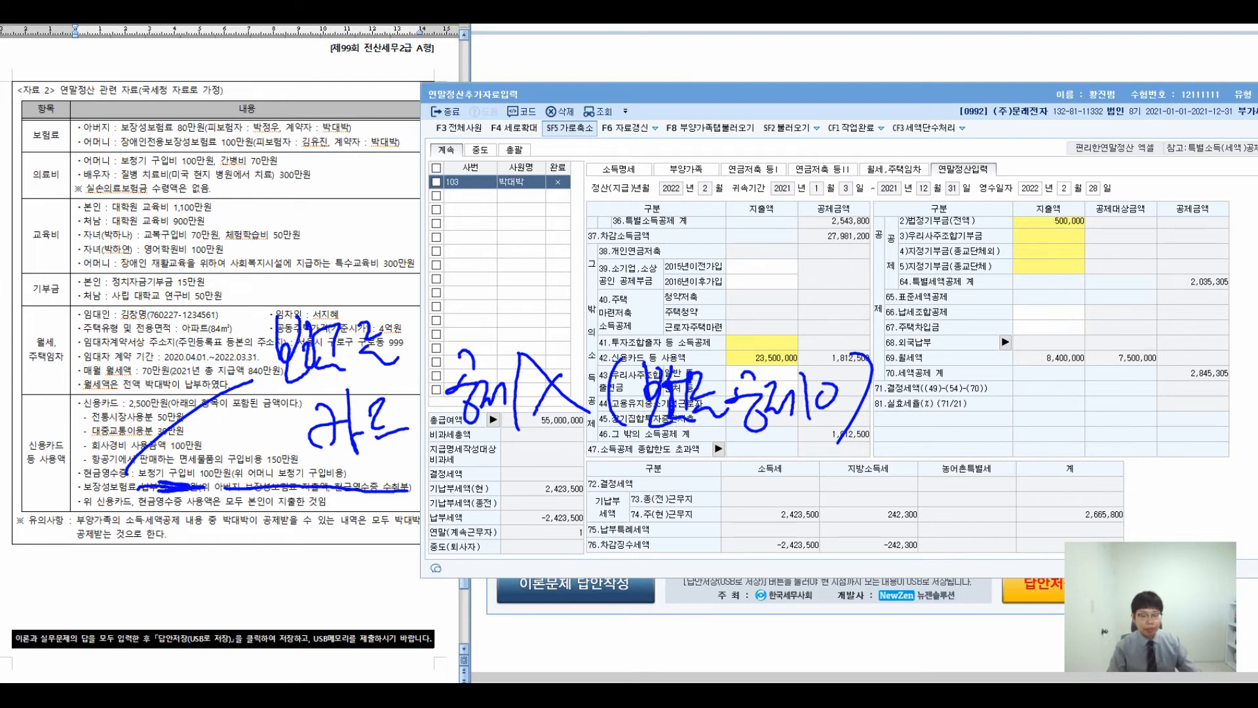
key(Escape)
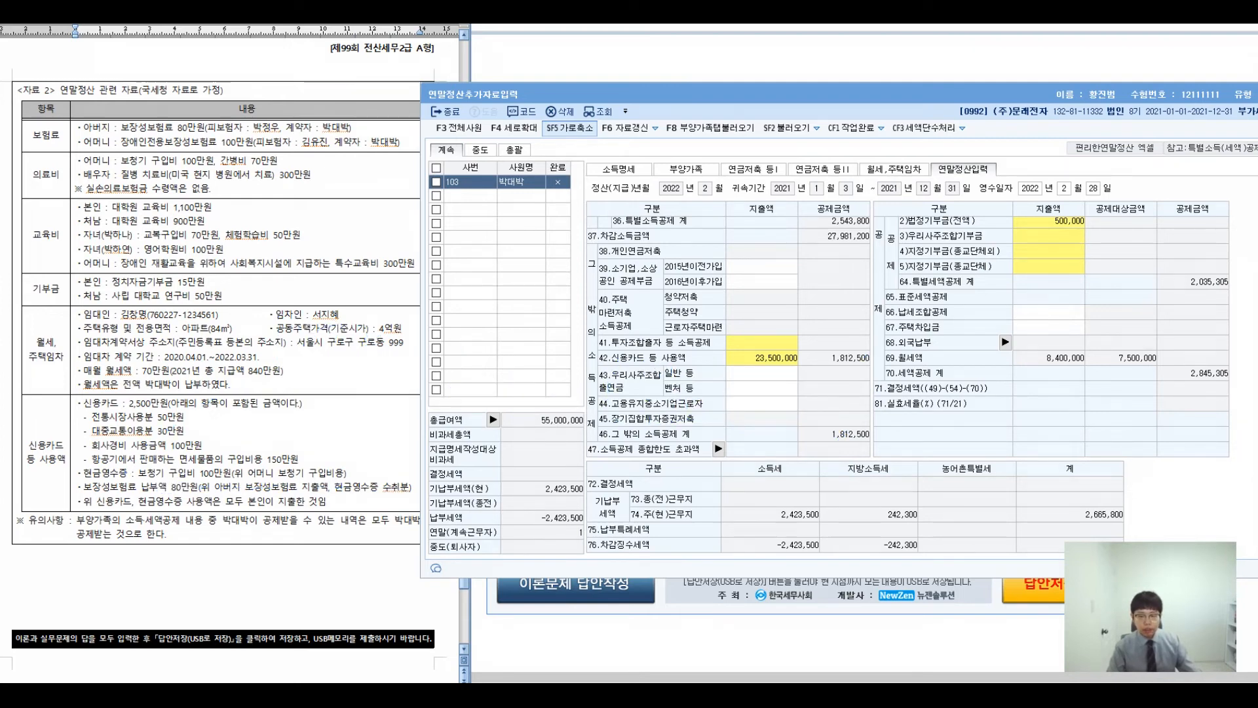
click(762, 357)
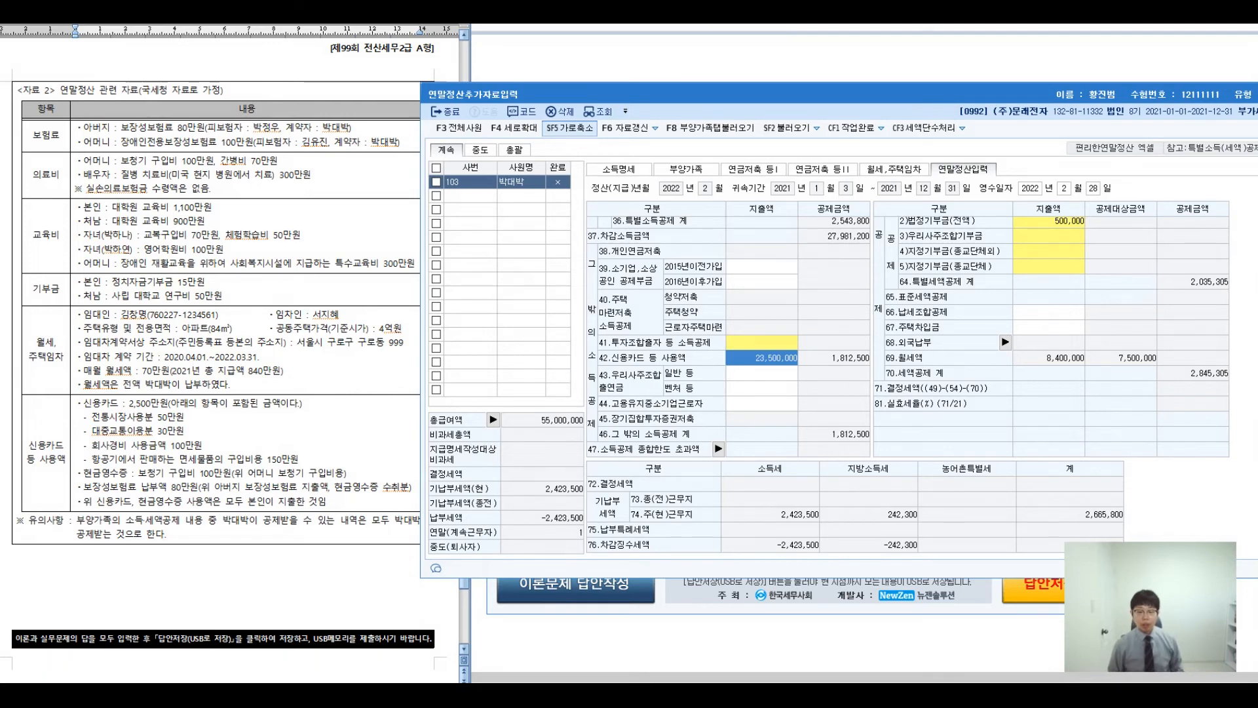